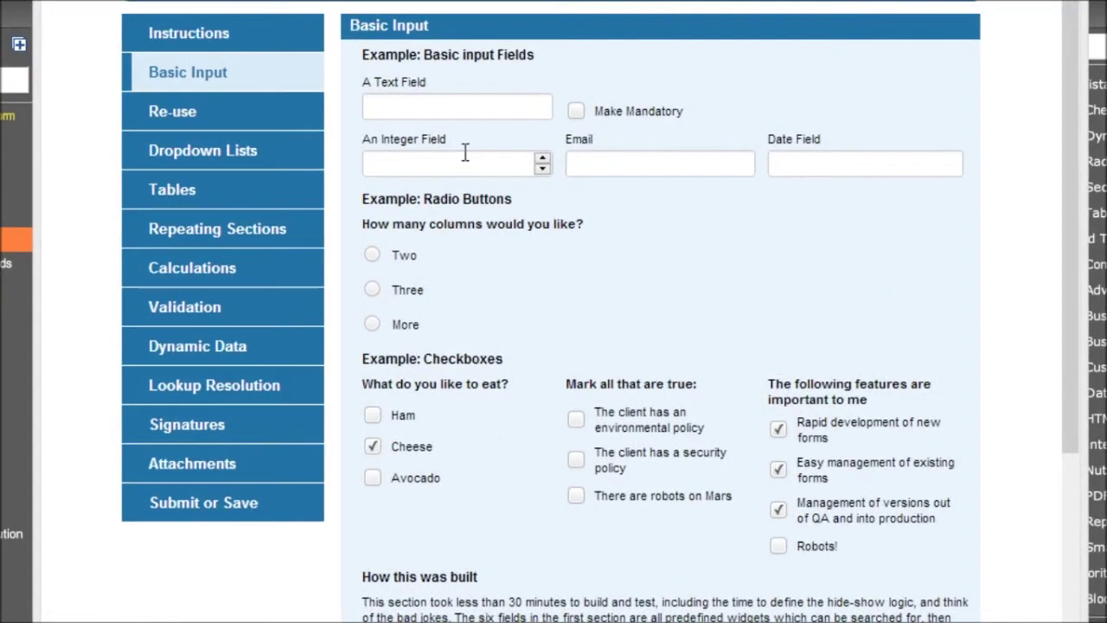
Enter 'Hello World' in A Text Field, toggling it mandatory and back to optional
{"action": "left_click", "coordinate": [444, 108]}
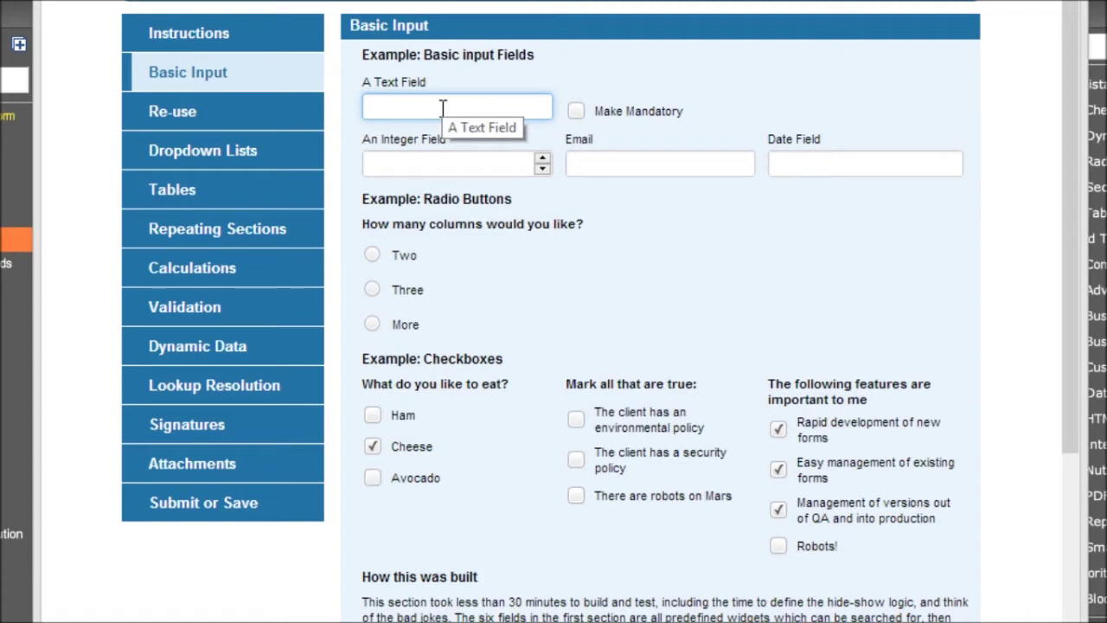
{"action": "type", "text": "Hello World"}
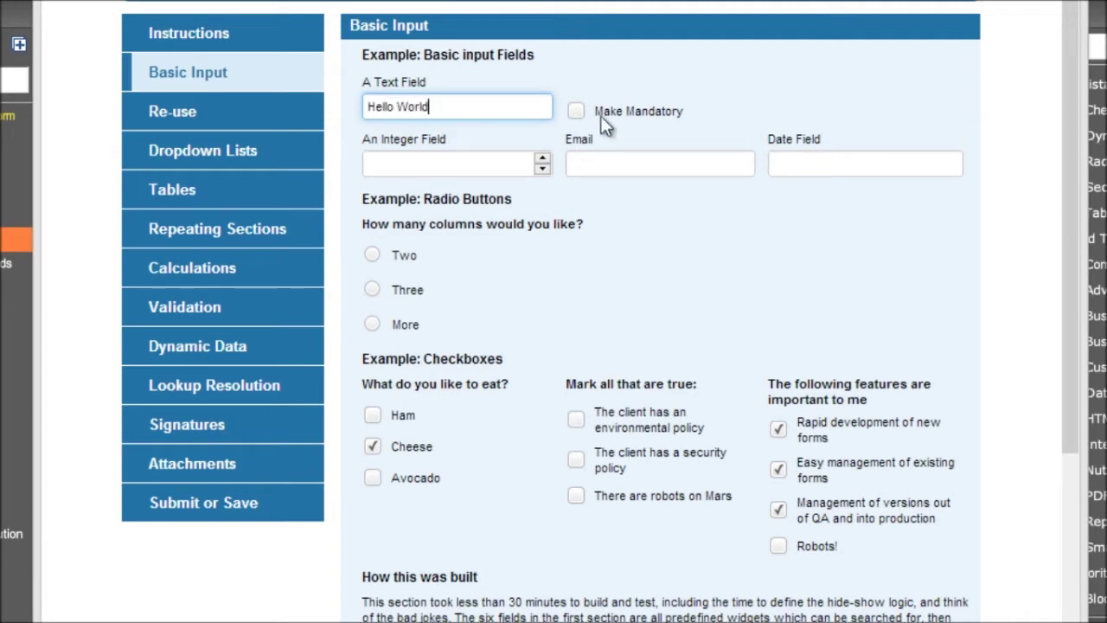
{"action": "left_click", "coordinate": [576, 111]}
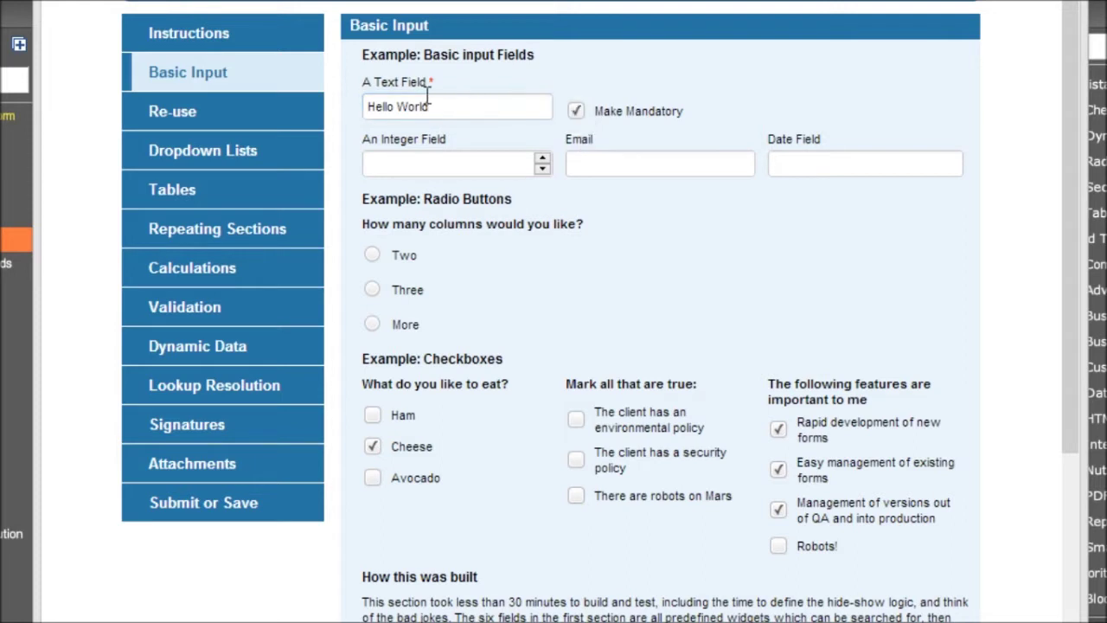
{"action": "left_click", "coordinate": [576, 111]}
{"action": "left_click", "coordinate": [455, 165]}
{"action": "type", "text": "12"}
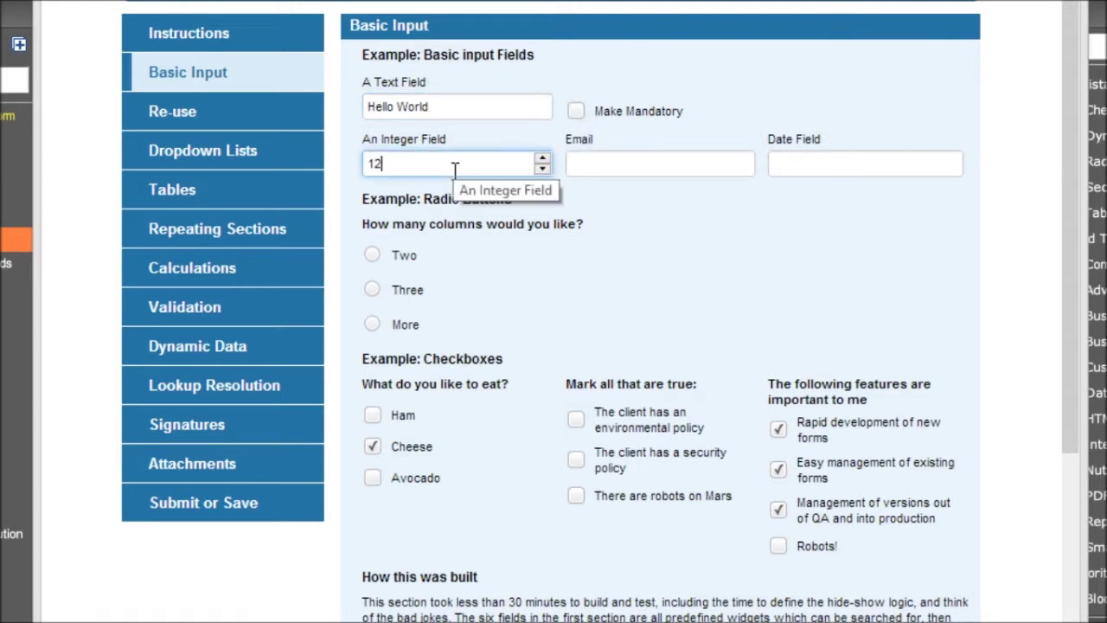
{"action": "type", "text": "3456"}
{"action": "key", "text": "Tab"}
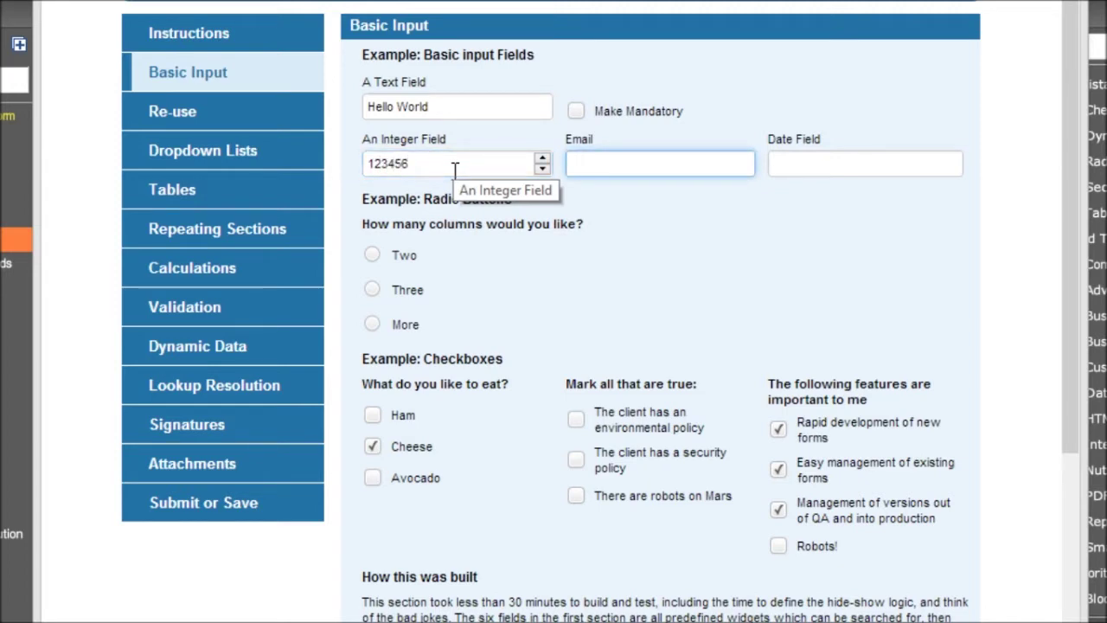
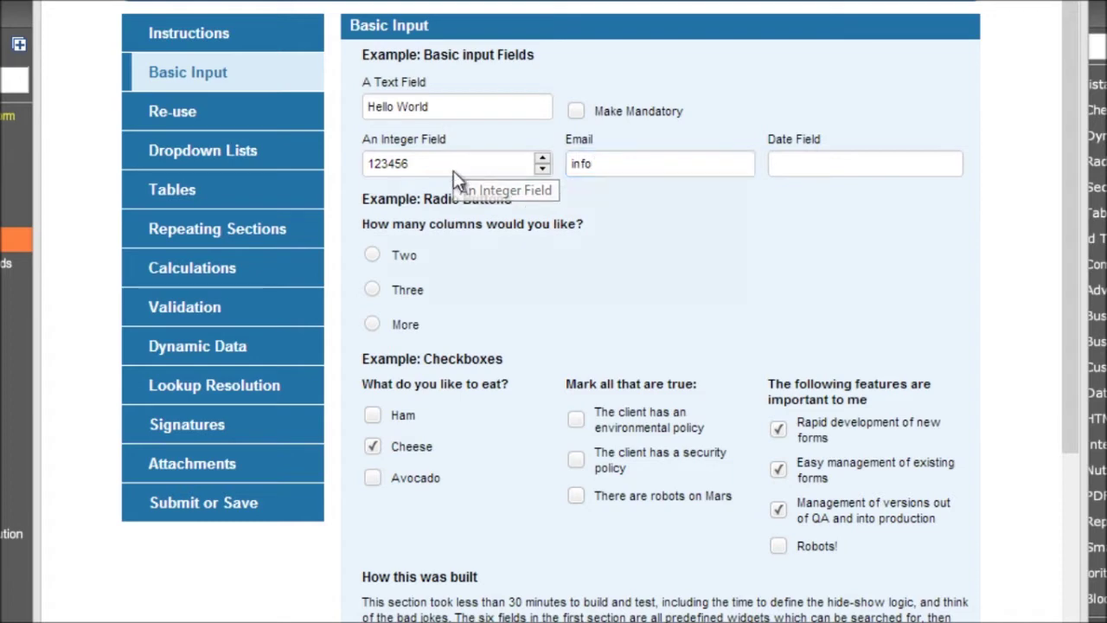
{"action": "left_click", "coordinate": [690, 289]}
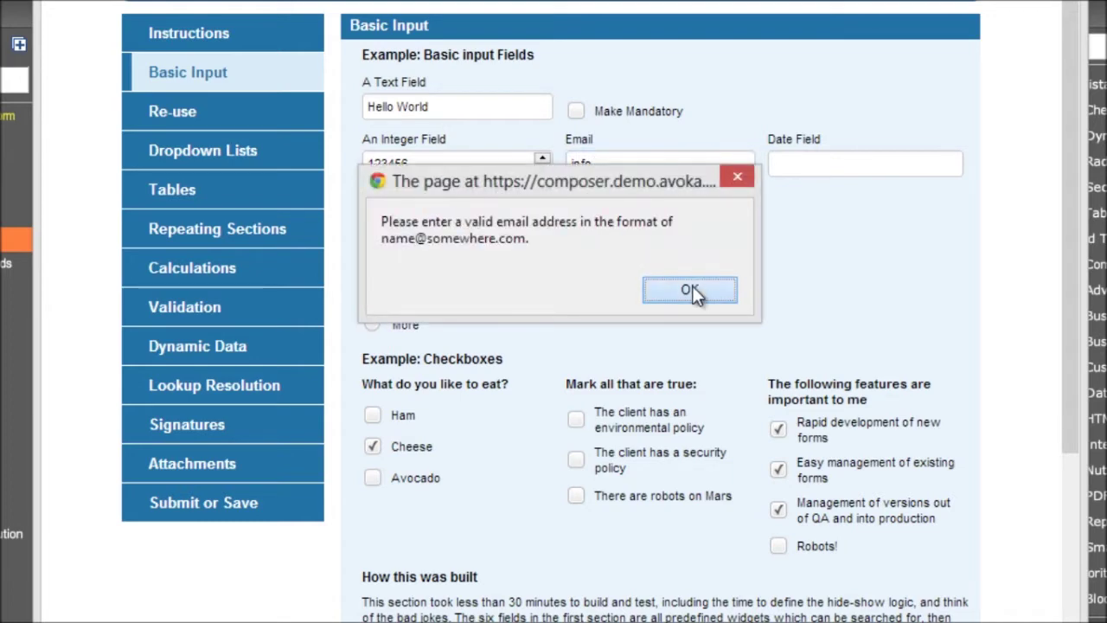
{"action": "left_click", "coordinate": [629, 165]}
{"action": "type", "text": "@"}
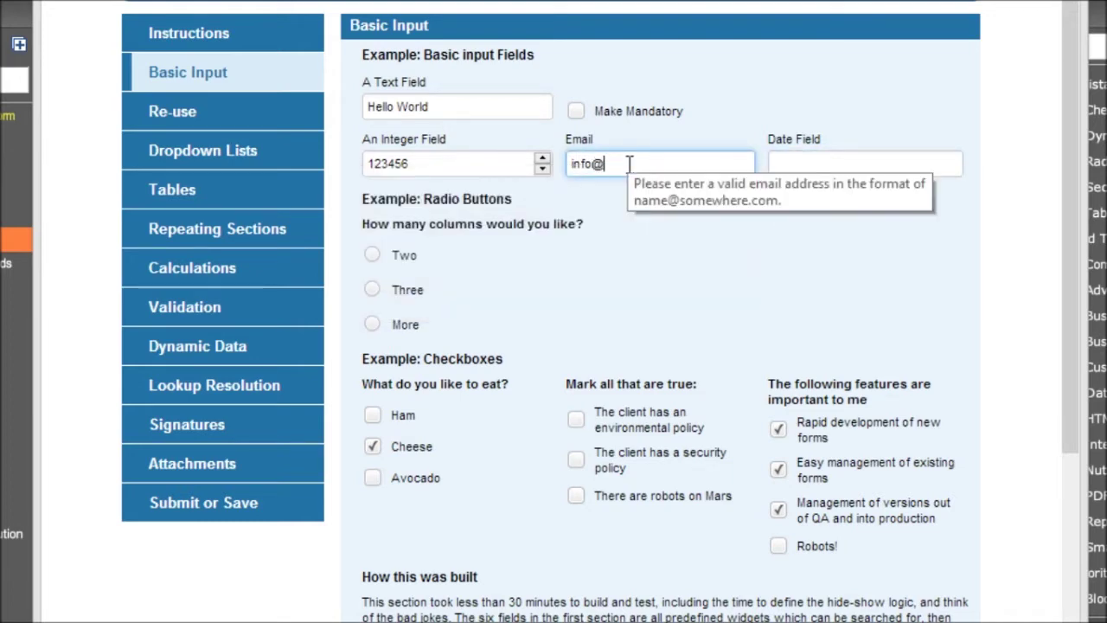
{"action": "type", "text": "avoka.com"}
{"action": "key", "text": "Tab"}
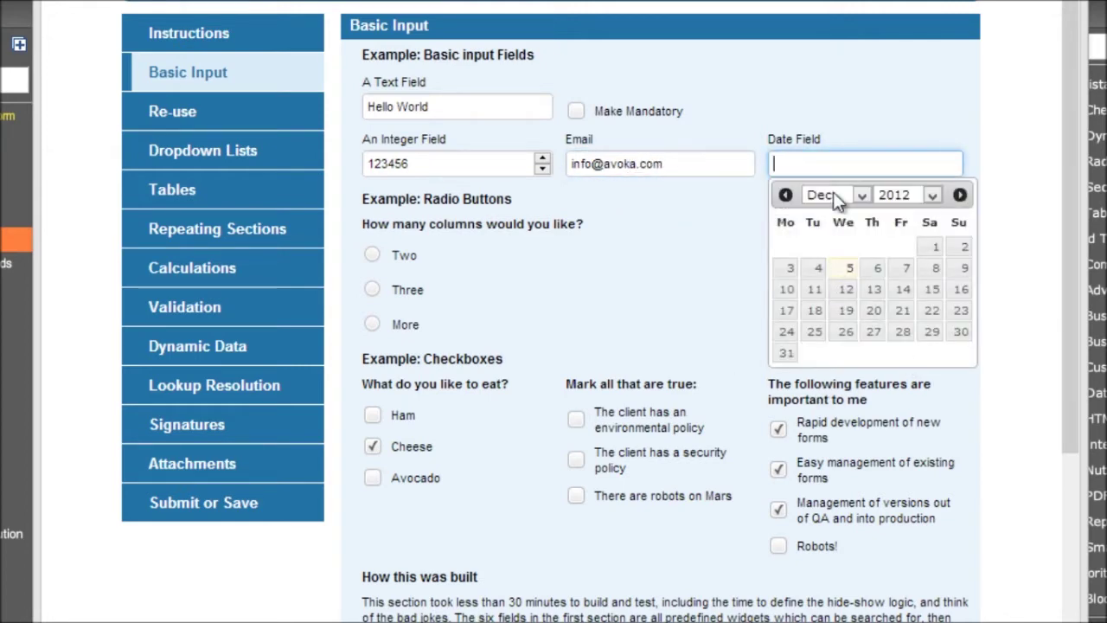
Pick 7 June 2012 in the Date Field calendar, then retype it as 01/02/1975
{"action": "left_click", "coordinate": [854, 197]}
{"action": "left_click", "coordinate": [842, 286]}
{"action": "left_click", "coordinate": [873, 268]}
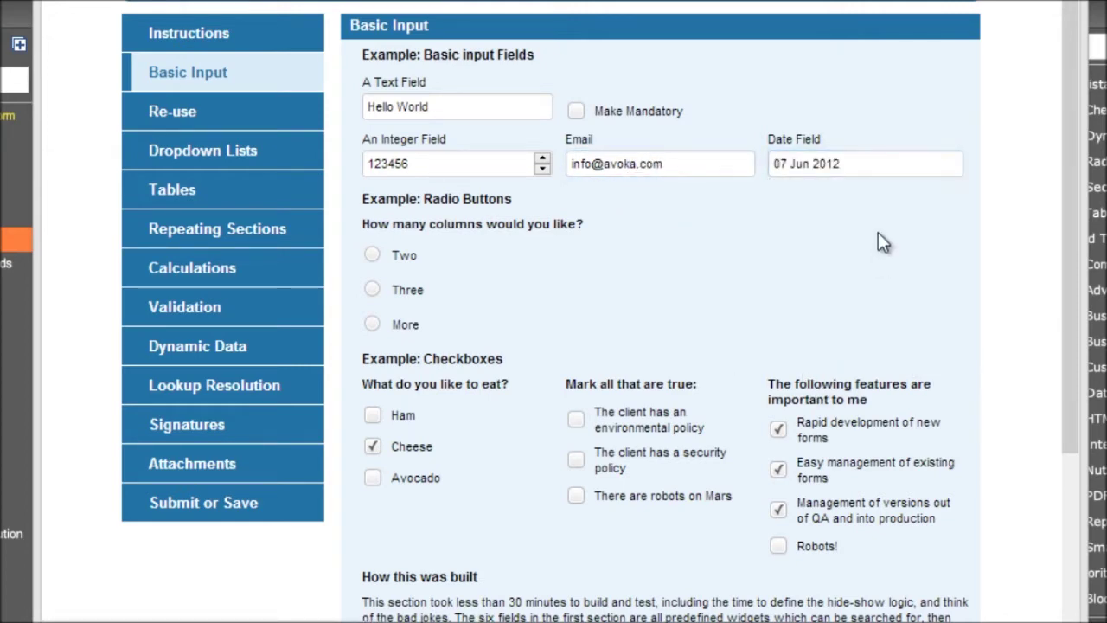
{"action": "left_click", "coordinate": [872, 171]}
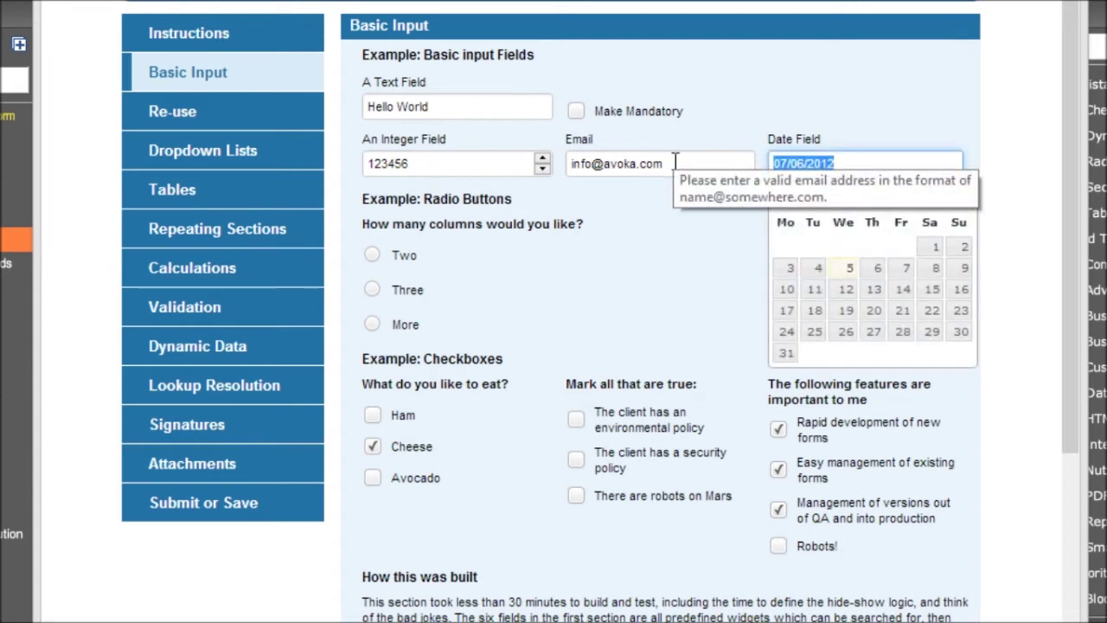
{"action": "type", "text": "01/02/1975"}
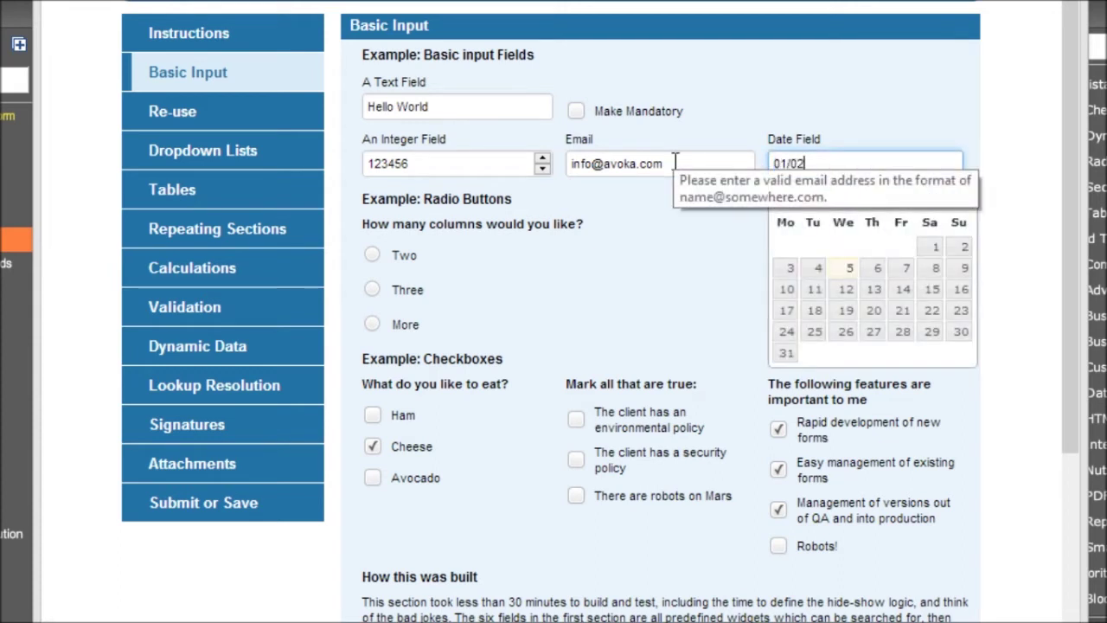
{"action": "key", "text": "Tab"}
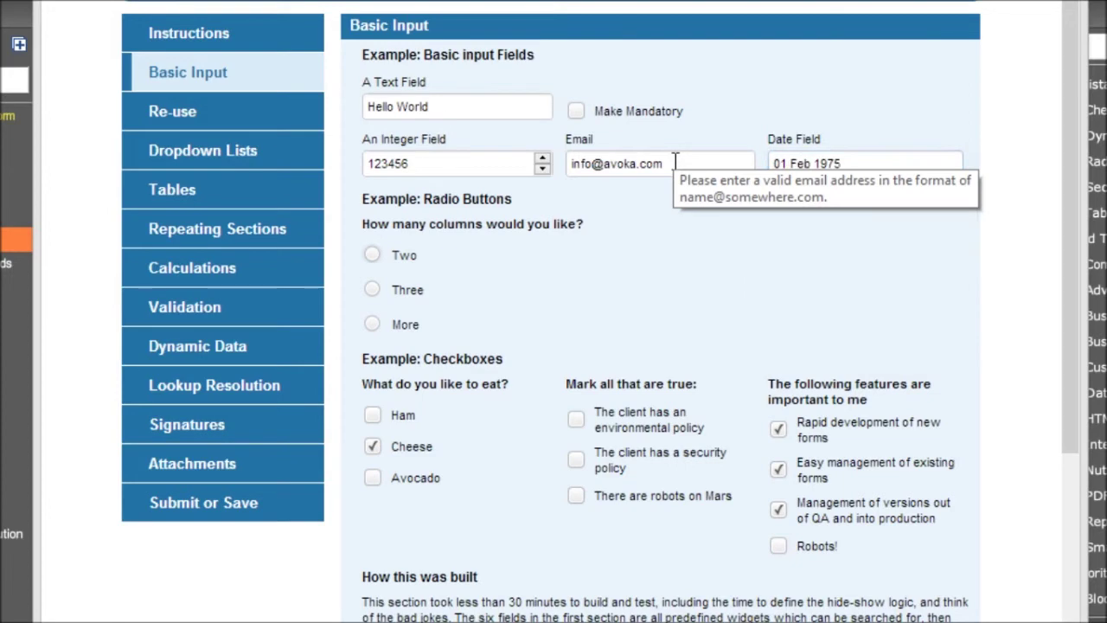
Try the two- and three-column options, then choose More to reveal the reason box
{"action": "left_click", "coordinate": [372, 255]}
{"action": "left_click", "coordinate": [373, 290]}
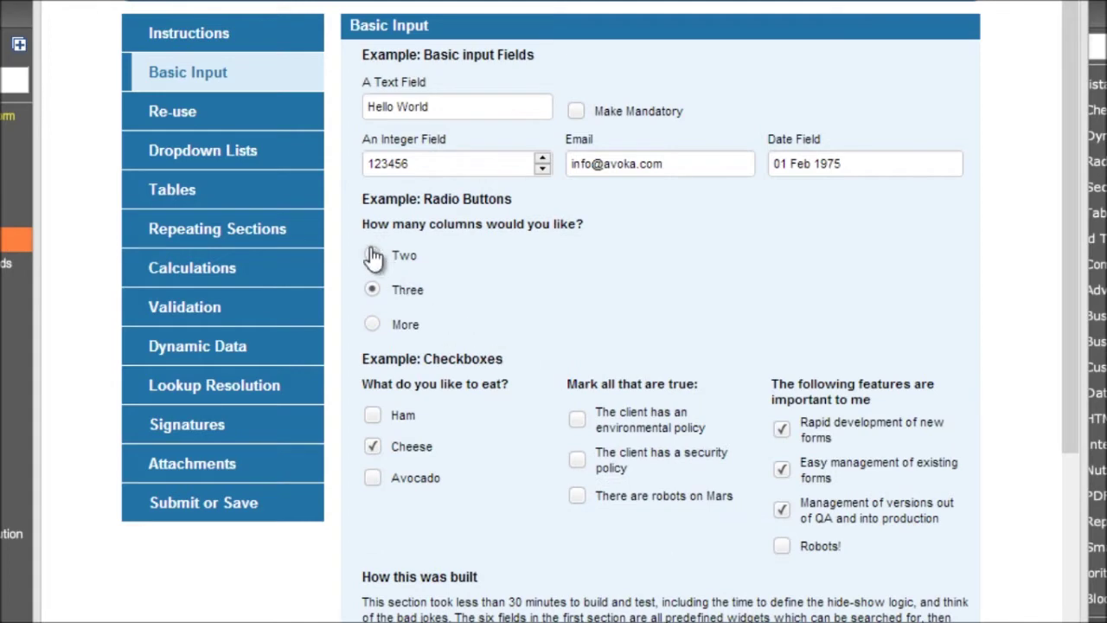
{"action": "left_click", "coordinate": [372, 255]}
{"action": "left_click", "coordinate": [372, 290]}
{"action": "left_click", "coordinate": [373, 326]}
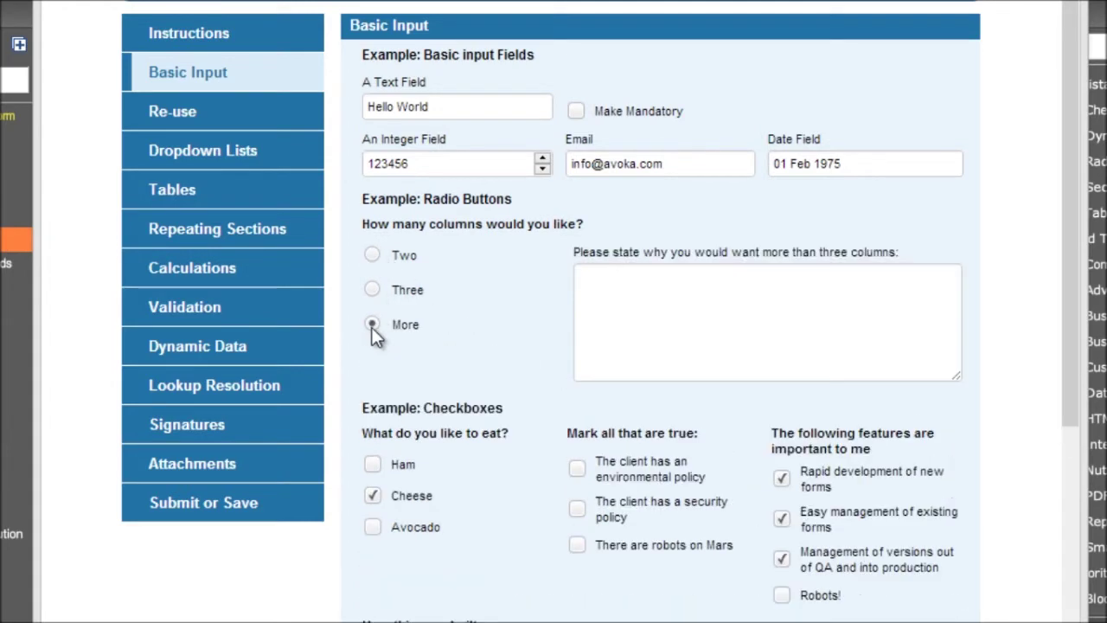
Tick Ham, Avocado, the environmental policy statement and There are robots on Mars
{"action": "left_click", "coordinate": [372, 464]}
{"action": "left_click", "coordinate": [373, 527]}
{"action": "left_click", "coordinate": [577, 468]}
{"action": "left_click", "coordinate": [577, 545]}
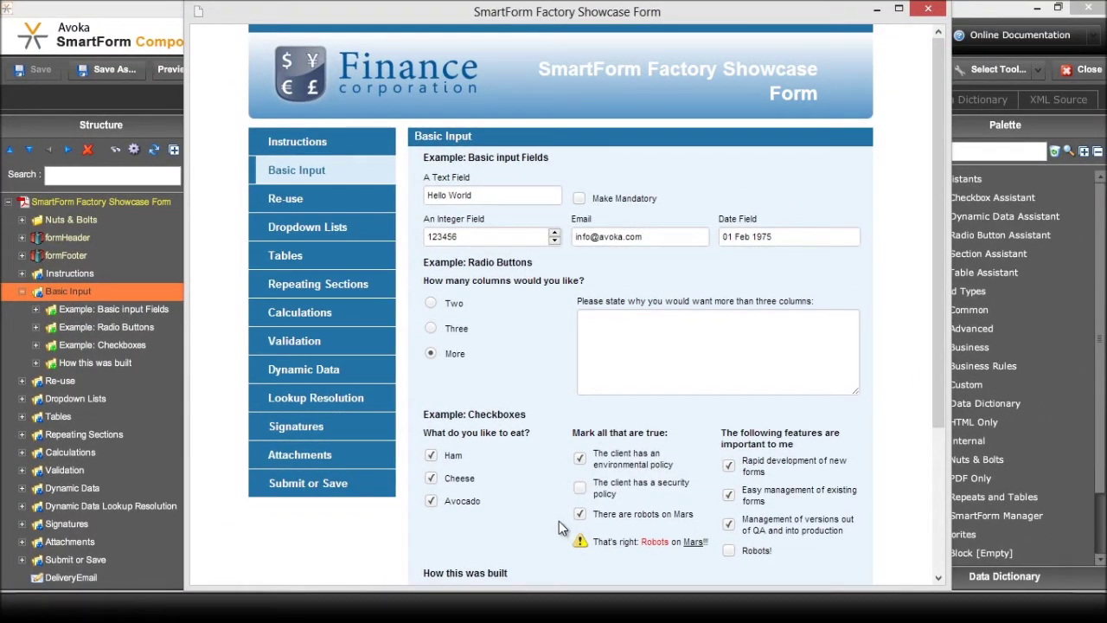
Close the preview and delete the layout_checkbox block from Example: Basic input Fields
{"action": "left_click", "coordinate": [930, 10]}
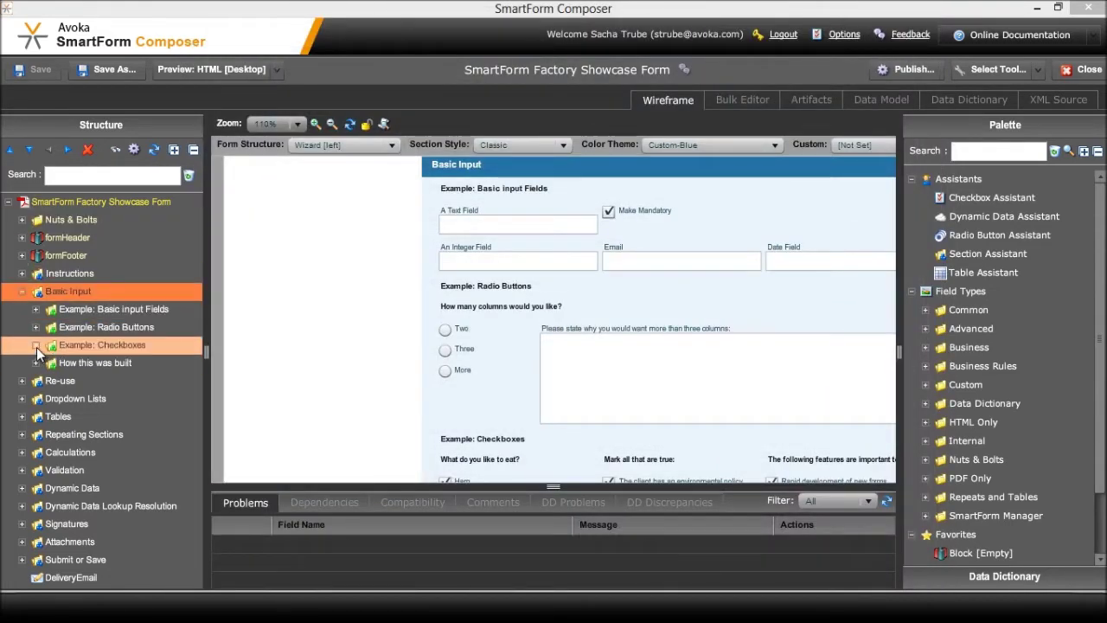
{"action": "left_click", "coordinate": [35, 309]}
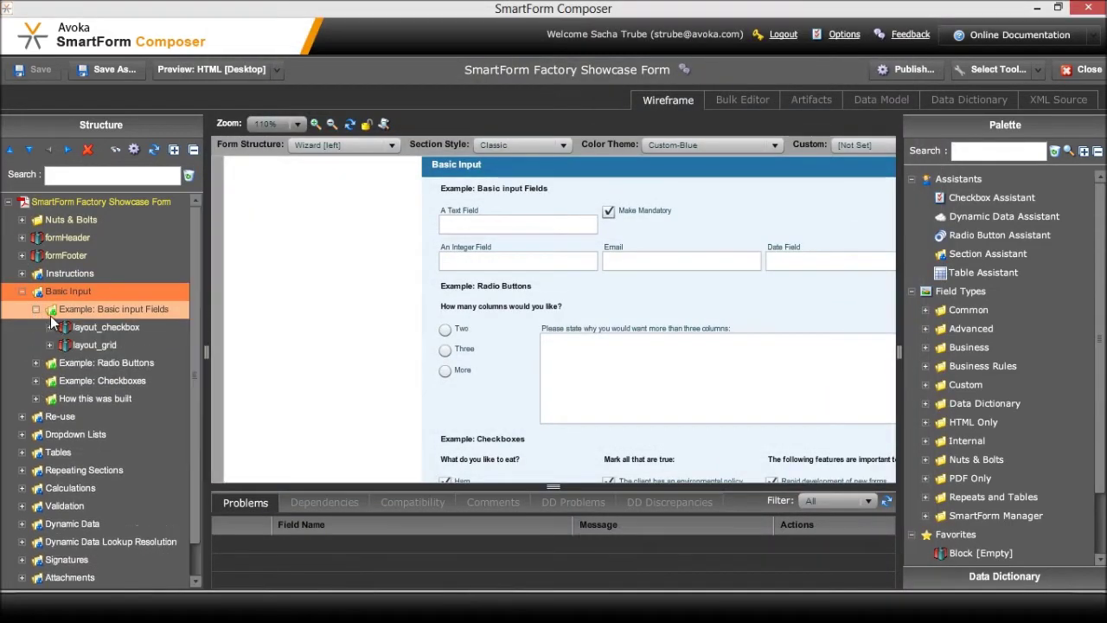
{"action": "left_click", "coordinate": [79, 325]}
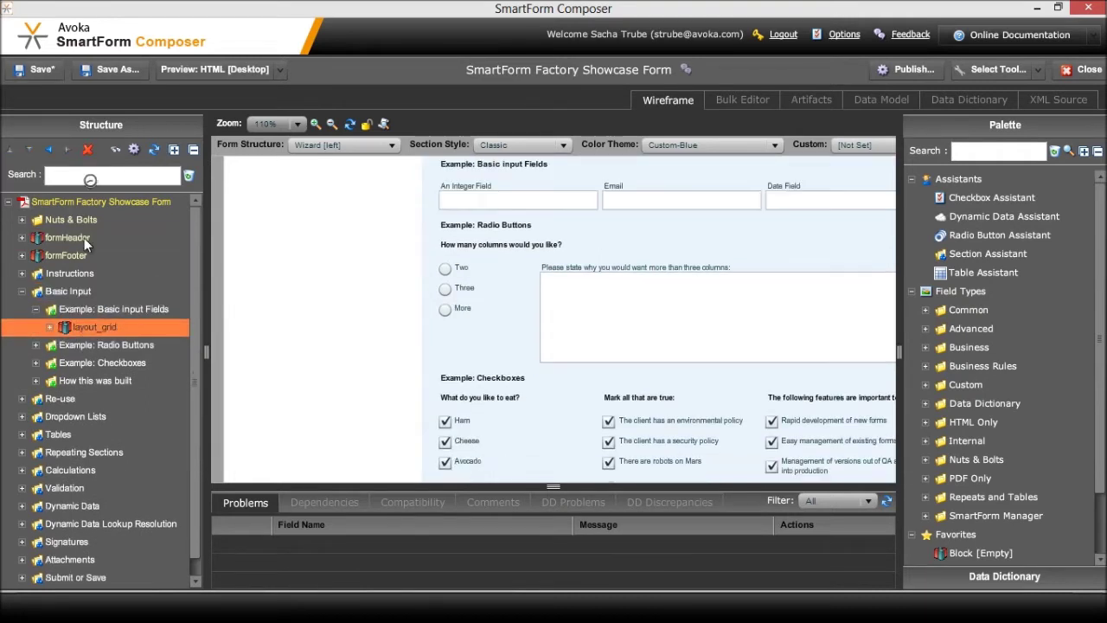
{"action": "left_click", "coordinate": [87, 150]}
{"action": "left_click", "coordinate": [48, 293]}
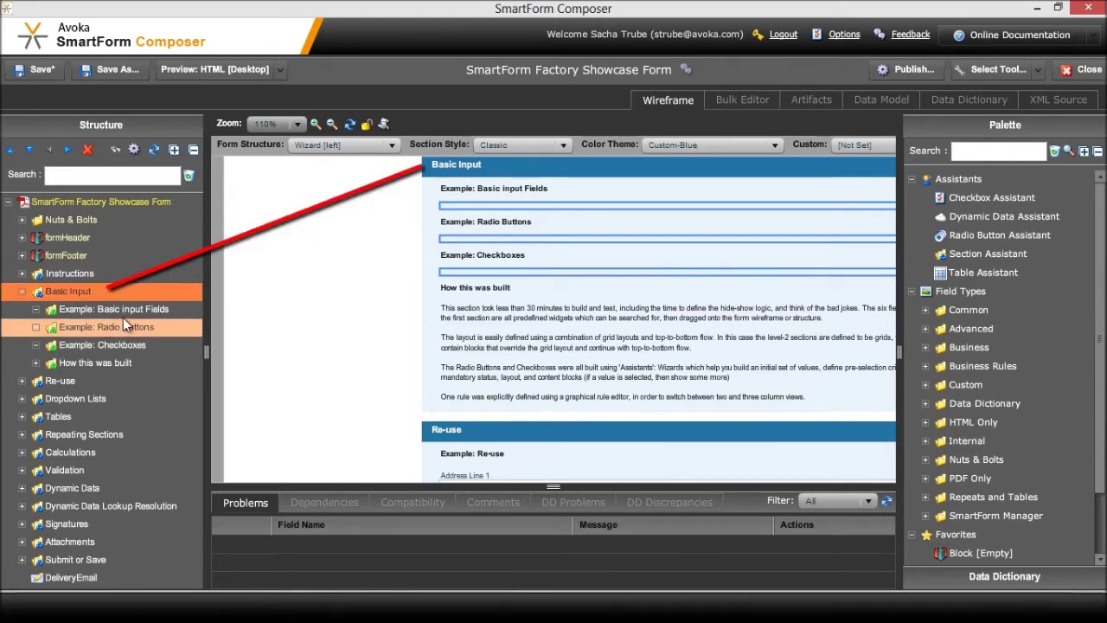
{"action": "left_click", "coordinate": [76, 312]}
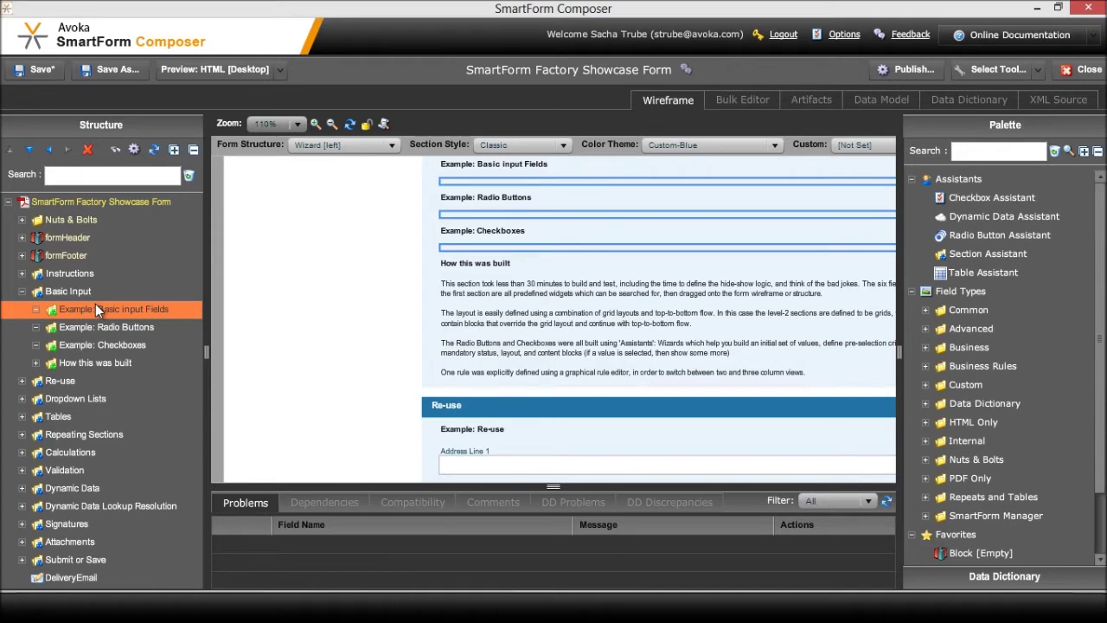
Search the palette for 'text' and drop in a Text Field labelled 'A Text Field'
{"action": "left_click", "coordinate": [994, 153]}
{"action": "type", "text": "text"}
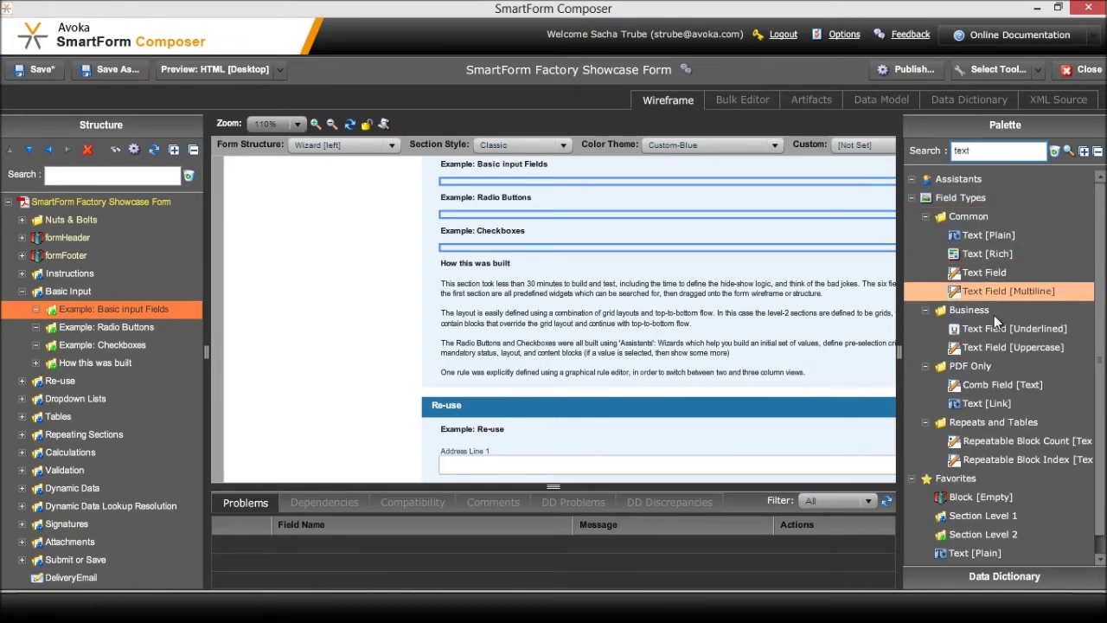
{"action": "scroll", "coordinate": [981, 545], "scroll_direction": "down", "scroll_amount": 1}
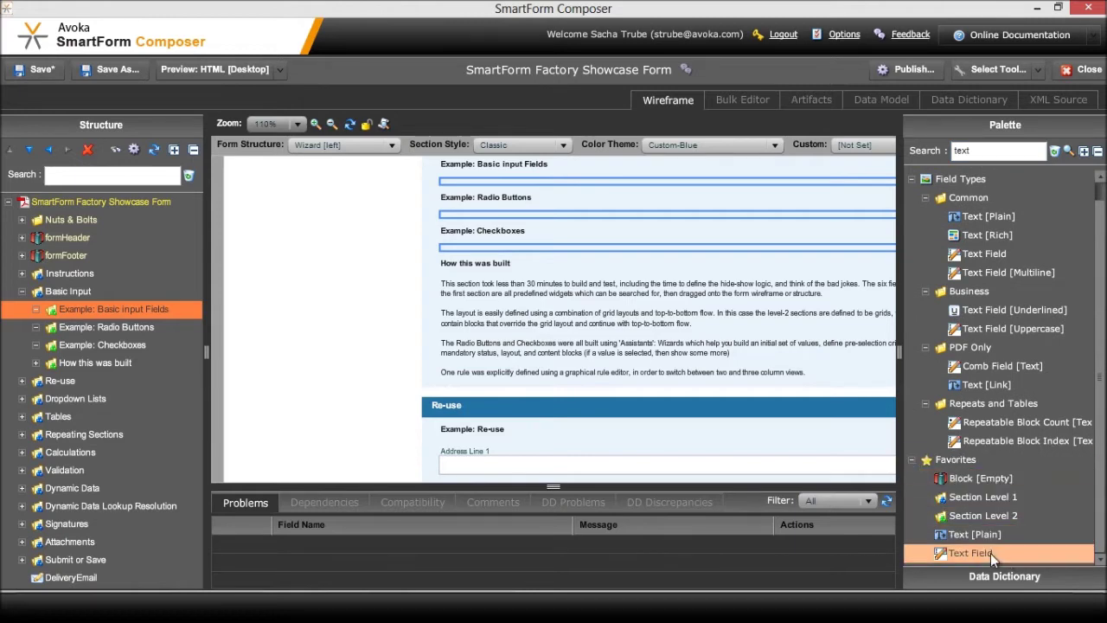
{"action": "left_click_drag", "start_coordinate": [986, 534], "coordinate": [126, 364]}
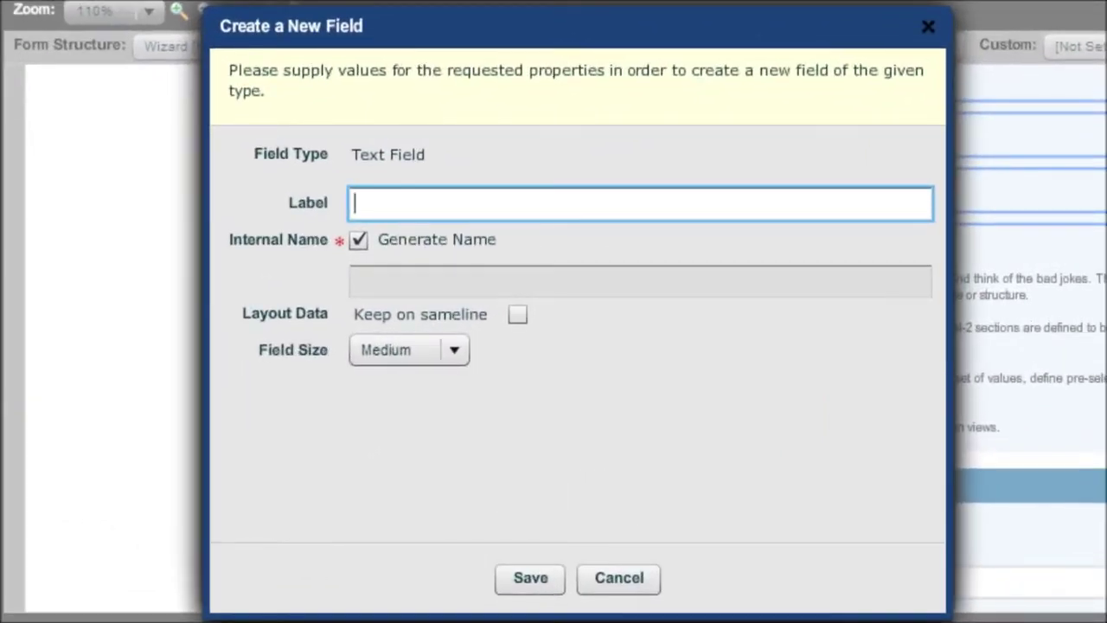
{"action": "type", "text": "A Text Fiel"}
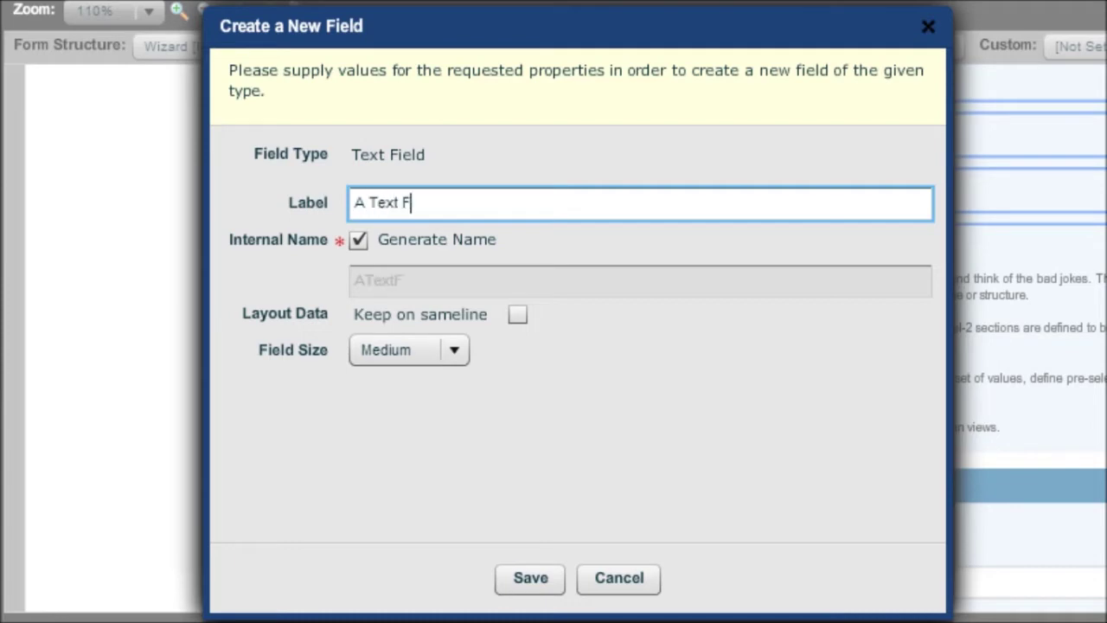
{"action": "type", "text": "d"}
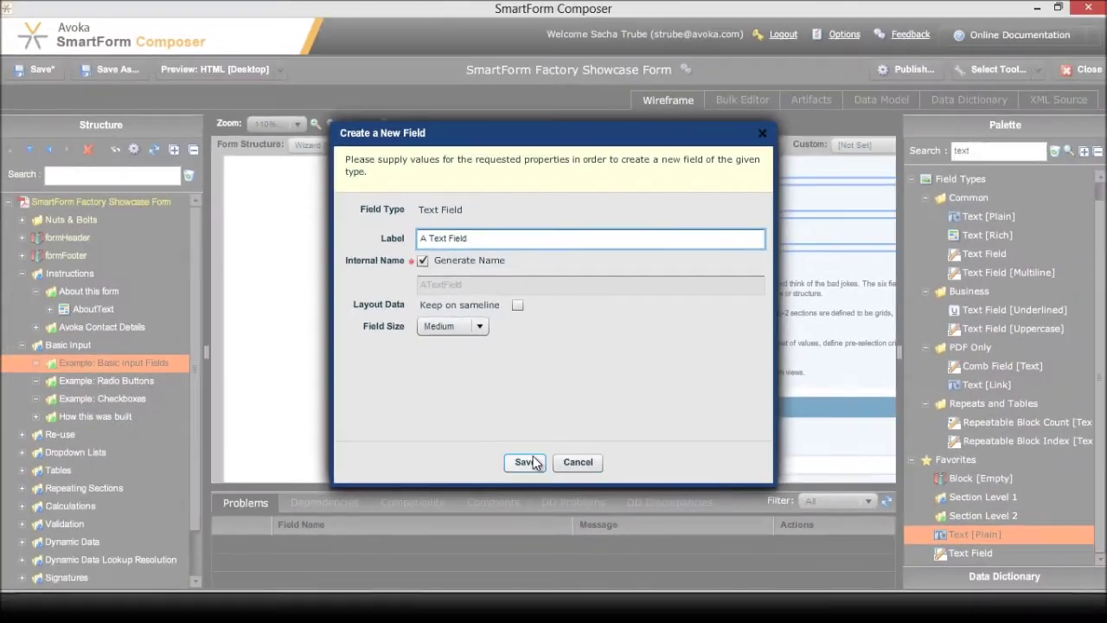
{"action": "left_click", "coordinate": [524, 462]}
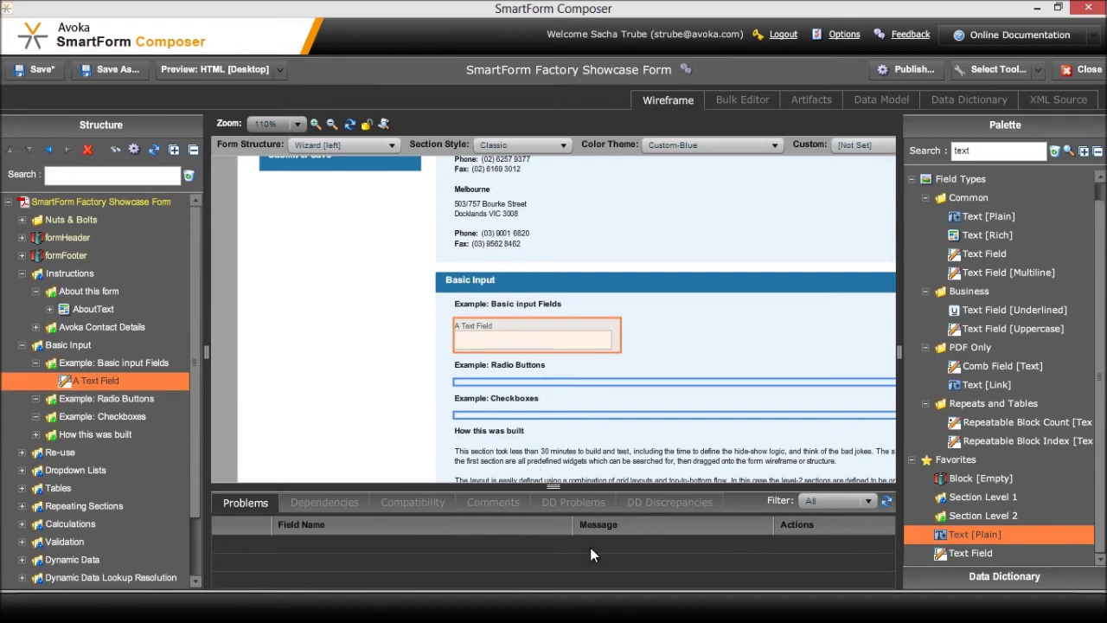
Search the palette for 'checkbox' and create a checkbox labelled 'Make Mandatory'
{"action": "key", "text": "BackSpace"}
{"action": "key", "text": "BackSpace"}
{"action": "key", "text": "BackSpace"}
{"action": "key", "text": "BackSpace"}
{"action": "type", "text": "c"}
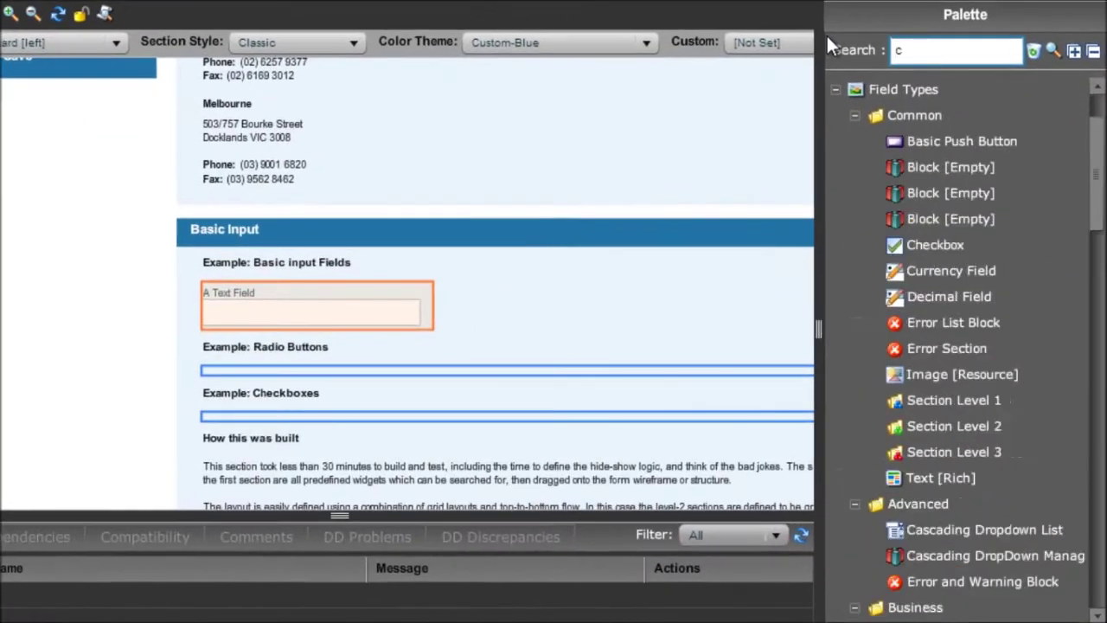
{"action": "type", "text": "heckbox"}
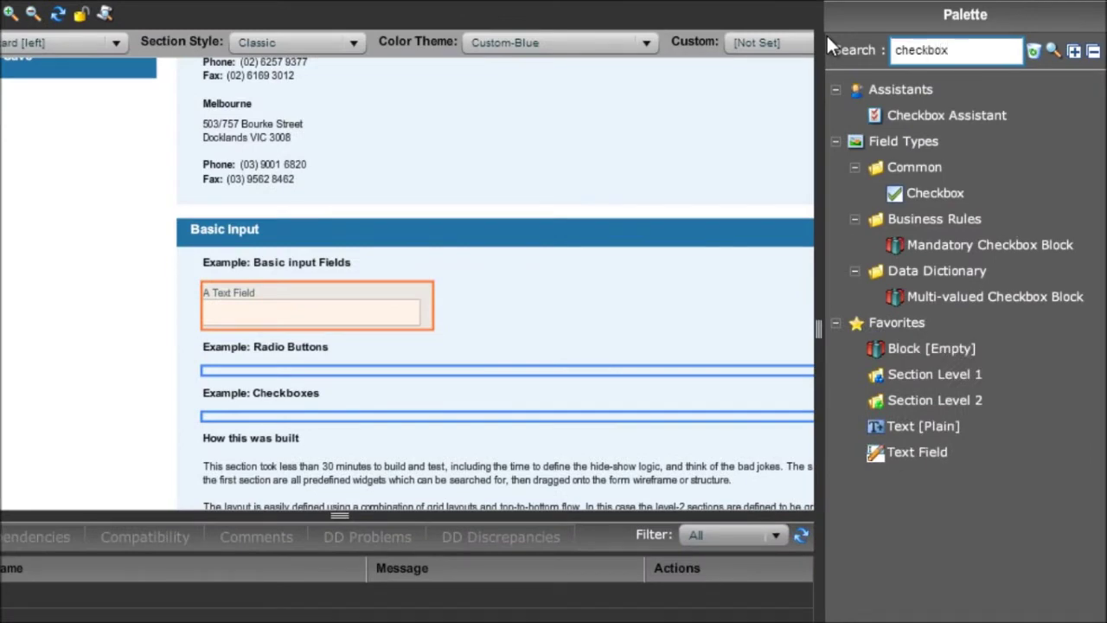
{"action": "double_click", "coordinate": [963, 189]}
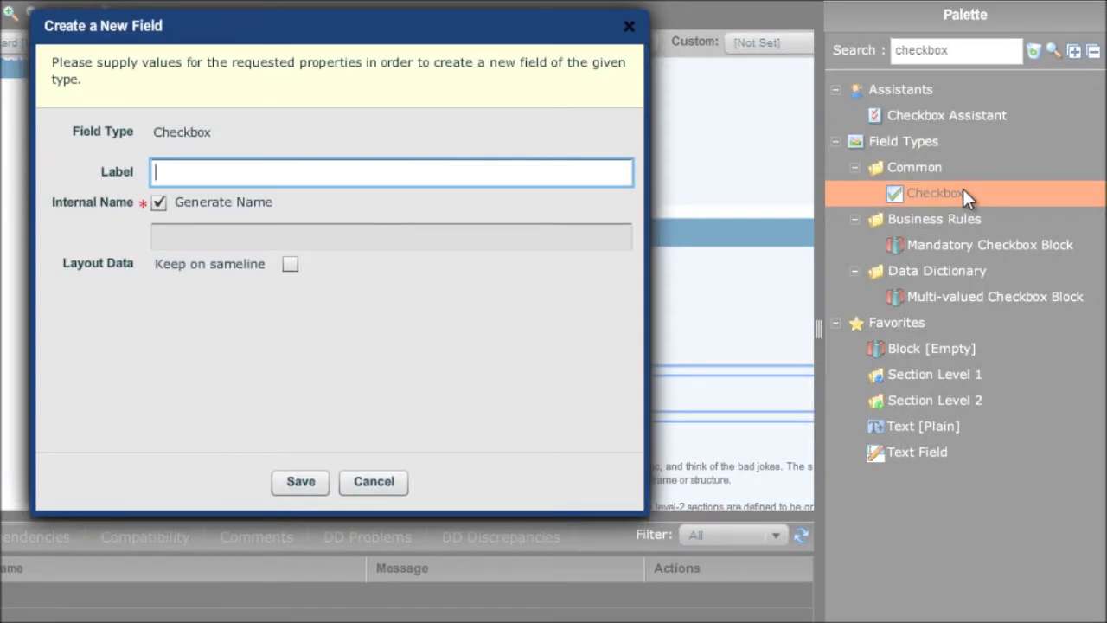
{"action": "type", "text": "Make Mandator"}
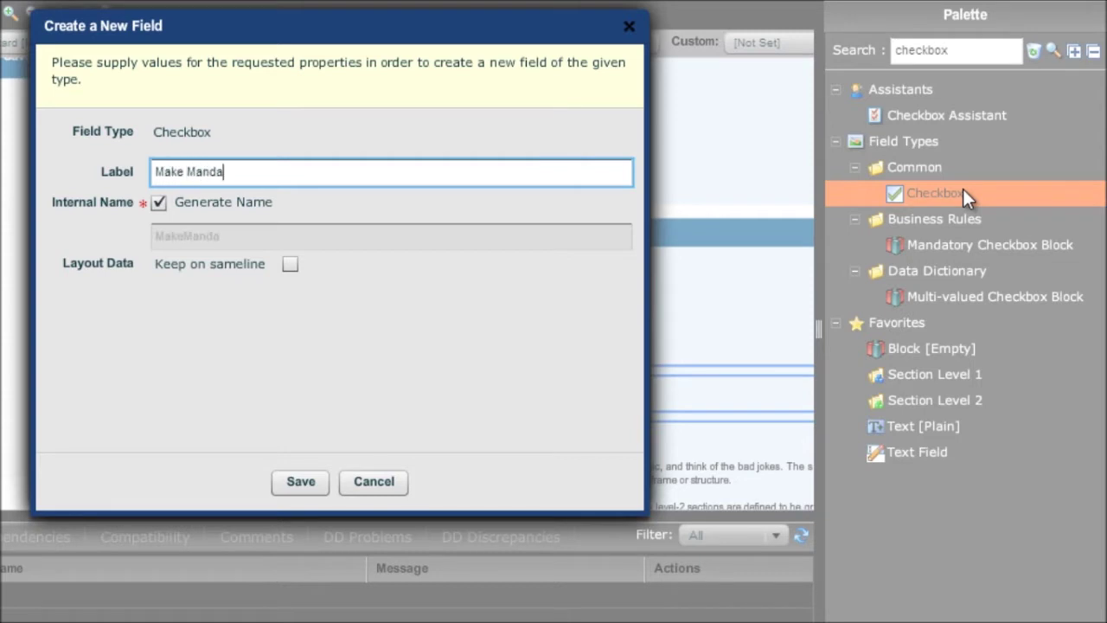
{"action": "type", "text": "y"}
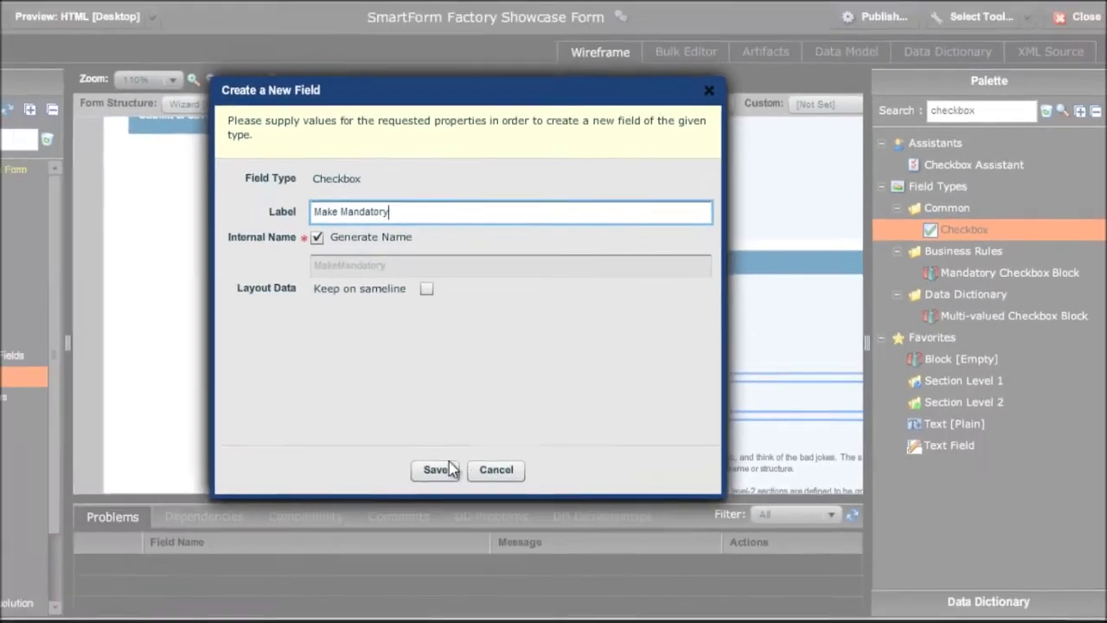
{"action": "left_click", "coordinate": [301, 480]}
{"action": "left_click", "coordinate": [525, 462]}
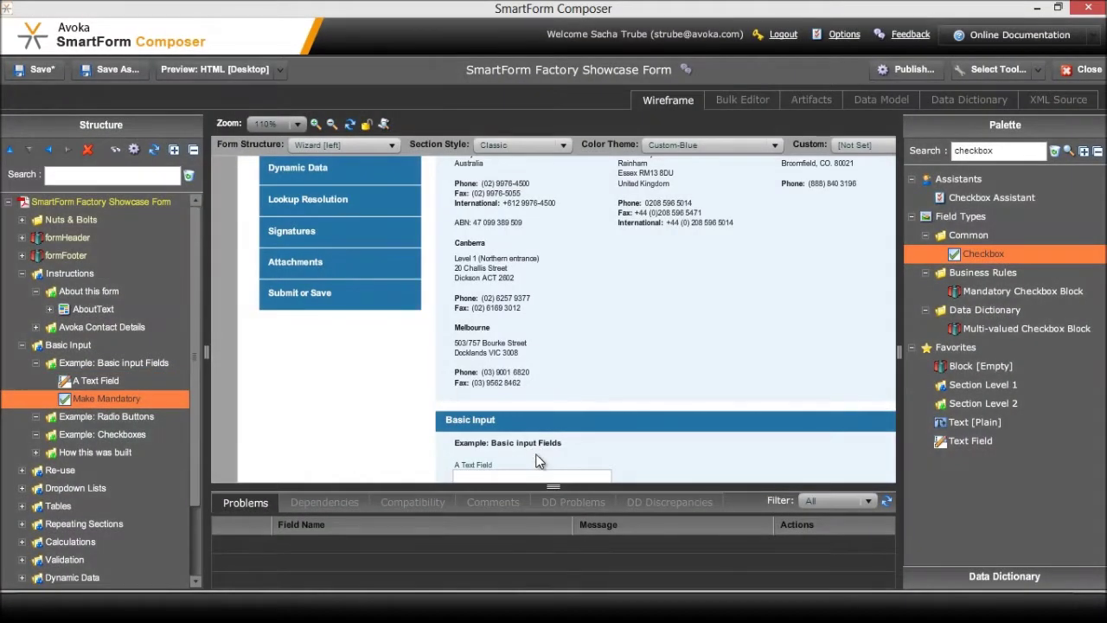
{"action": "scroll", "coordinate": [536, 461], "scroll_direction": "down", "scroll_amount": 2}
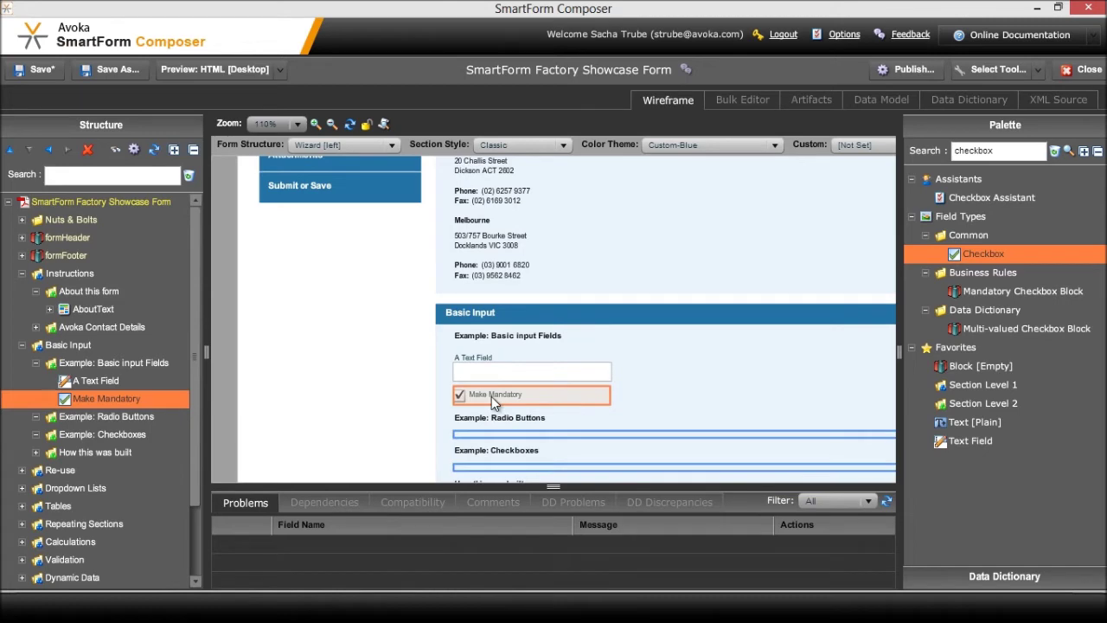
Turn on Keep on sameline in the Make Mandatory checkbox's Layout settings
{"action": "double_click", "coordinate": [121, 398]}
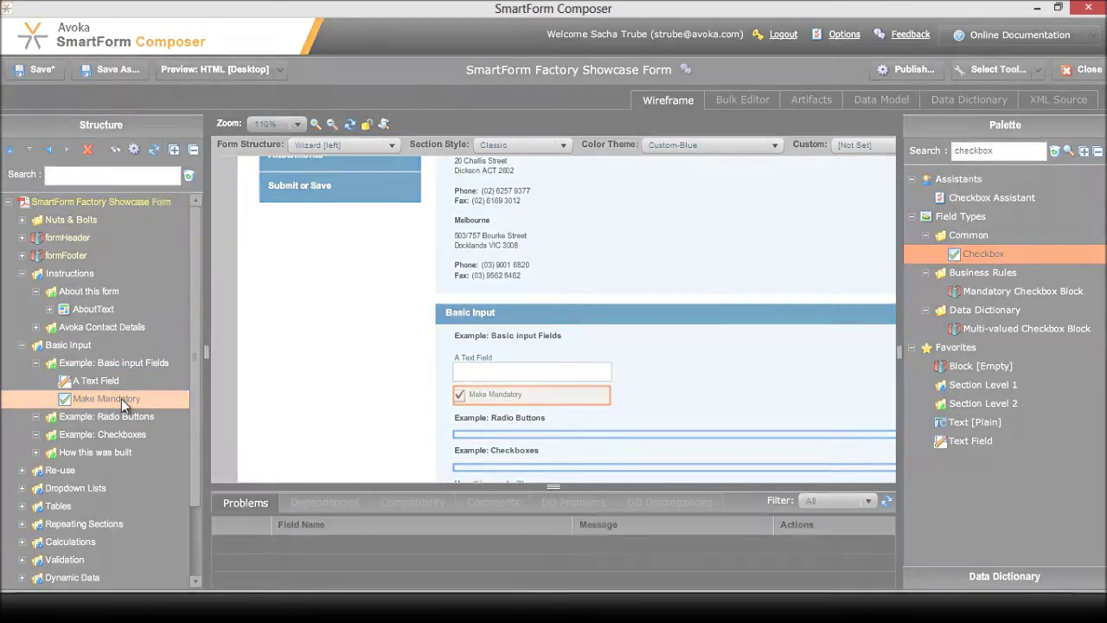
{"action": "left_click", "coordinate": [215, 230]}
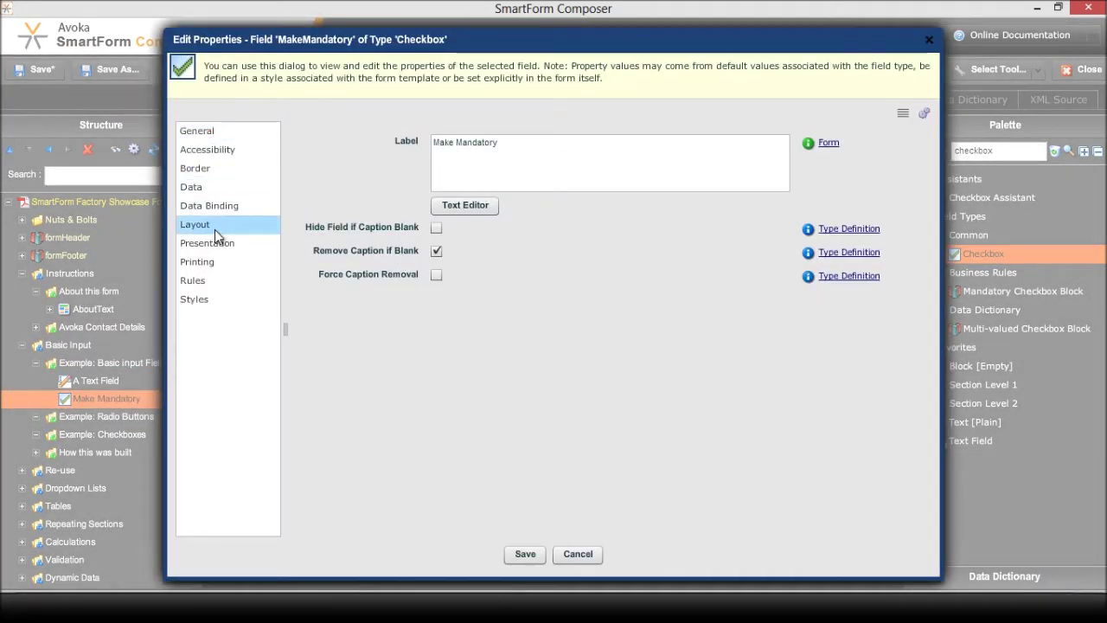
{"action": "left_click", "coordinate": [533, 141]}
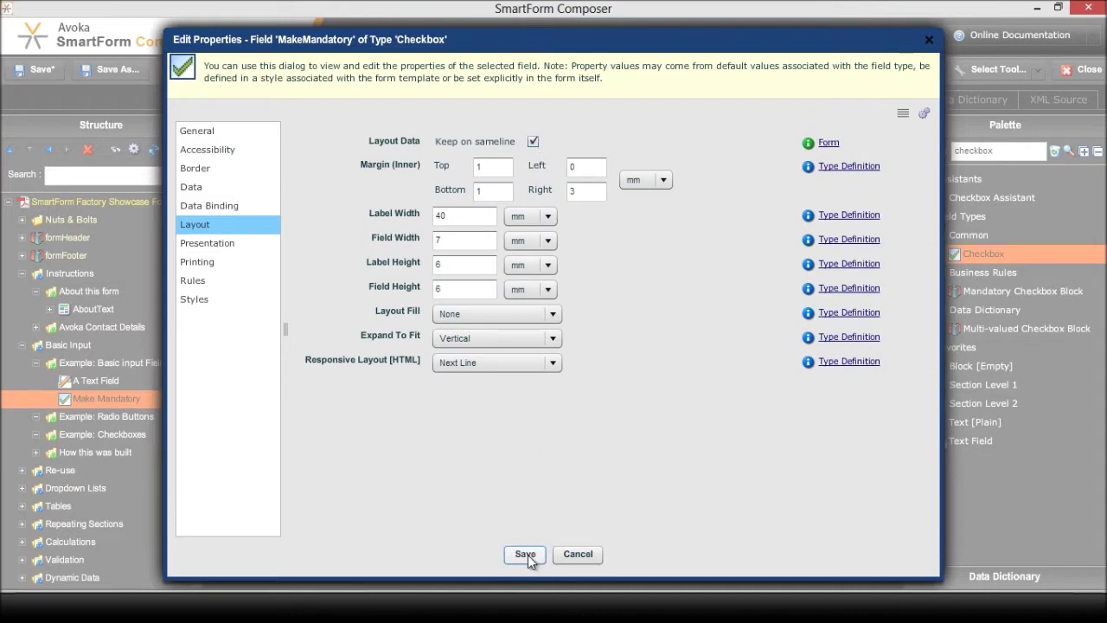
{"action": "left_click", "coordinate": [525, 556]}
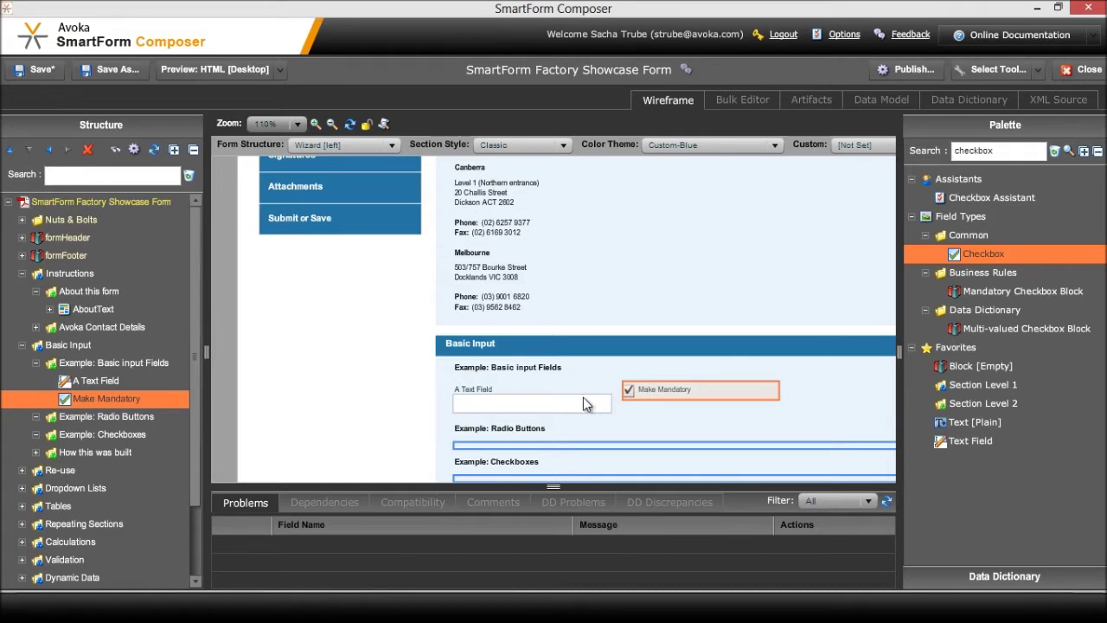
Set A Text Field's Mandatory Rule to Rule Based
{"action": "double_click", "coordinate": [536, 407]}
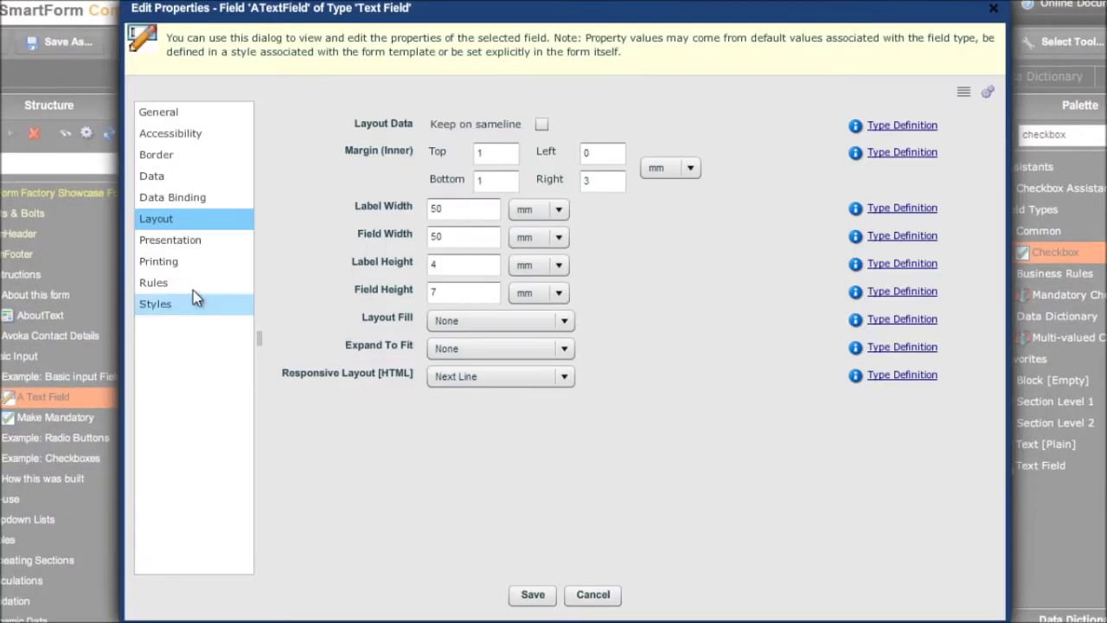
{"action": "left_click", "coordinate": [175, 284]}
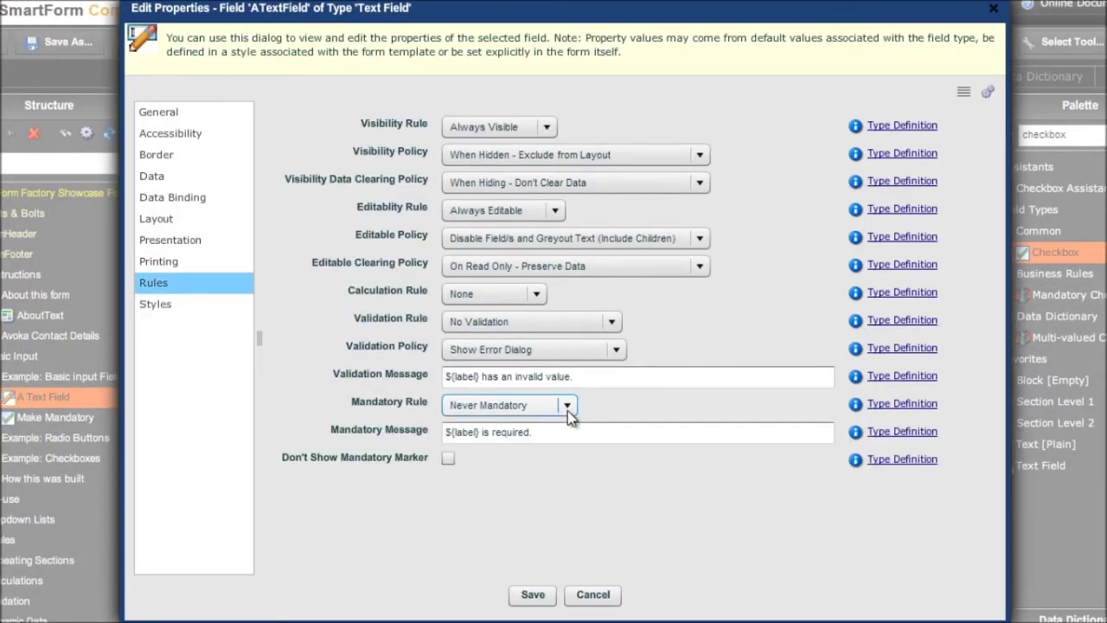
{"action": "left_click", "coordinate": [566, 406]}
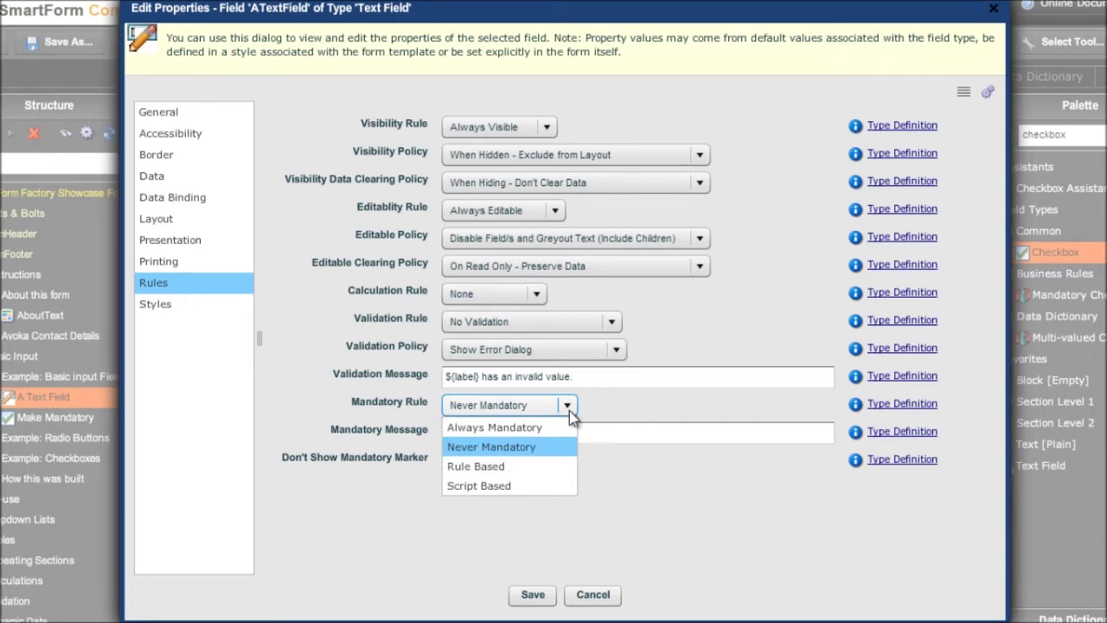
{"action": "left_click", "coordinate": [525, 467]}
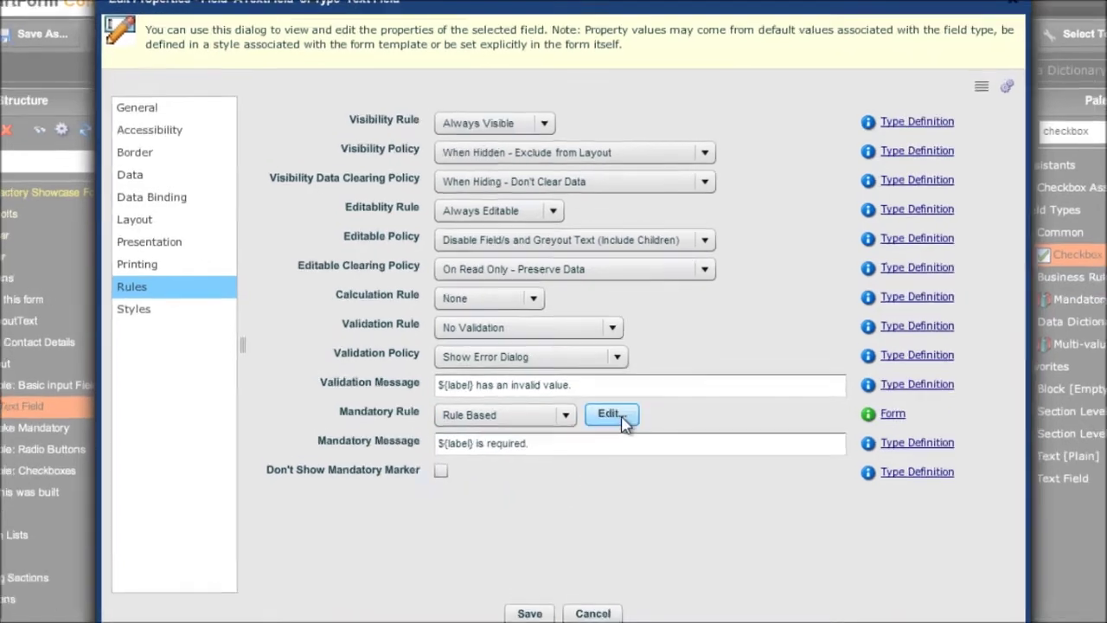
Define the mandatory rule as ../MakeMandatory Equals true and save both dialogs
{"action": "left_click", "coordinate": [616, 405]}
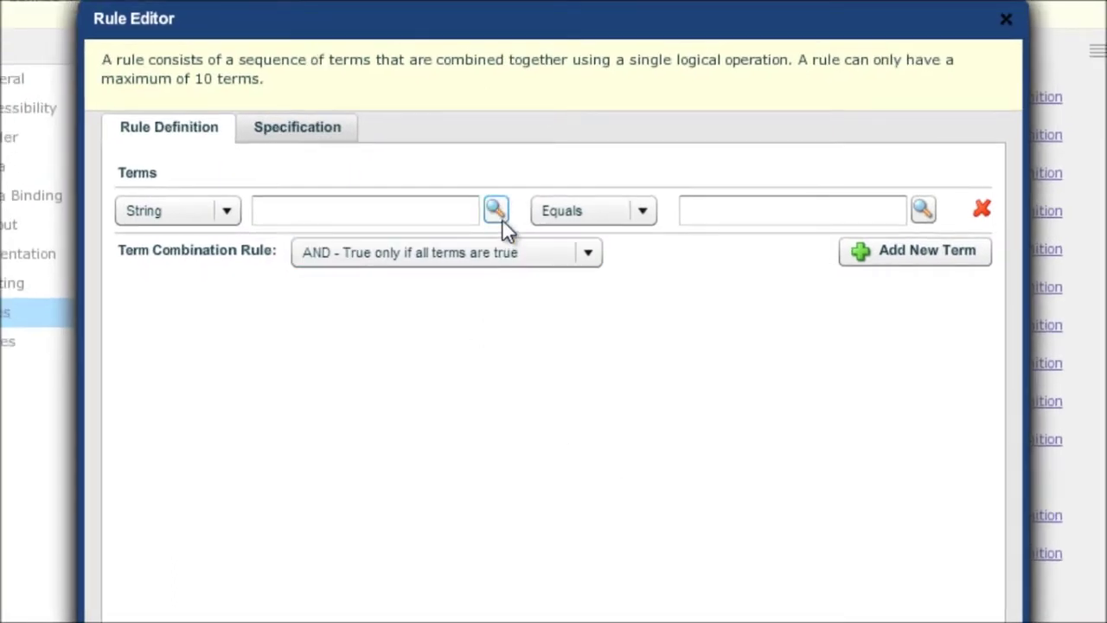
{"action": "left_click", "coordinate": [496, 210]}
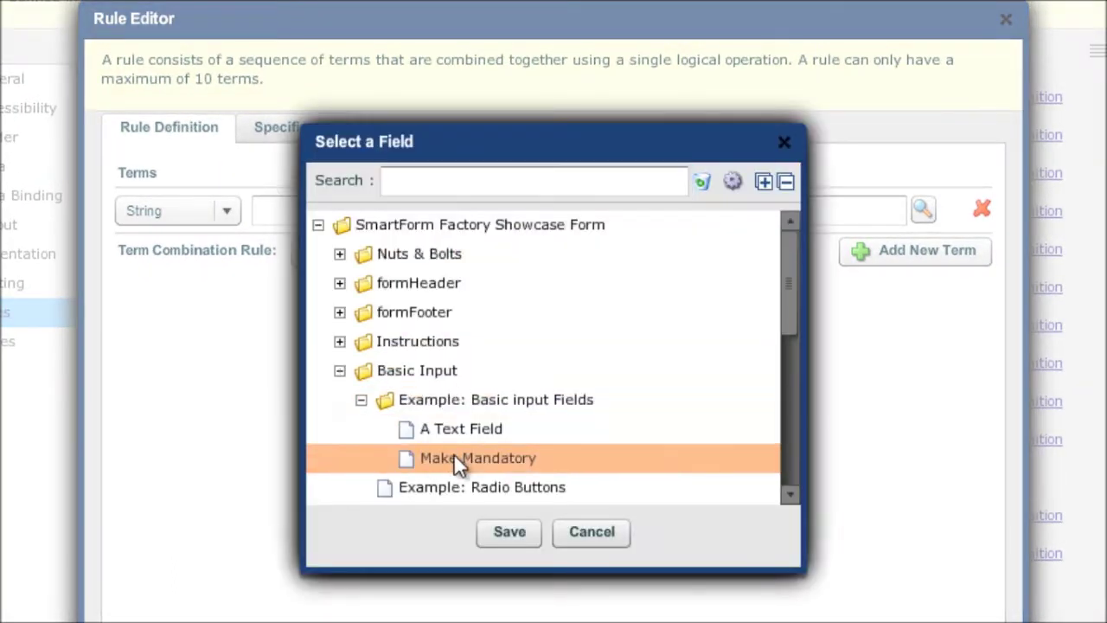
{"action": "double_click", "coordinate": [477, 455]}
{"action": "left_click", "coordinate": [729, 212]}
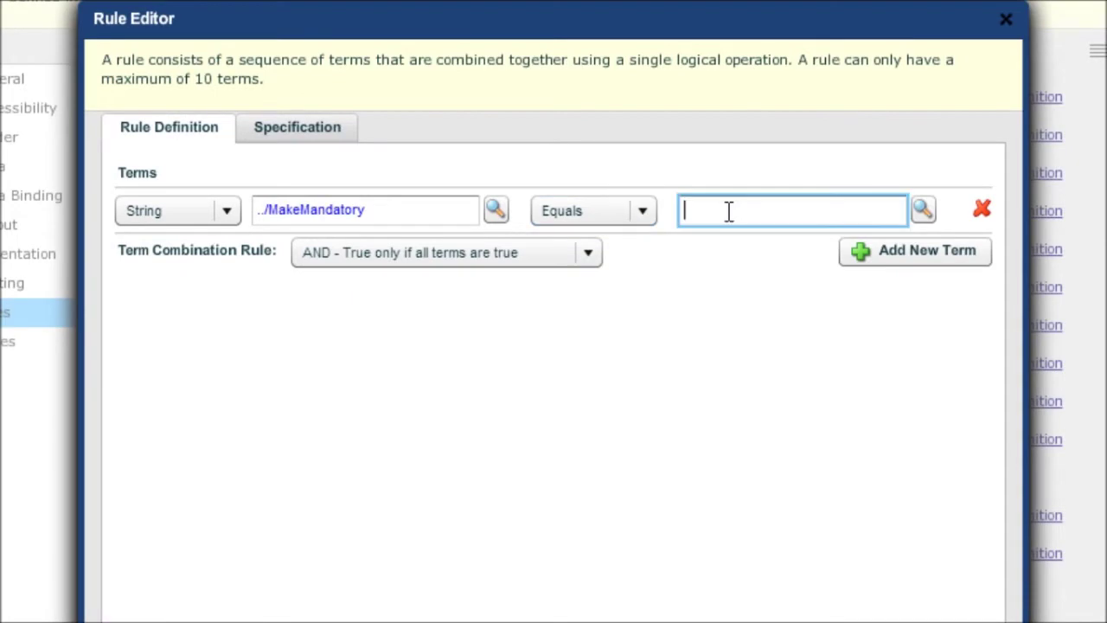
{"action": "type", "text": "true"}
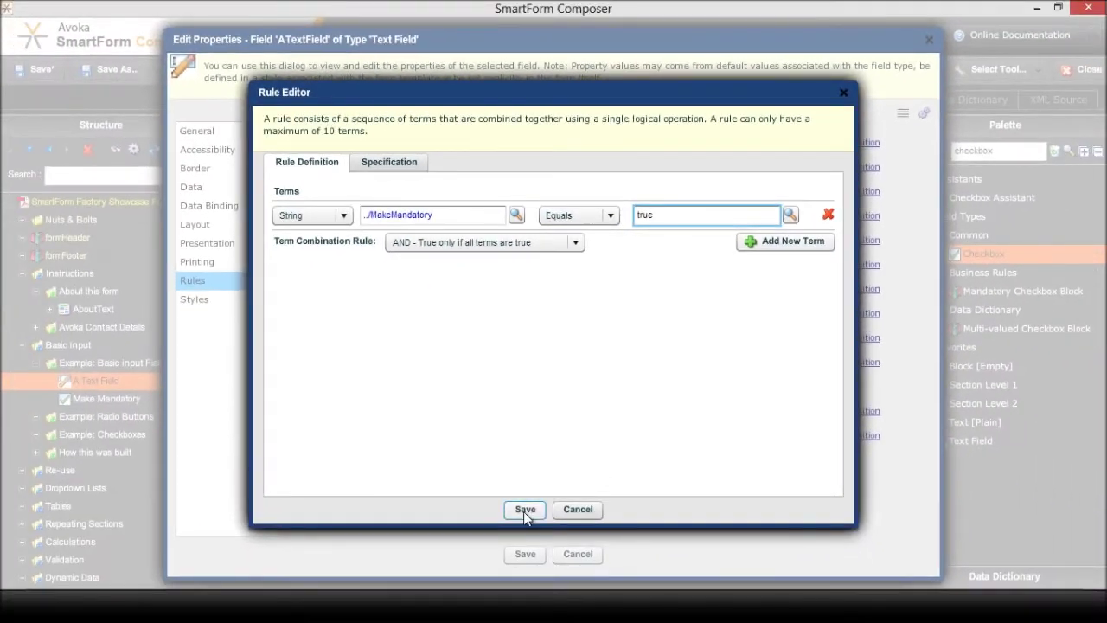
{"action": "left_click", "coordinate": [520, 556]}
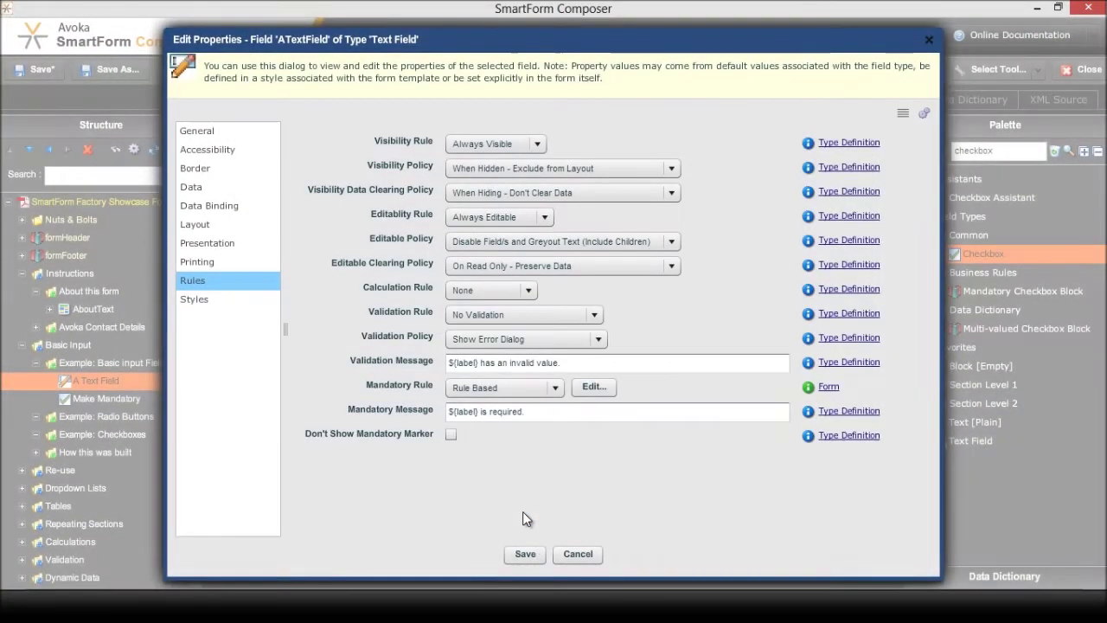
{"action": "left_click", "coordinate": [536, 553]}
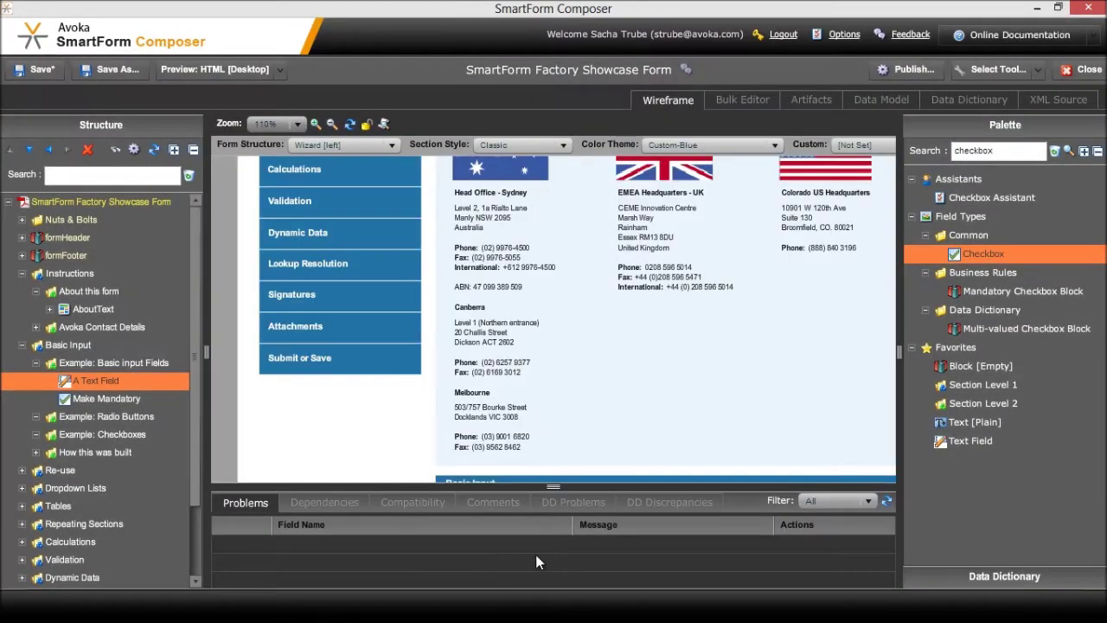
{"action": "left_click", "coordinate": [121, 367]}
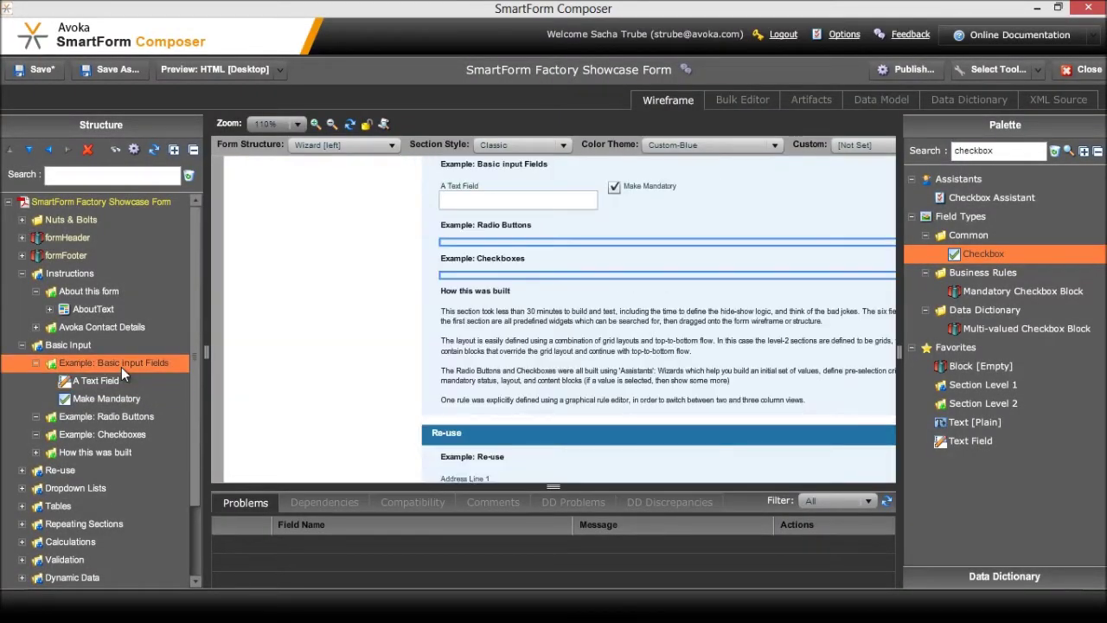
{"action": "left_click", "coordinate": [251, 72]}
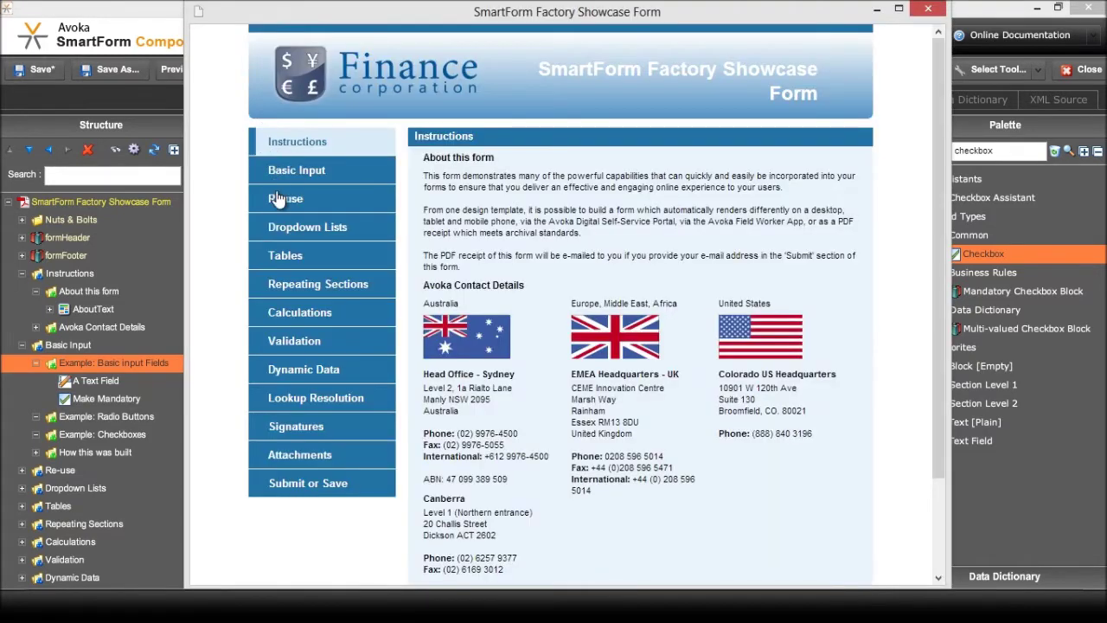
{"action": "left_click", "coordinate": [296, 171]}
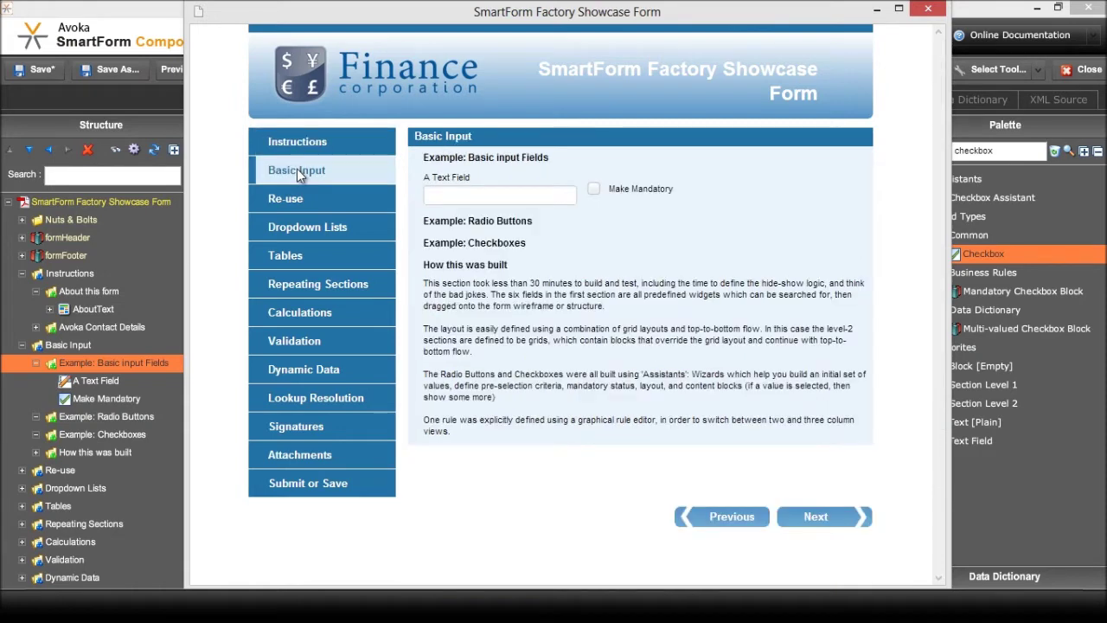
{"action": "left_click", "coordinate": [594, 190]}
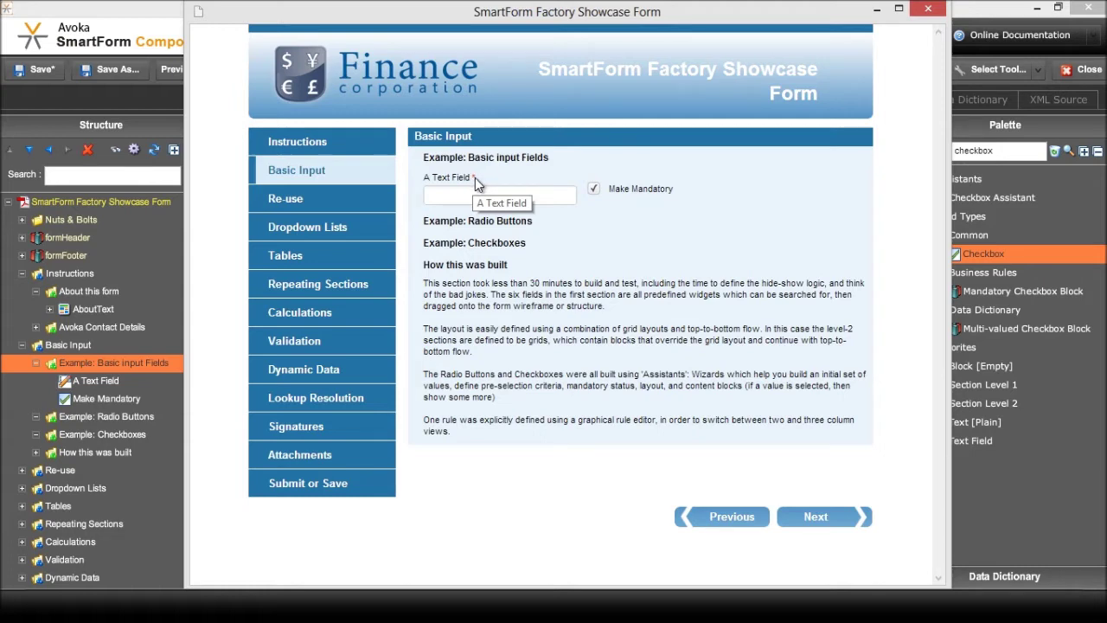
{"action": "left_click", "coordinate": [339, 483]}
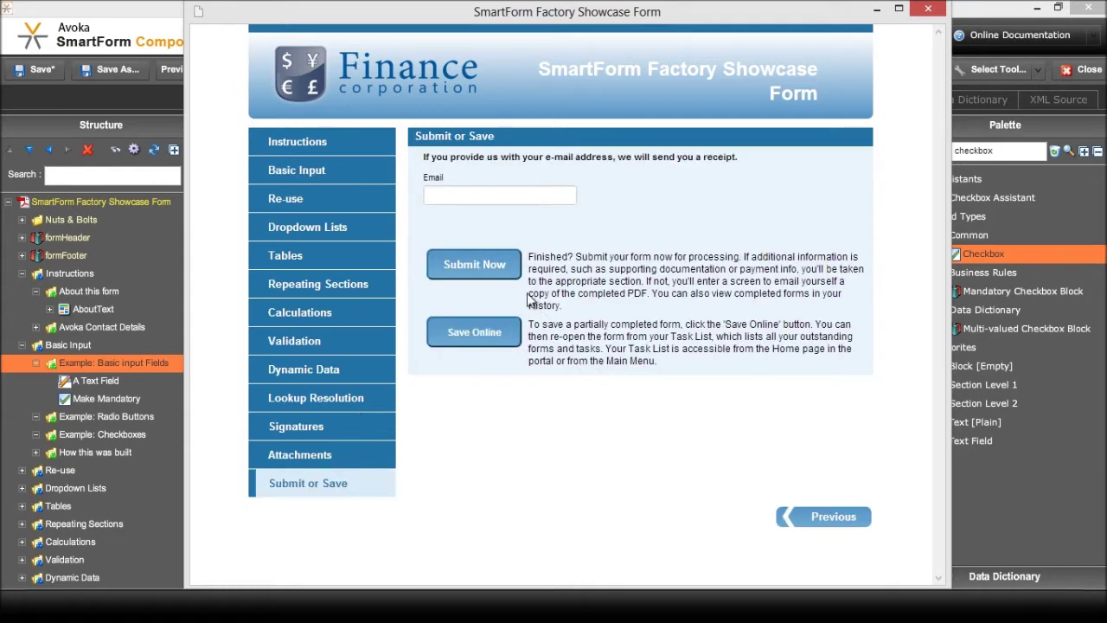
{"action": "left_click", "coordinate": [502, 275]}
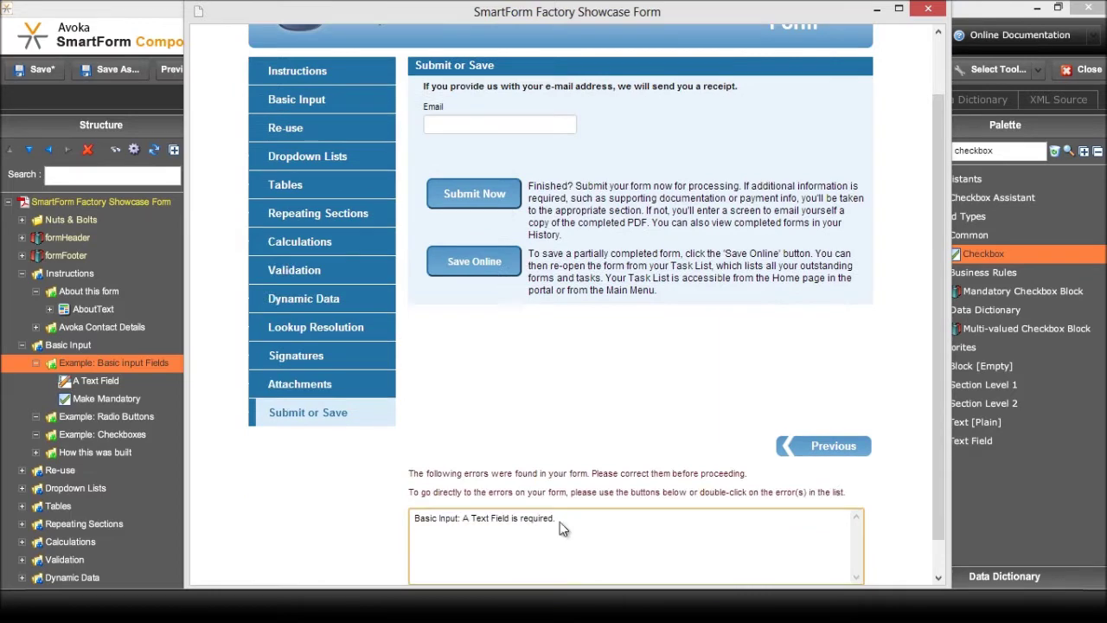
{"action": "left_click", "coordinate": [519, 520]}
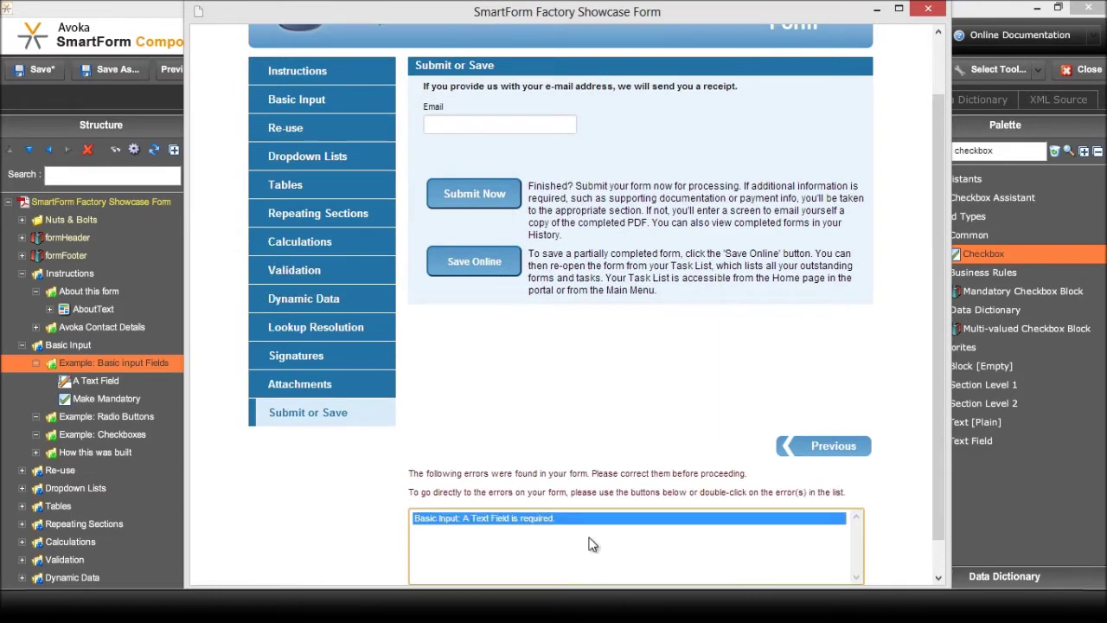
{"action": "double_click", "coordinate": [511, 521]}
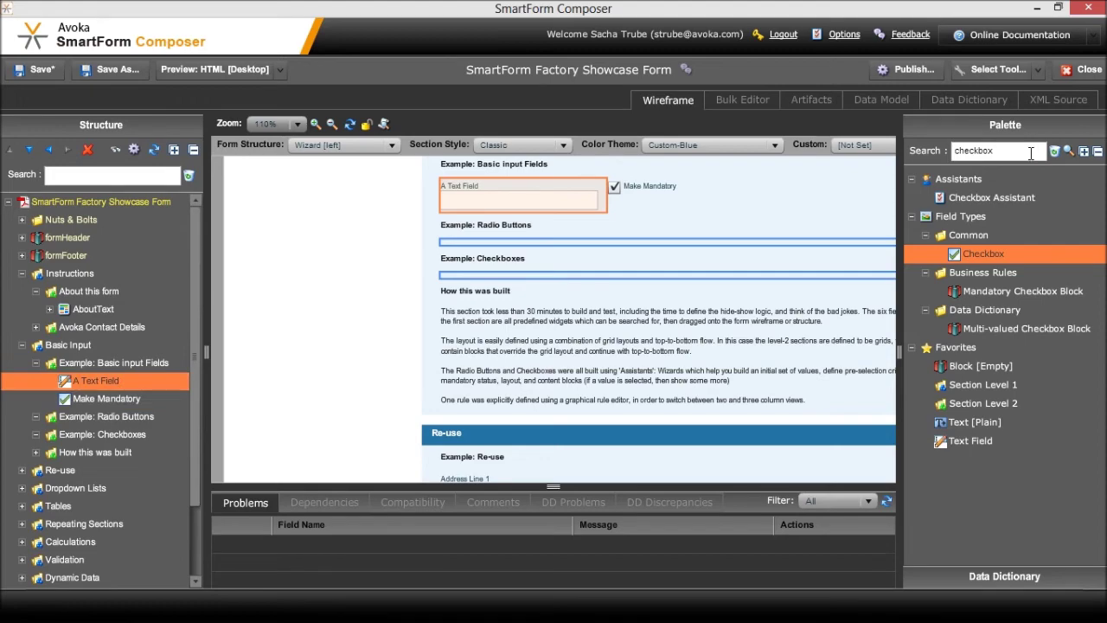
Search 'integer' and drop an Integer Field labelled 'An Integer Field' below A Text Field
{"action": "left_click_drag", "start_coordinate": [1030, 153], "coordinate": [924, 146]}
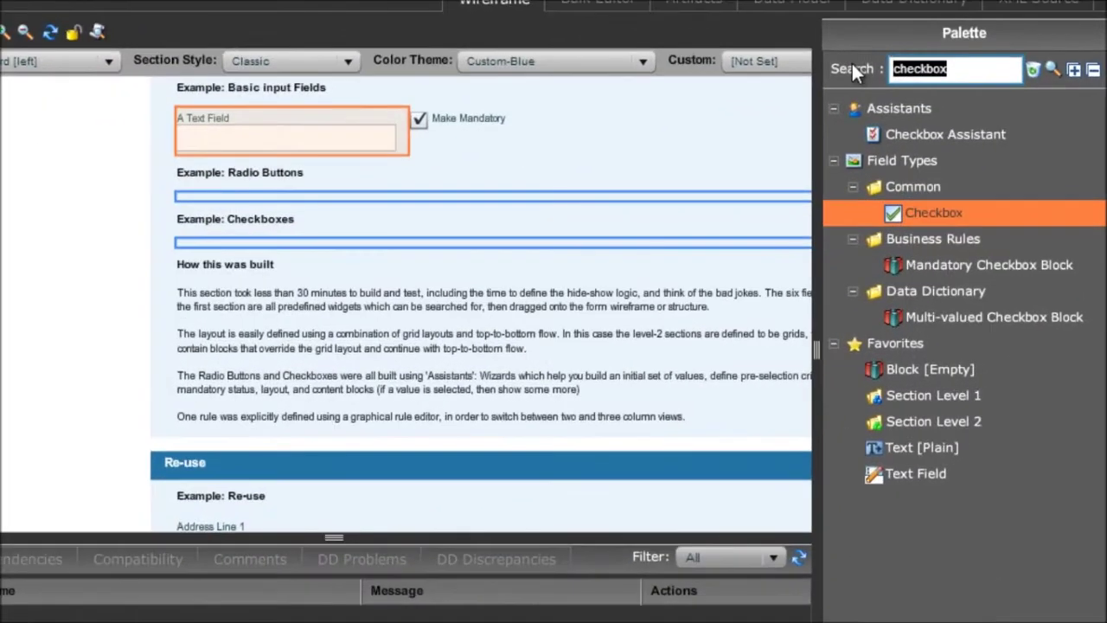
{"action": "type", "text": "integer"}
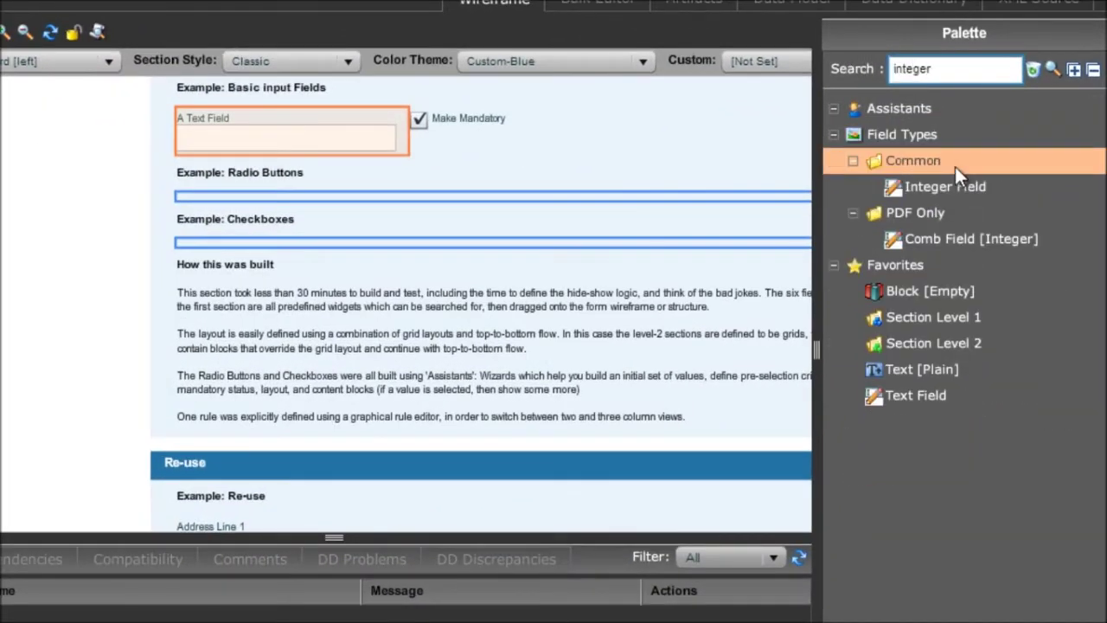
{"action": "left_click_drag", "start_coordinate": [955, 186], "coordinate": [494, 126]}
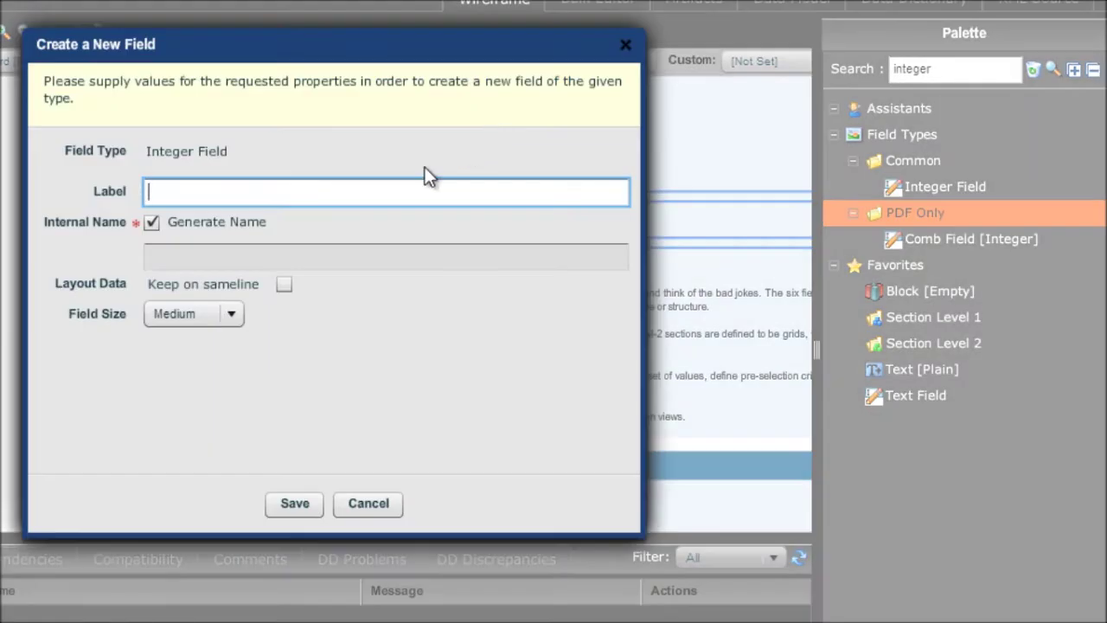
{"action": "type", "text": "An Integer Field"}
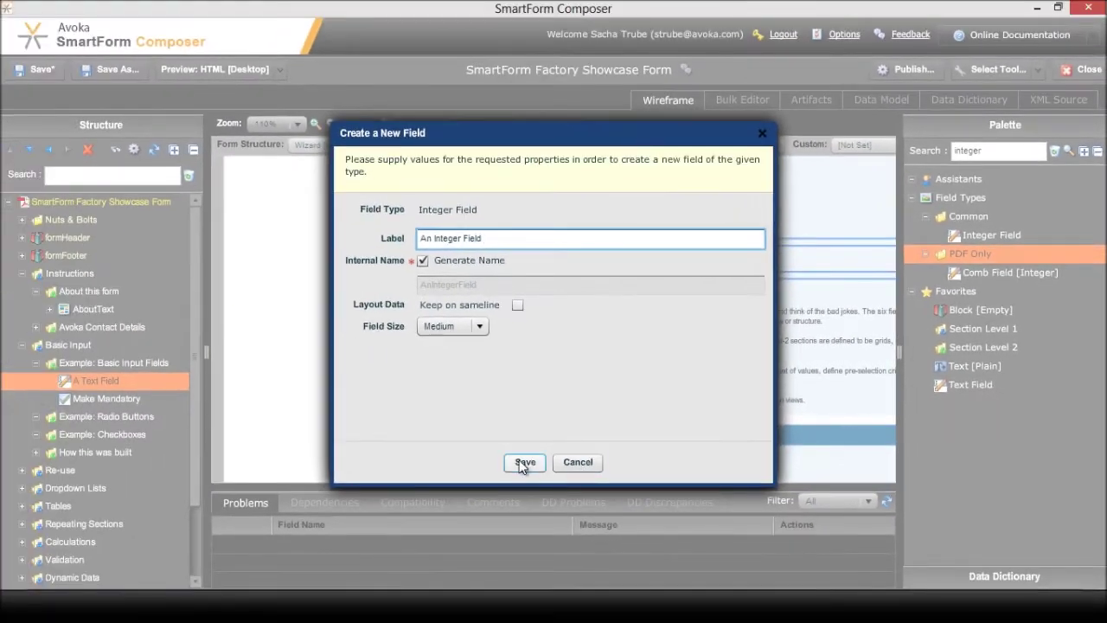
{"action": "left_click", "coordinate": [524, 462]}
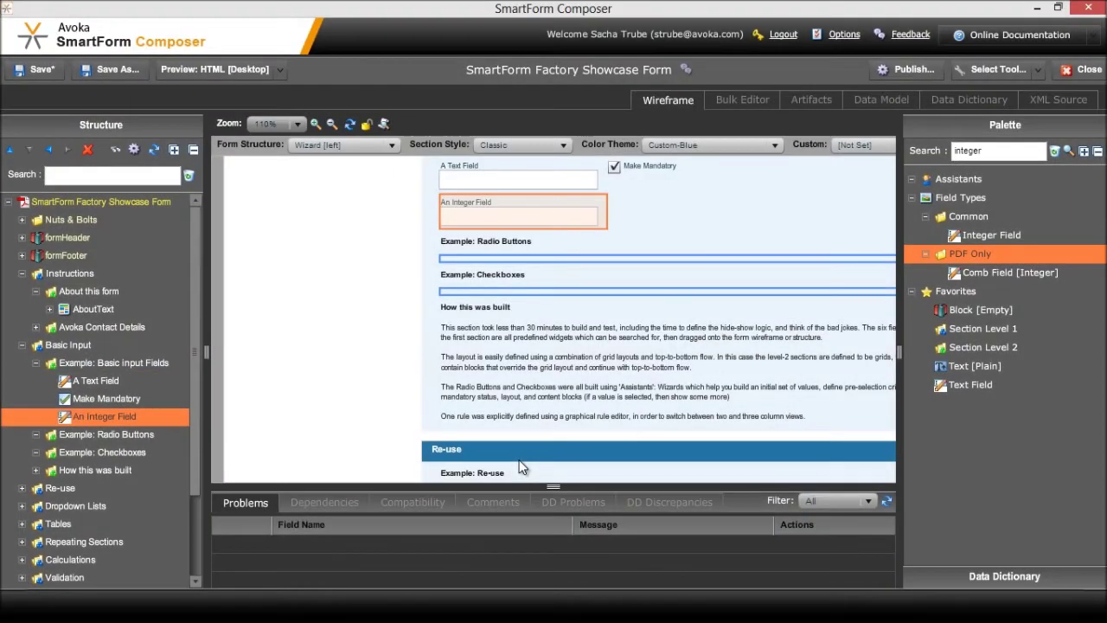
Review the example section's Layout Manager options, cancel, then search the palette for 'email'
{"action": "double_click", "coordinate": [99, 364]}
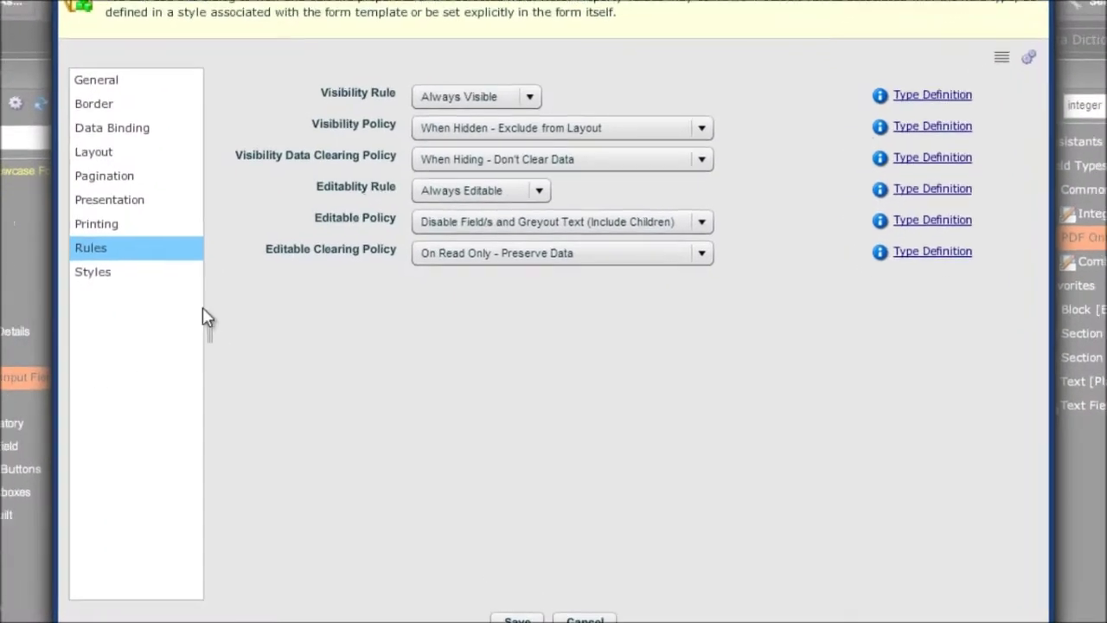
{"action": "left_click", "coordinate": [134, 153]}
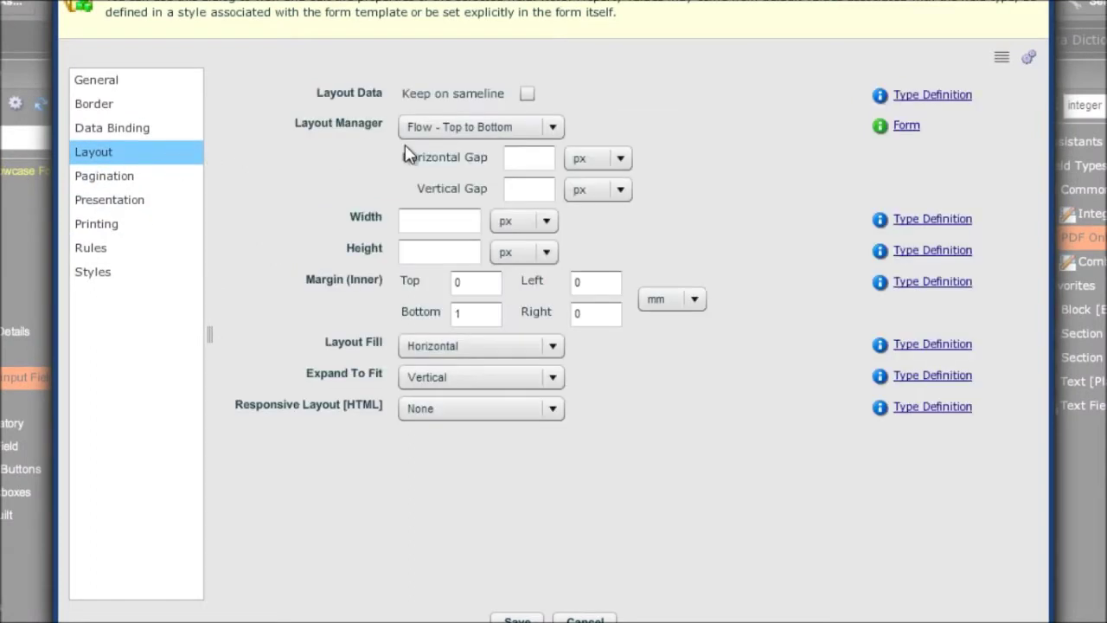
{"action": "left_click", "coordinate": [553, 126]}
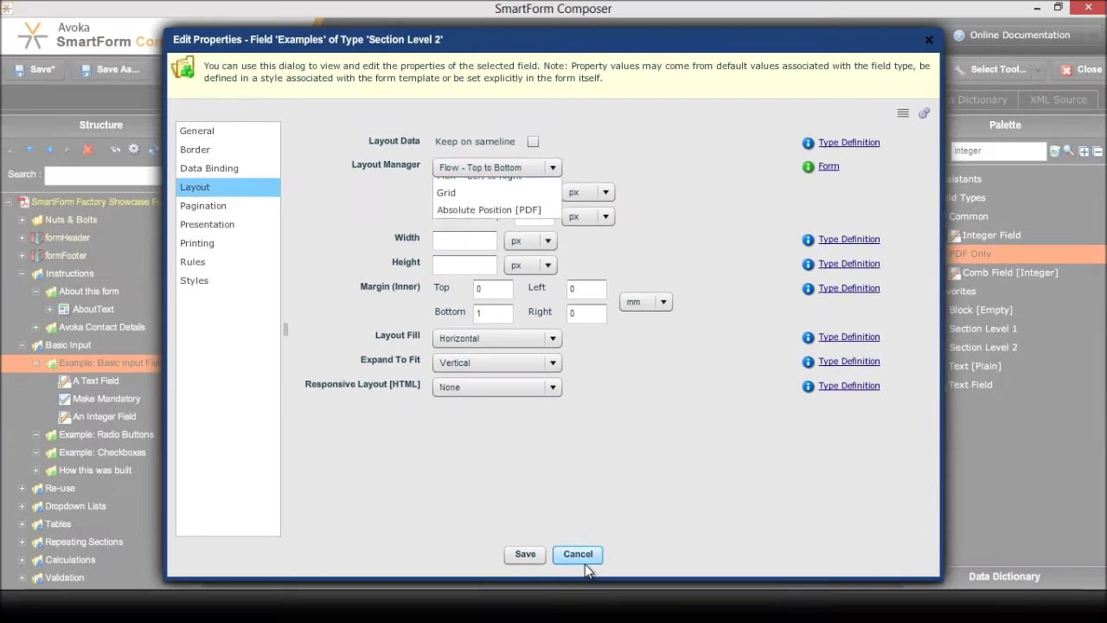
{"action": "left_click", "coordinate": [584, 619]}
{"action": "triple_click", "coordinate": [939, 153]}
{"action": "type", "text": "email"}
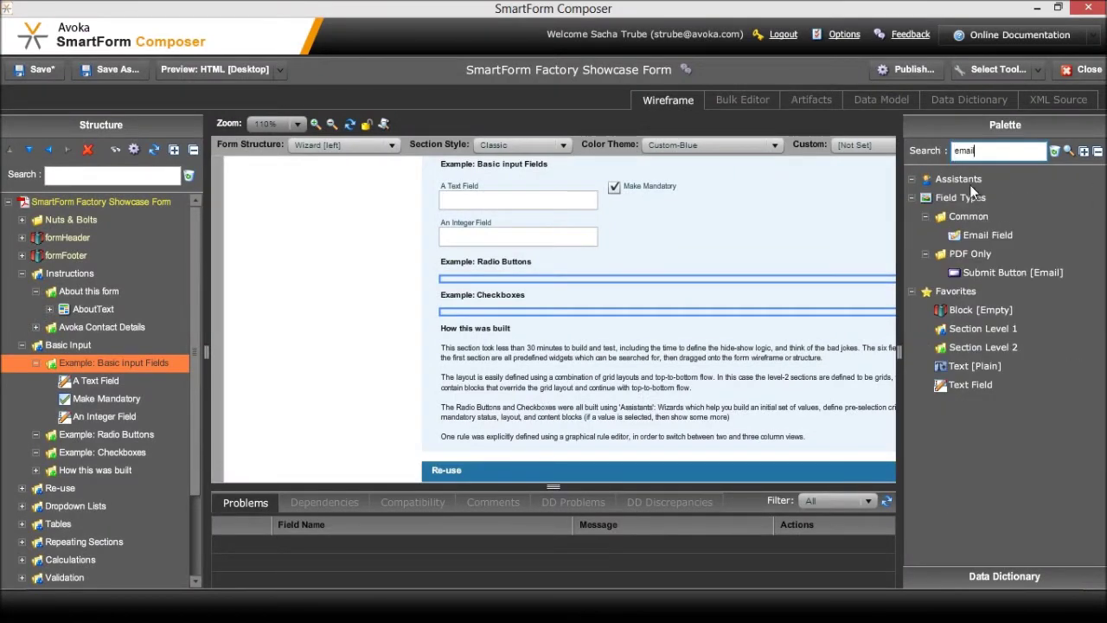
Add an Email Field labelled 'Email' to the Basic Input Fields example
{"action": "left_click", "coordinate": [980, 233]}
{"action": "left_click_drag", "start_coordinate": [980, 234], "coordinate": [114, 364]}
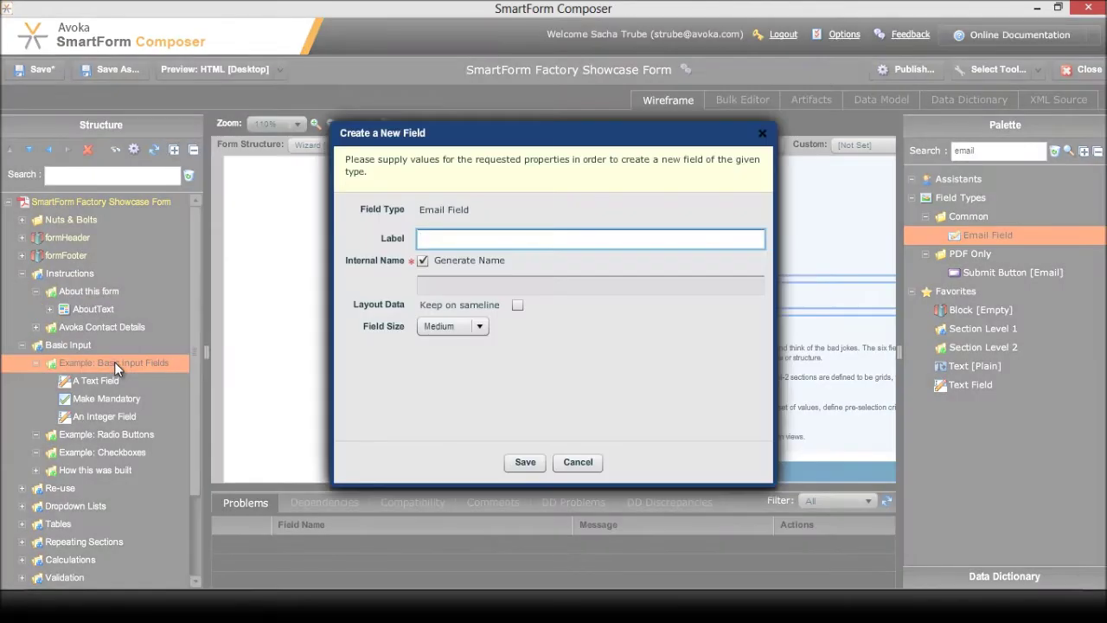
{"action": "type", "text": "Email"}
{"action": "key", "text": "Return"}
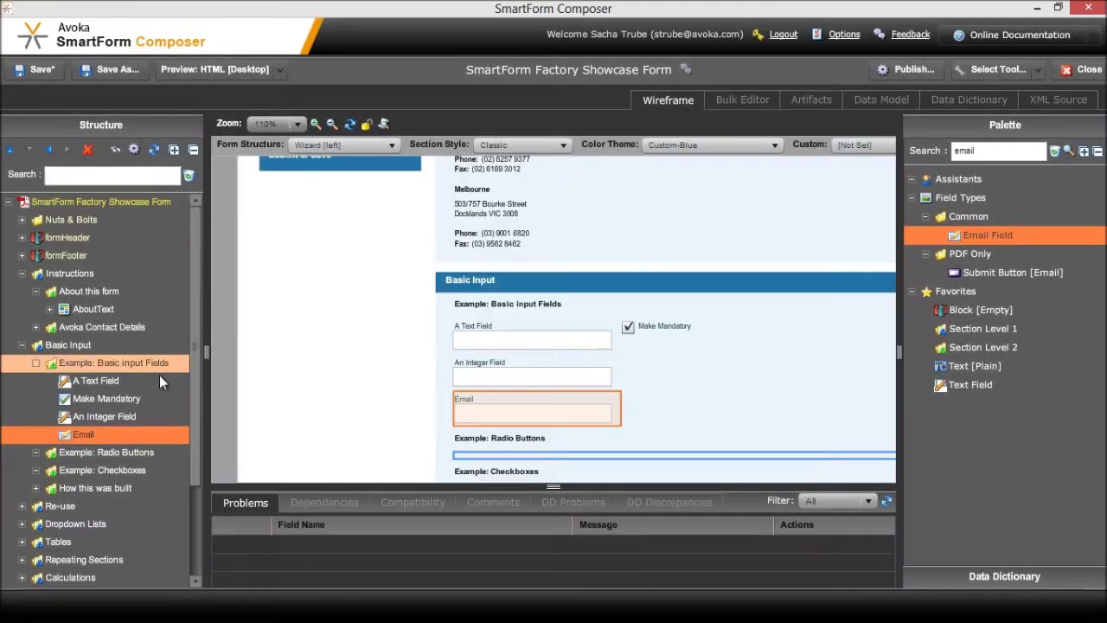
Search 'date' and add a Date Field labelled 'Date Field'
{"action": "left_click", "coordinate": [996, 150]}
{"action": "double_click", "coordinate": [996, 150]}
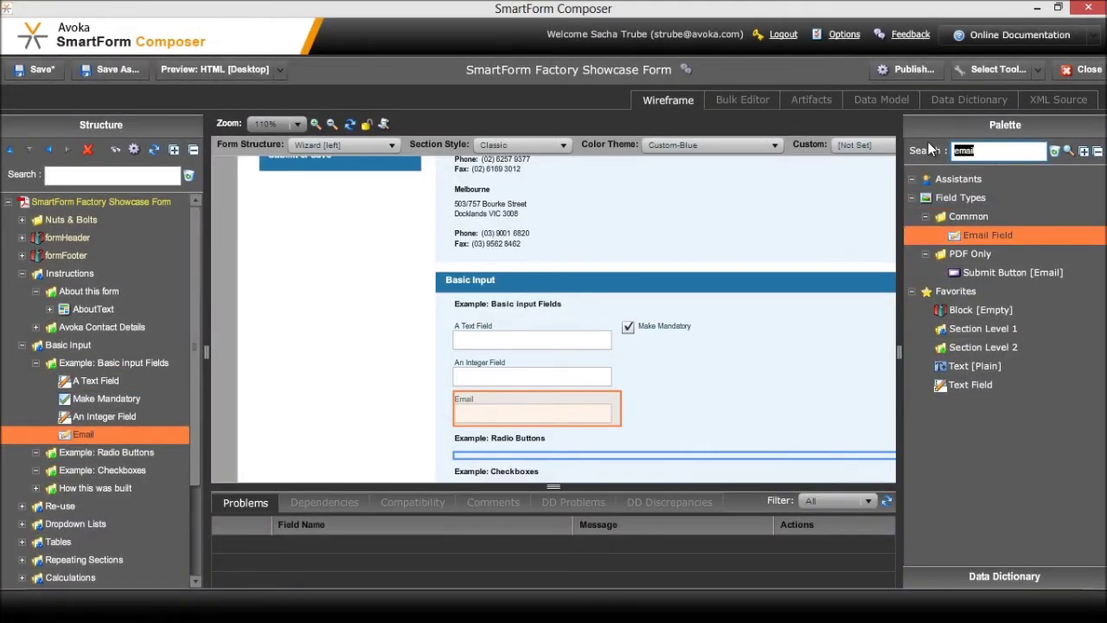
{"action": "type", "text": "date"}
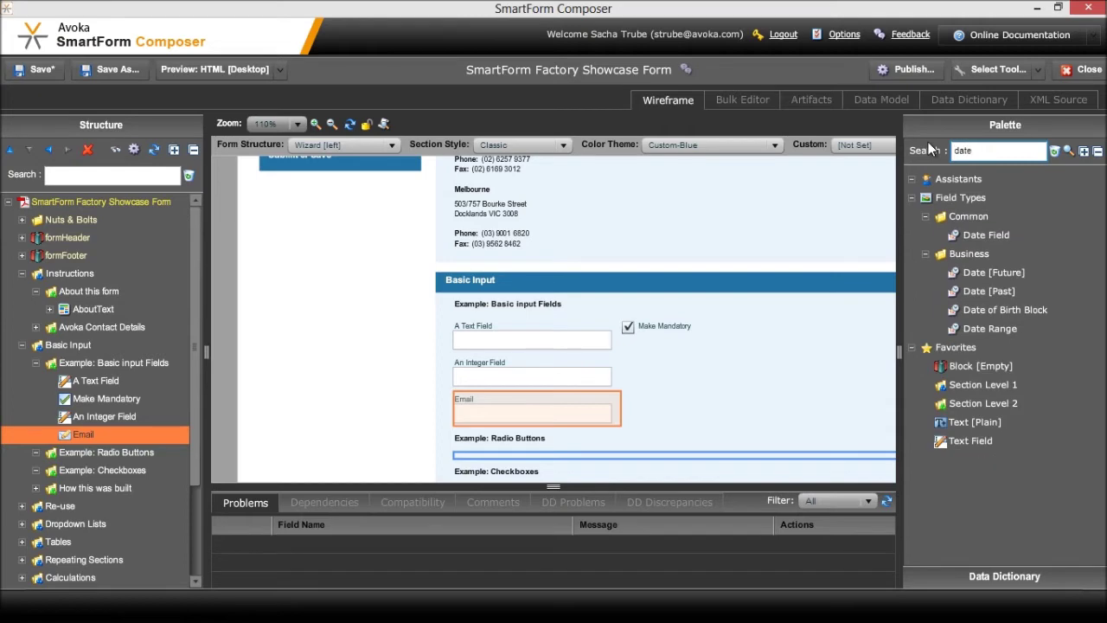
{"action": "double_click", "coordinate": [1002, 237]}
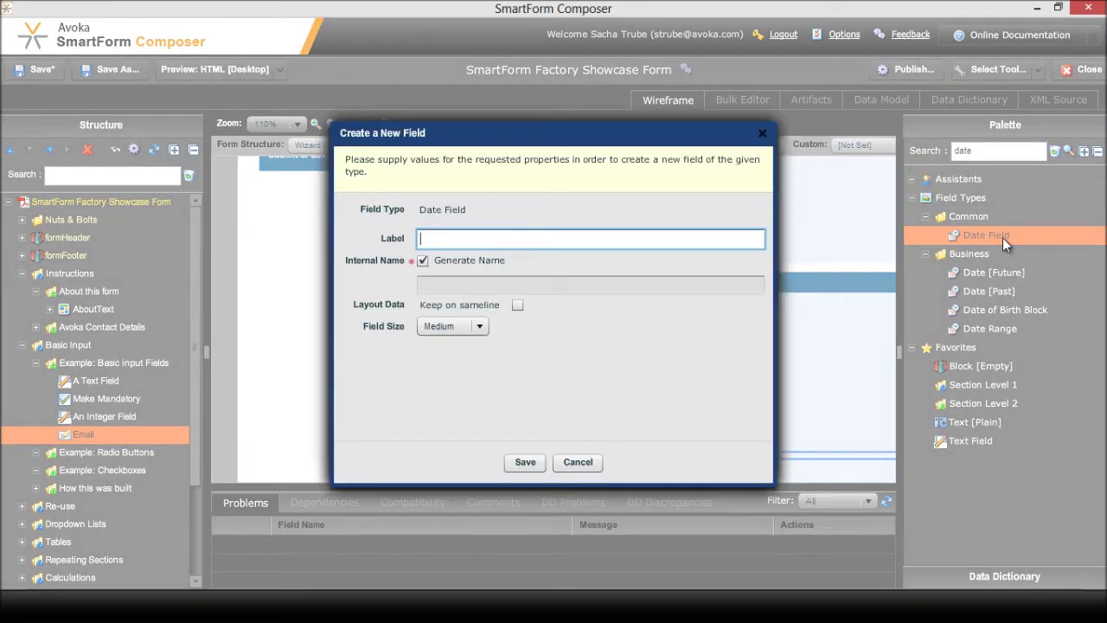
{"action": "type", "text": "Date Field"}
{"action": "key", "text": "Return"}
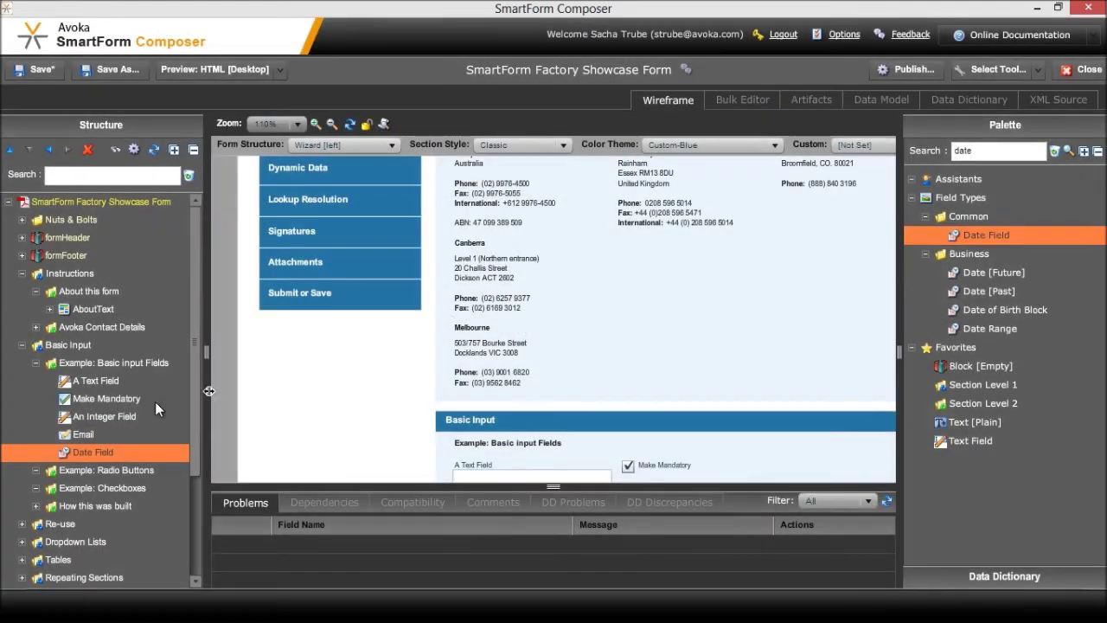
{"action": "left_click", "coordinate": [58, 415]}
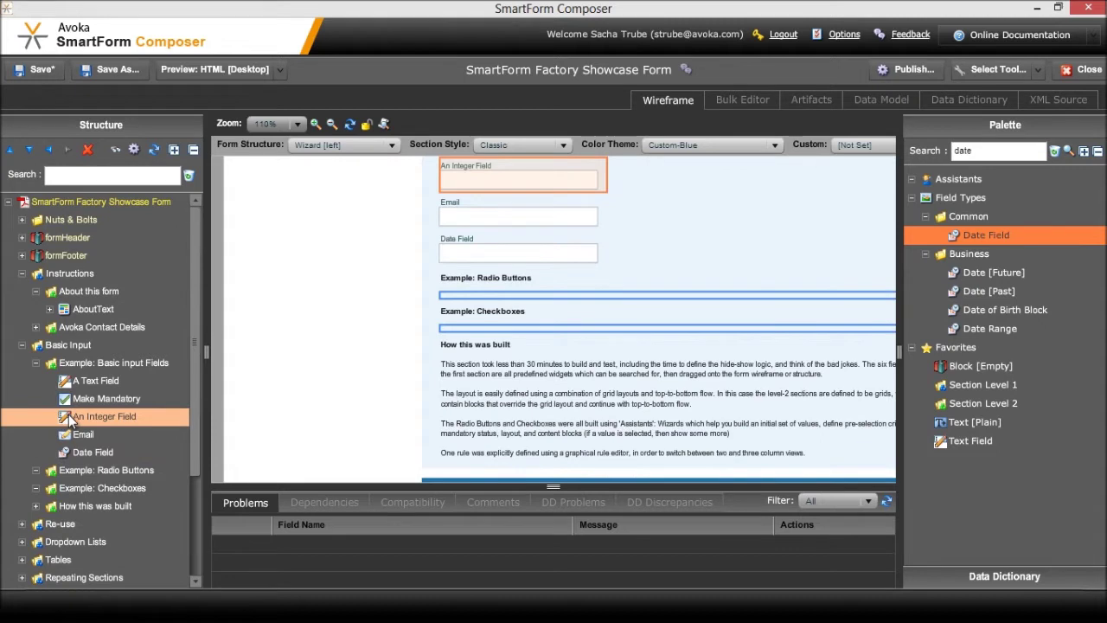
Wrap An Integer Field, Email and Date Field in a new block named layout_grid
{"action": "right_click", "coordinate": [84, 421]}
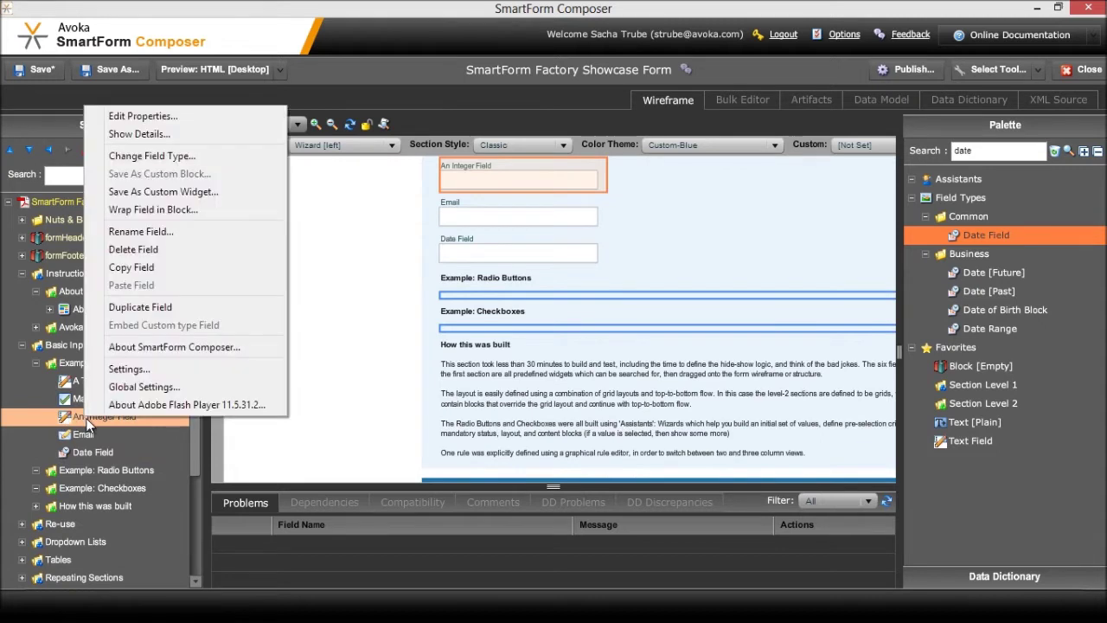
{"action": "left_click", "coordinate": [178, 211]}
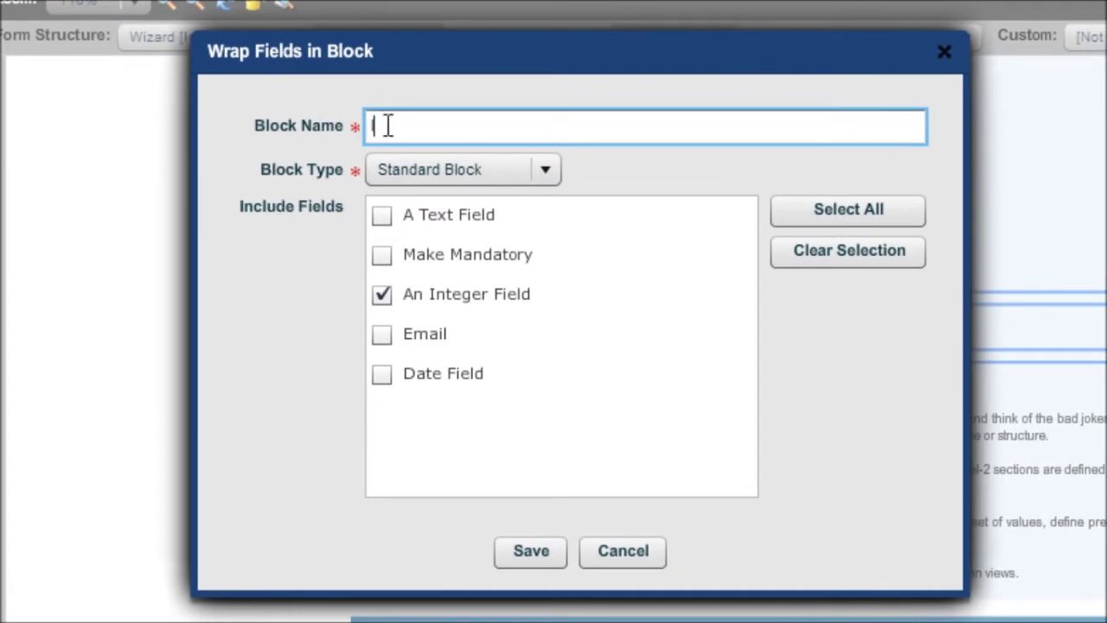
{"action": "type", "text": "layout_grid"}
{"action": "left_click", "coordinate": [416, 126]}
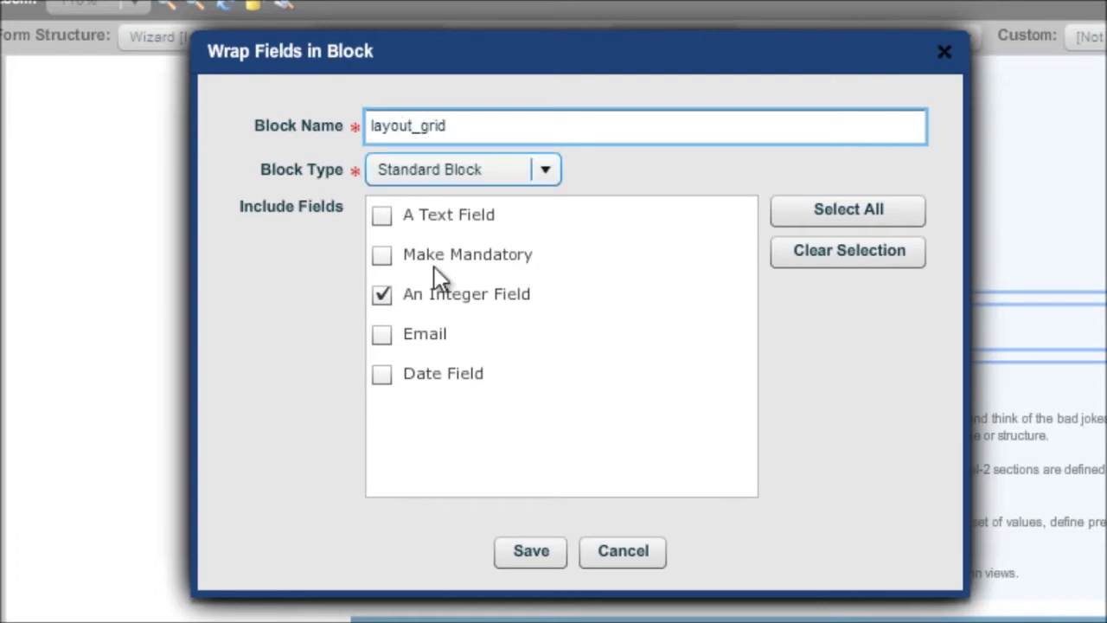
{"action": "left_click", "coordinate": [381, 335]}
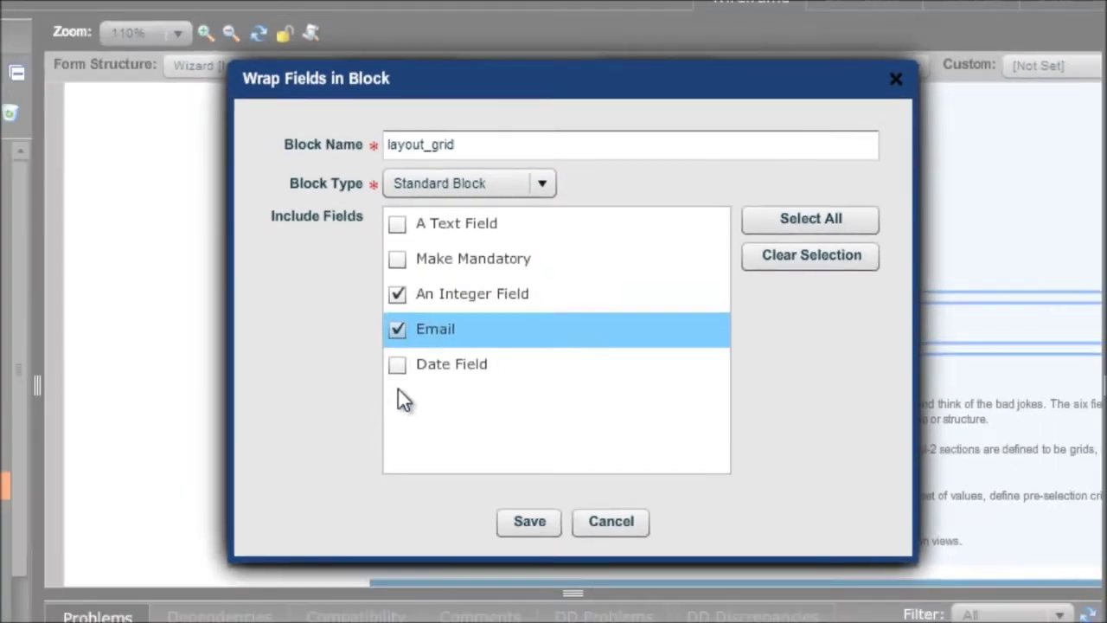
{"action": "left_click", "coordinate": [397, 364]}
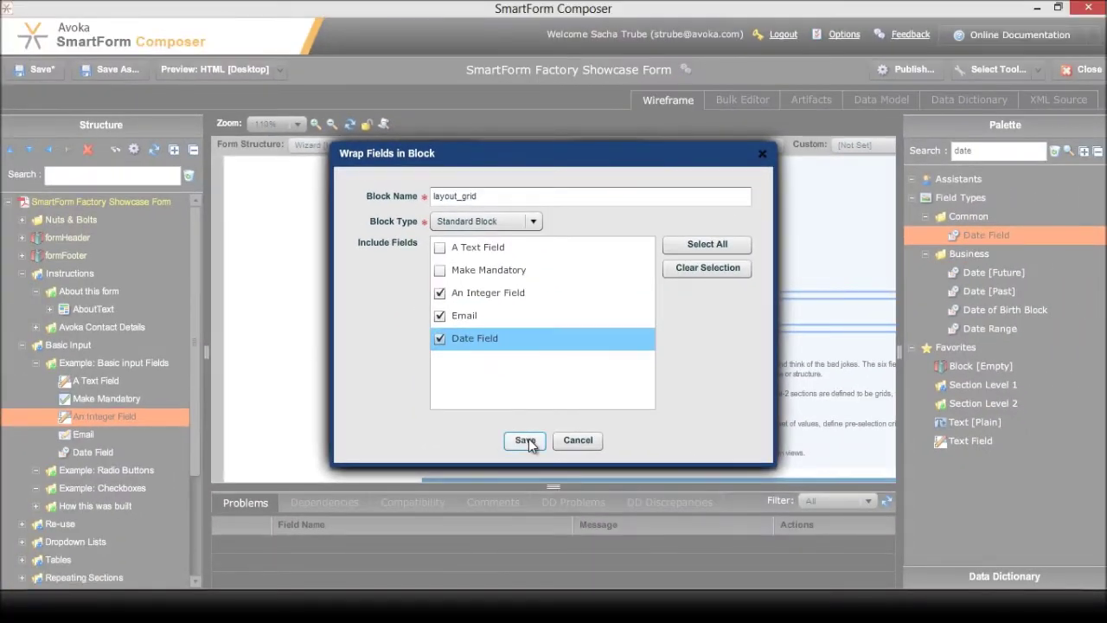
{"action": "left_click", "coordinate": [525, 441]}
{"action": "left_click", "coordinate": [49, 416]}
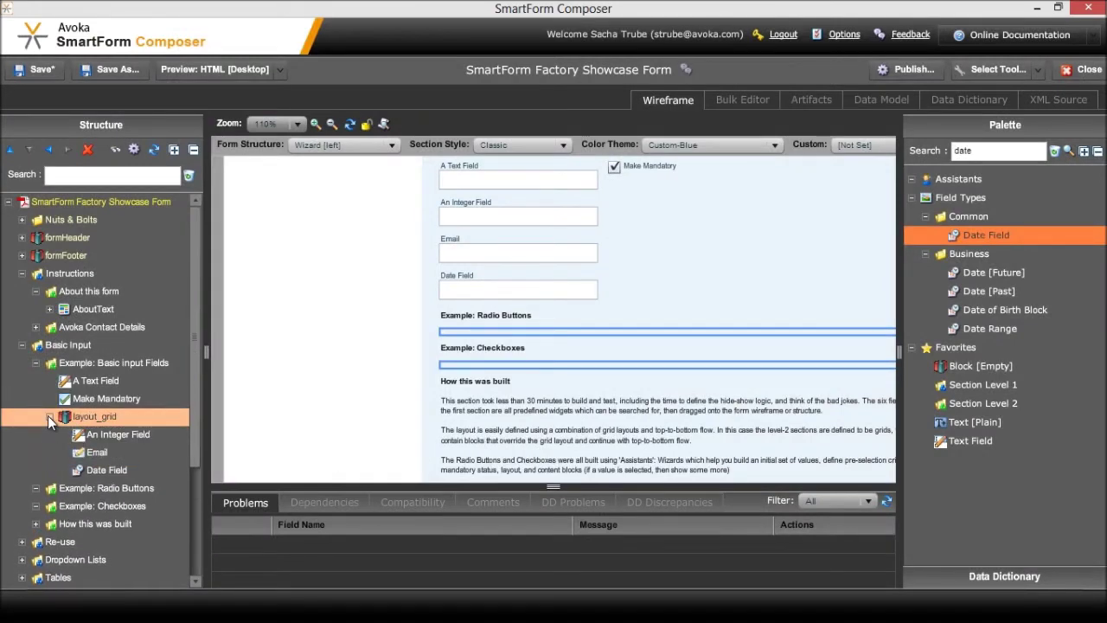
Set the layout_grid block to a Grid layout manager with 3 columns and save it
{"action": "double_click", "coordinate": [82, 417]}
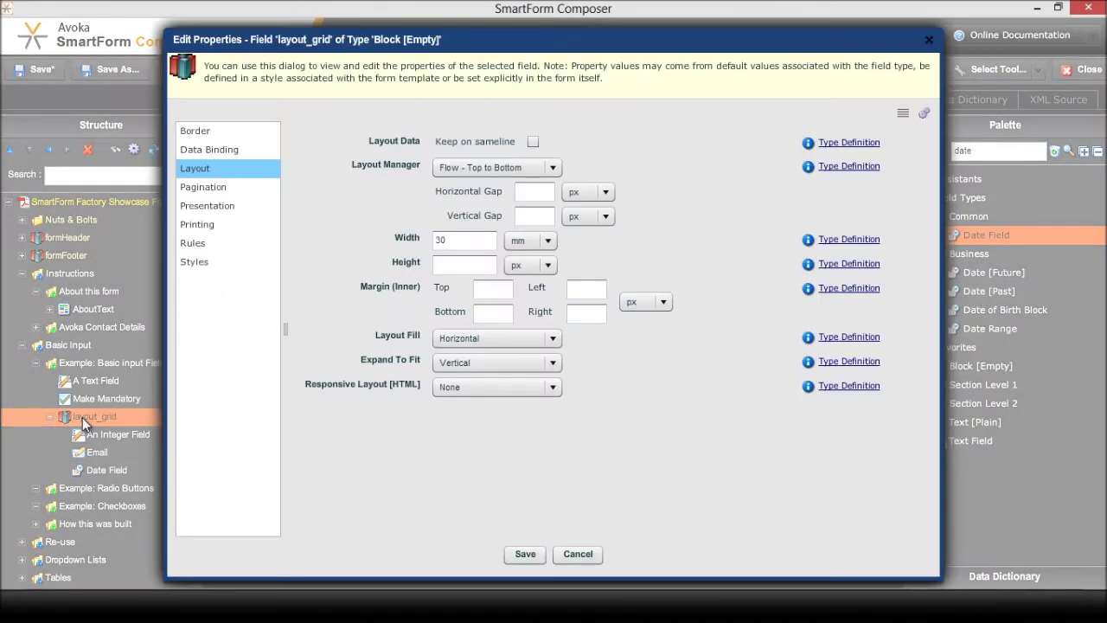
{"action": "left_click", "coordinate": [493, 167]}
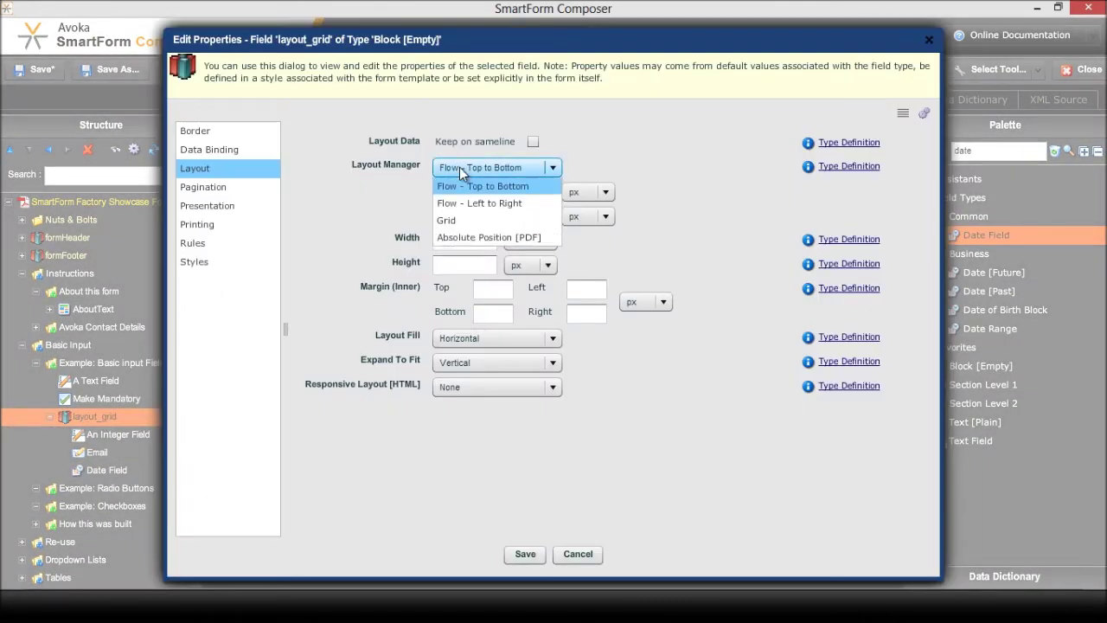
{"action": "left_click", "coordinate": [448, 222]}
{"action": "double_click", "coordinate": [545, 191]}
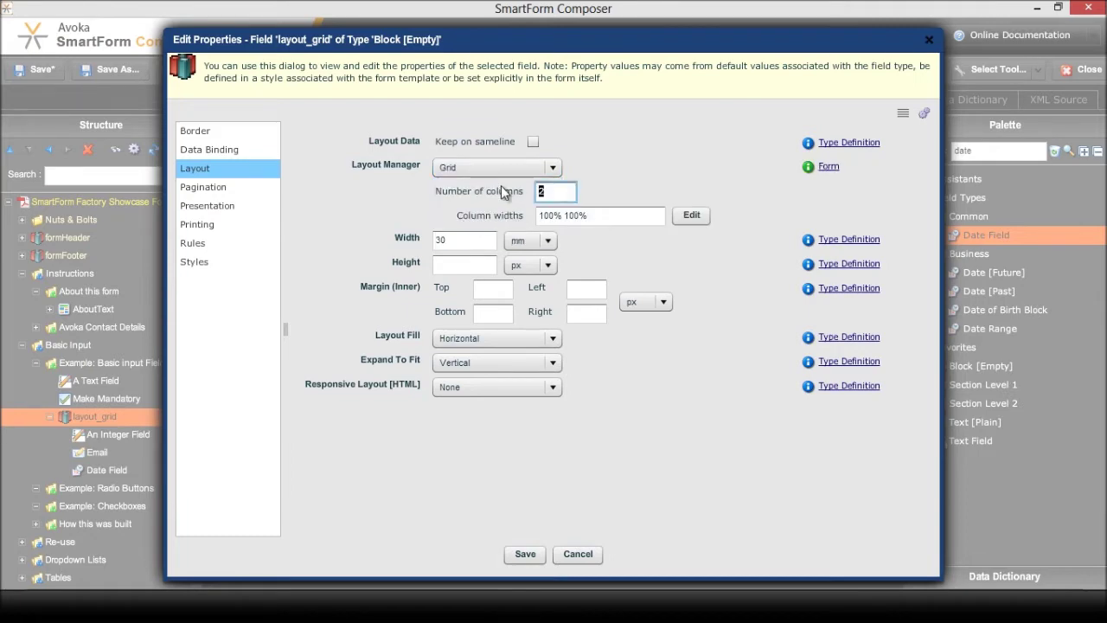
{"action": "type", "text": "3"}
{"action": "left_click", "coordinate": [530, 557]}
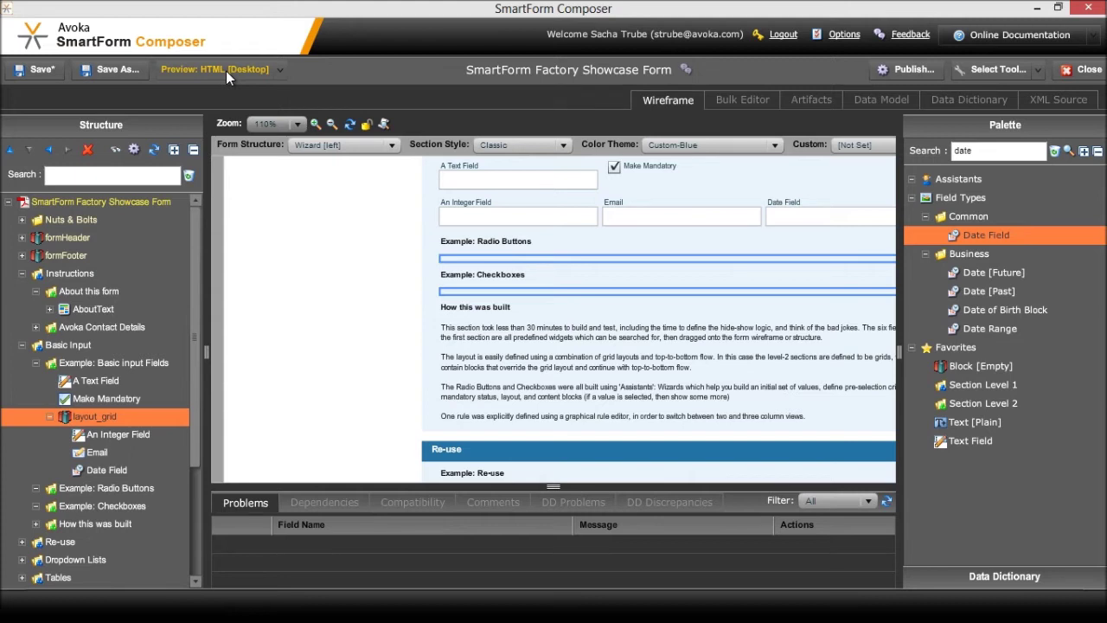
{"action": "left_click", "coordinate": [225, 71]}
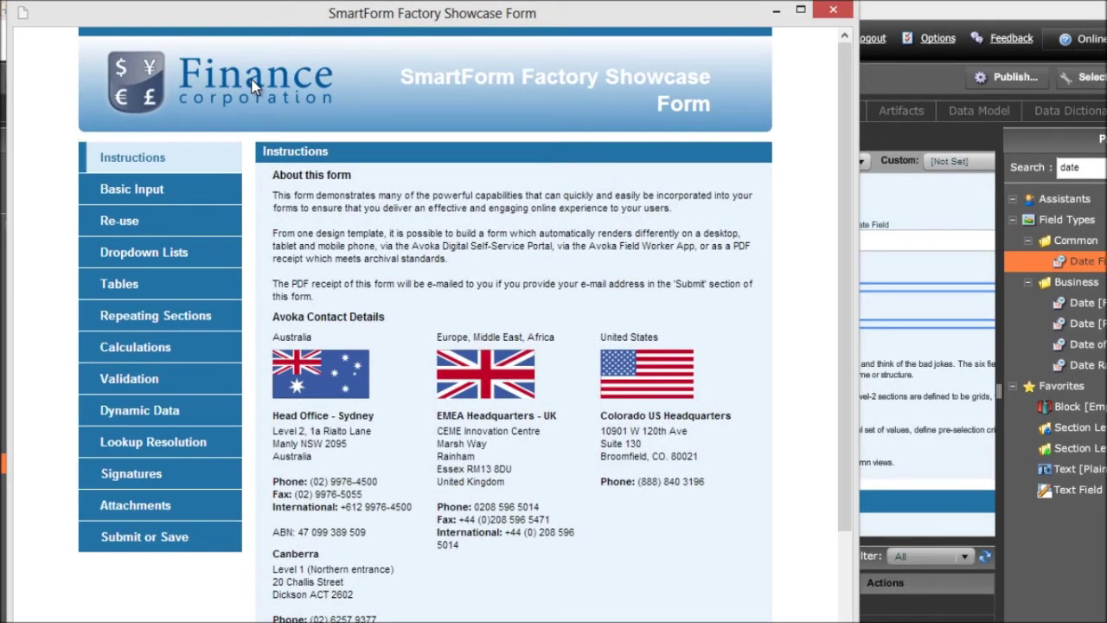
{"action": "left_click", "coordinate": [162, 190]}
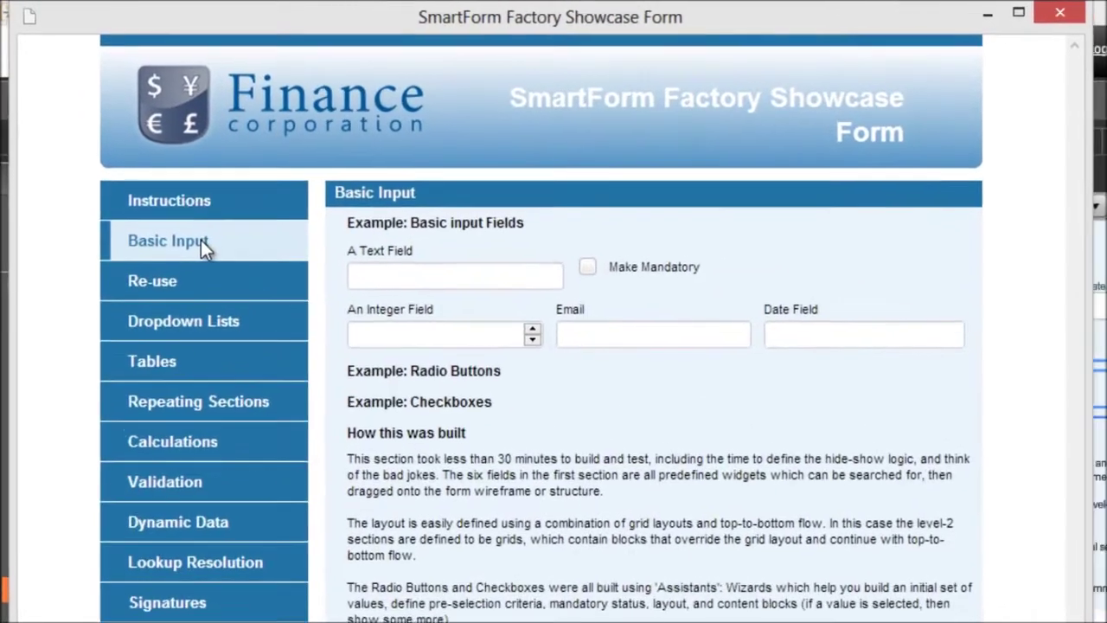
{"action": "left_click", "coordinate": [393, 333]}
{"action": "left_click", "coordinate": [727, 343]}
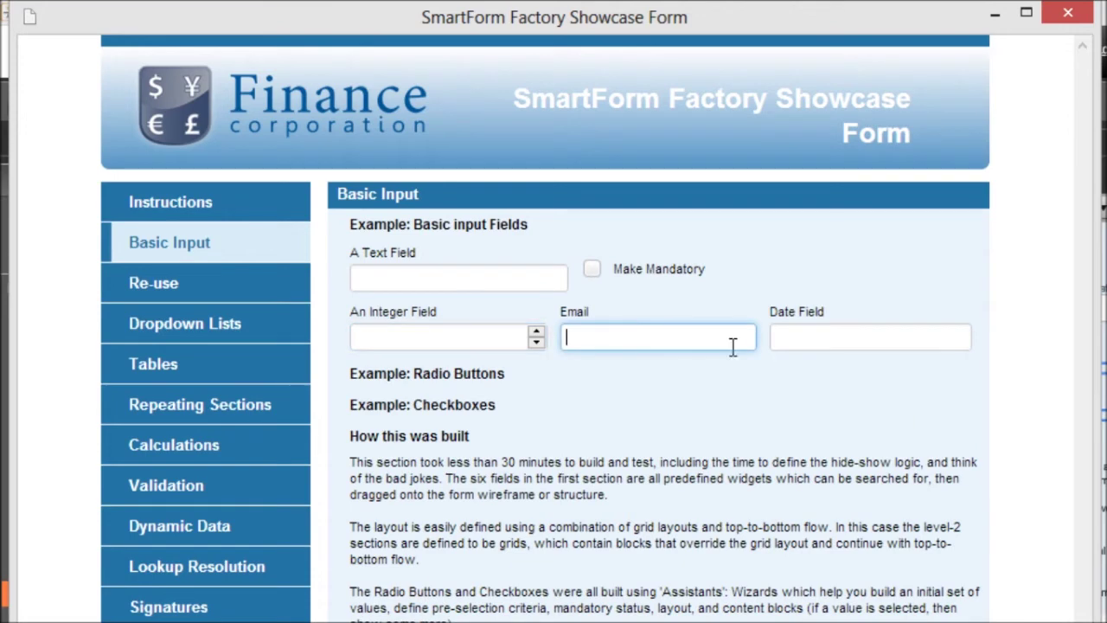
{"action": "key", "text": "Tab"}
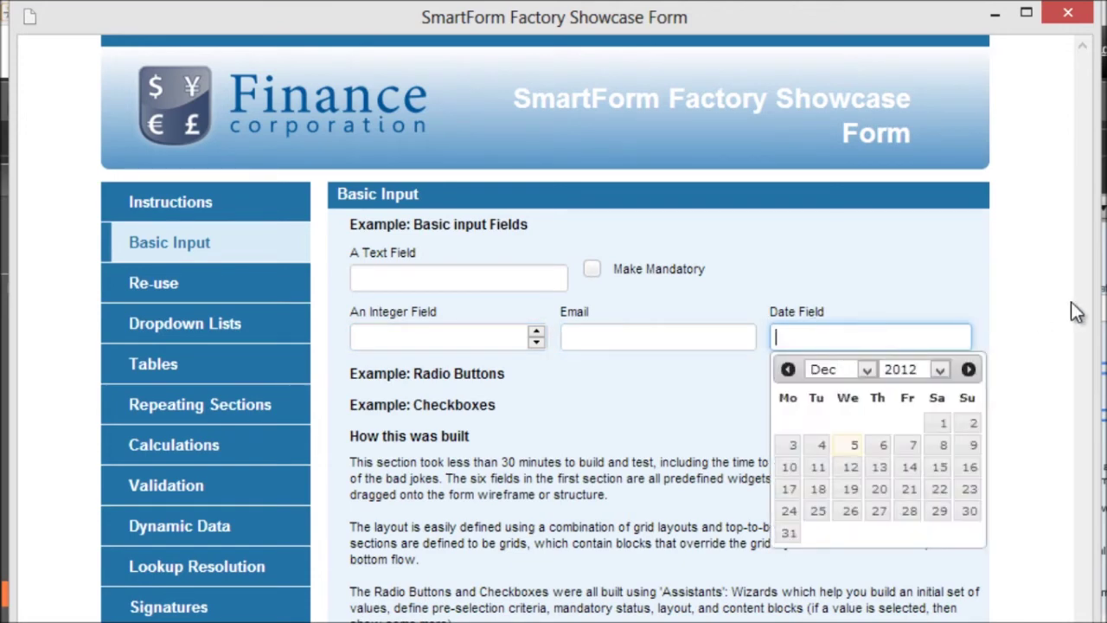
{"action": "left_click", "coordinate": [881, 487]}
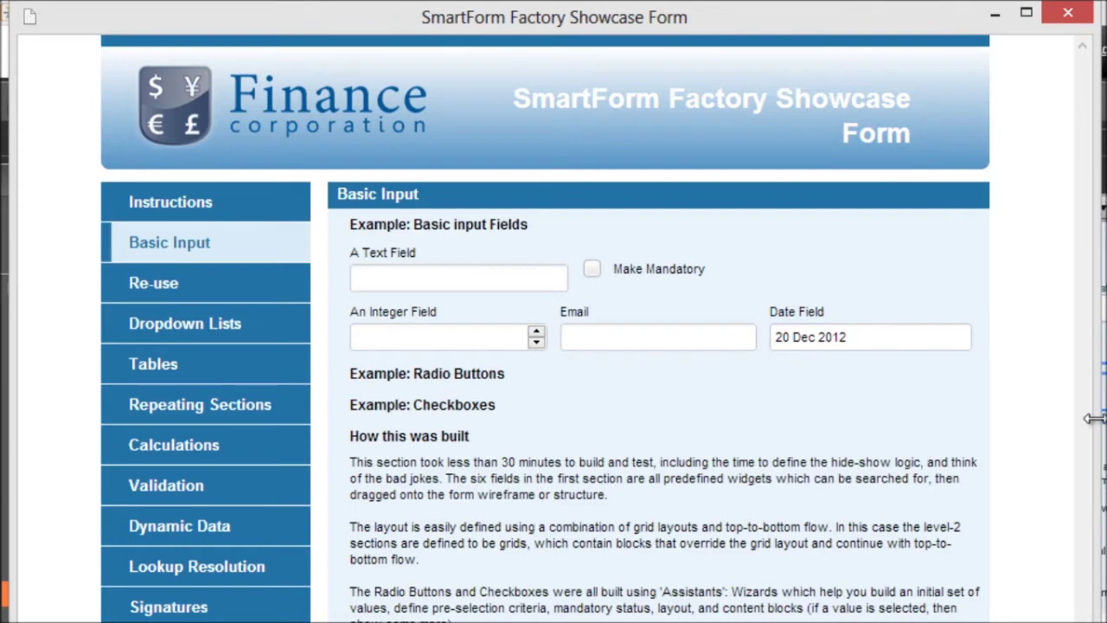
{"action": "left_click_drag", "start_coordinate": [1093, 417], "coordinate": [792, 265]}
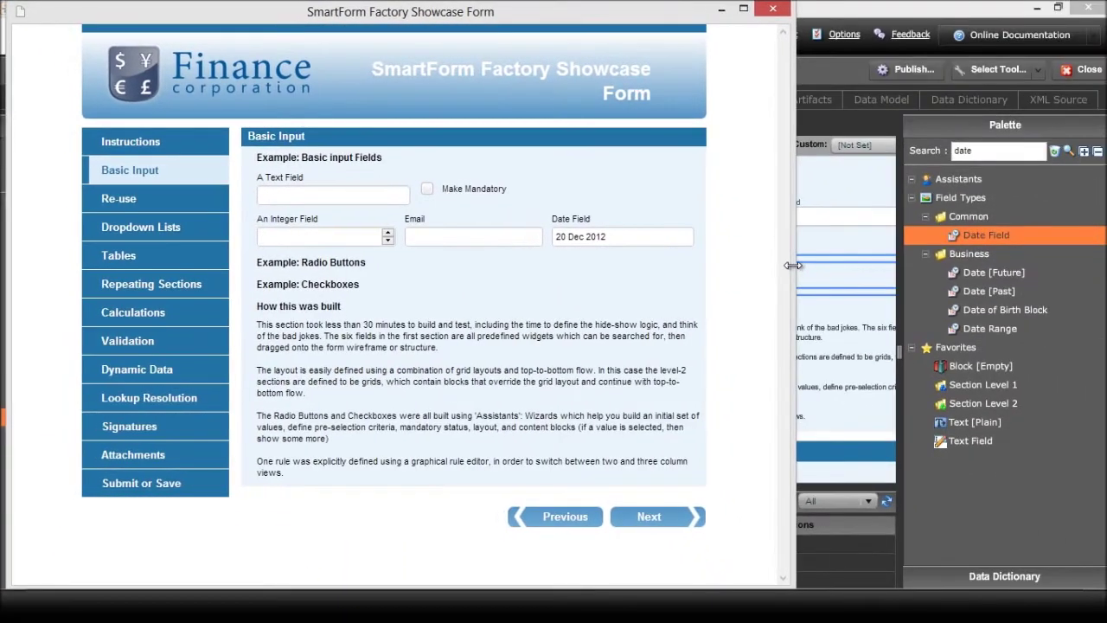
{"action": "left_click", "coordinate": [772, 9]}
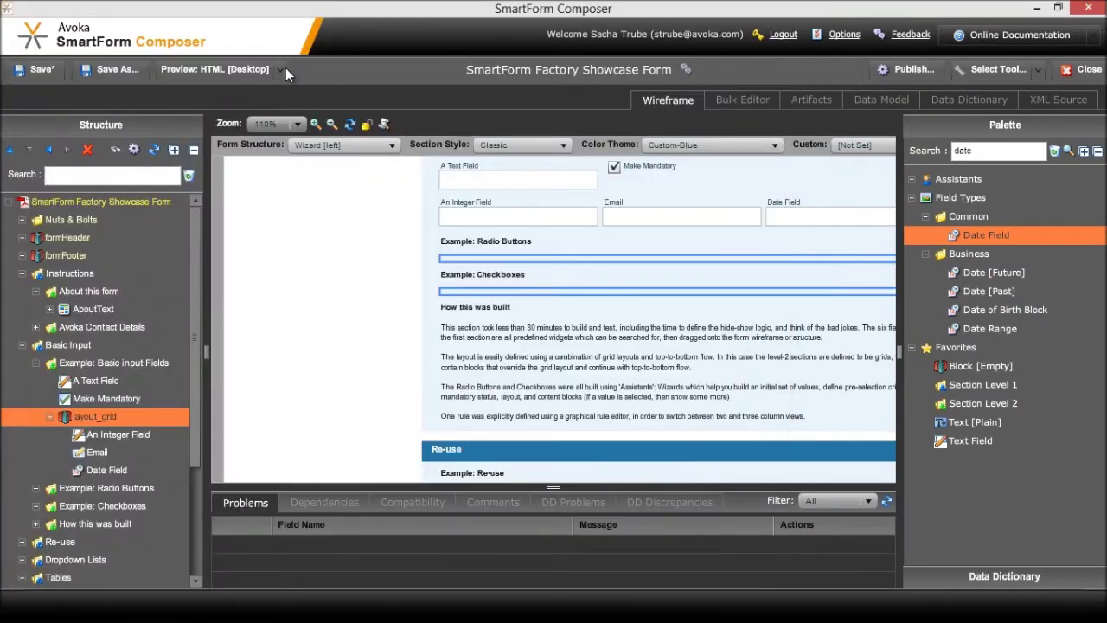
{"action": "left_click", "coordinate": [282, 68]}
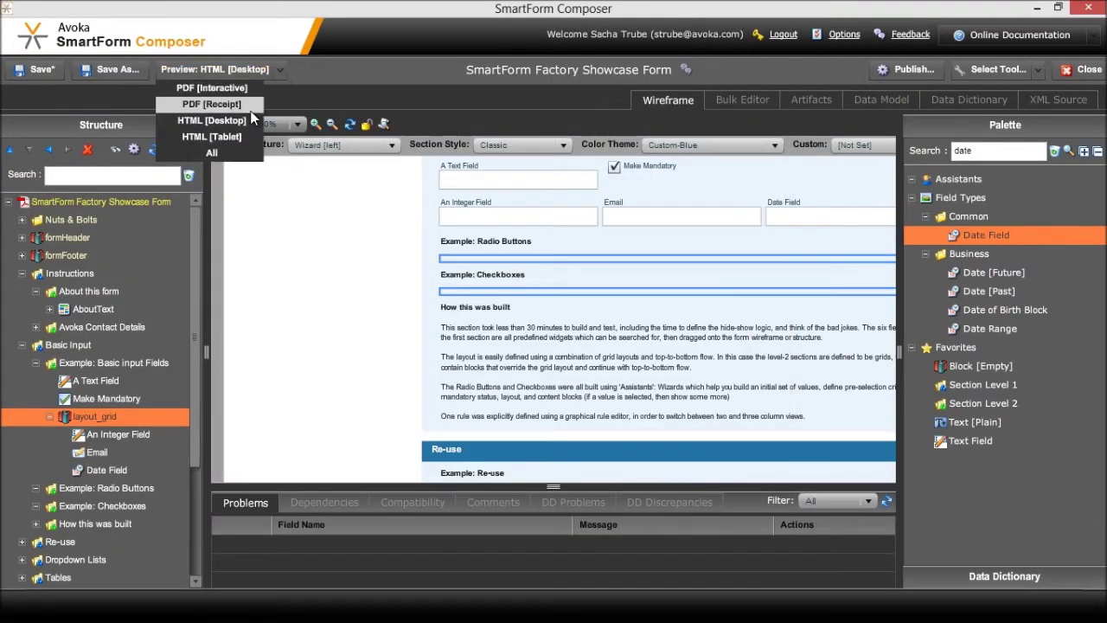
Preview the Basic Input page as tablet HTML, narrowing the window to about phone width
{"action": "left_click", "coordinate": [231, 136]}
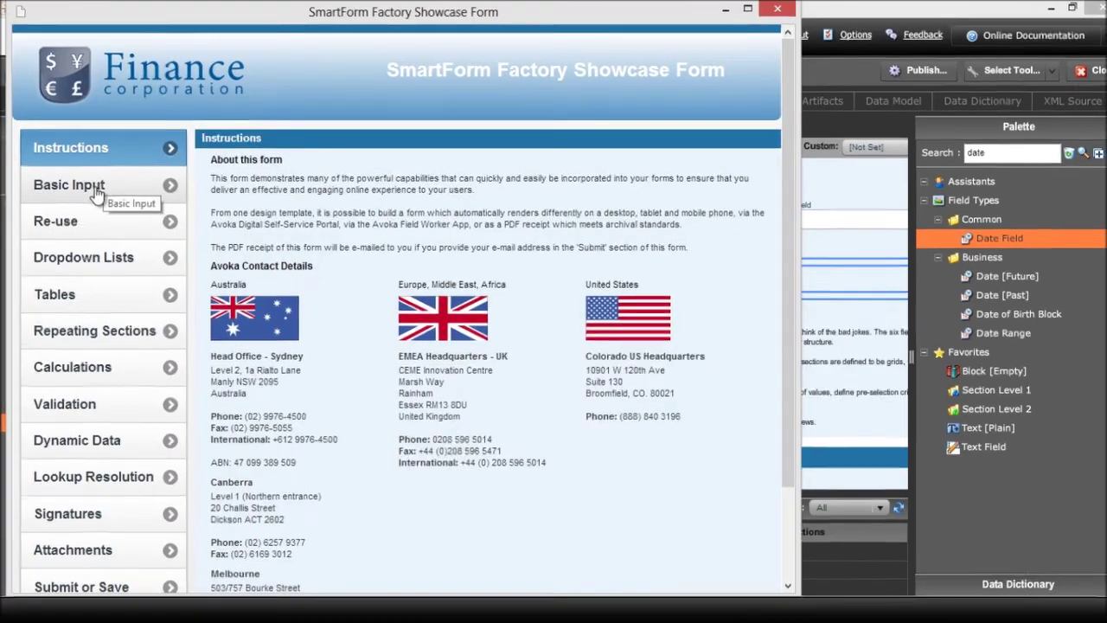
{"action": "left_click", "coordinate": [96, 187]}
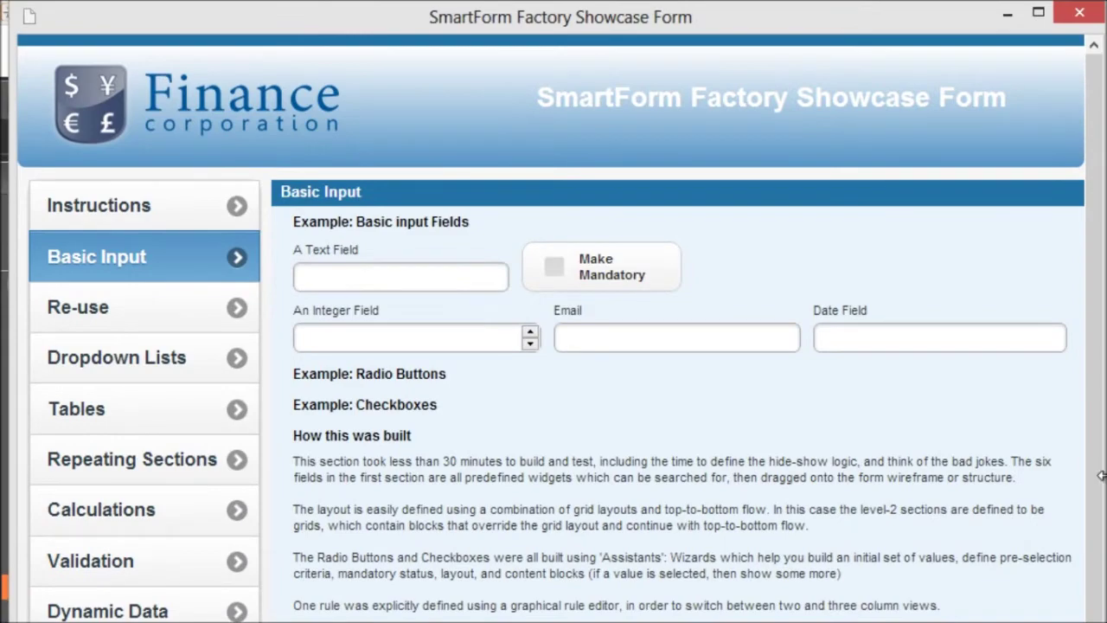
{"action": "left_click_drag", "start_coordinate": [1100, 475], "coordinate": [1106, 454]}
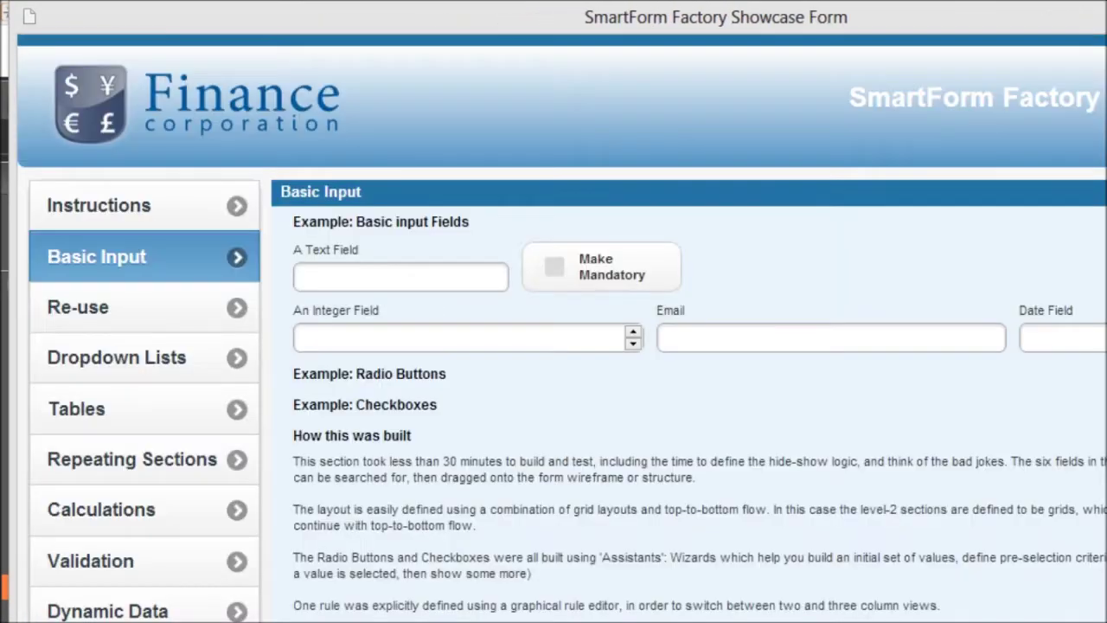
{"action": "left_click_drag", "start_coordinate": [1106, 457], "coordinate": [433, 383]}
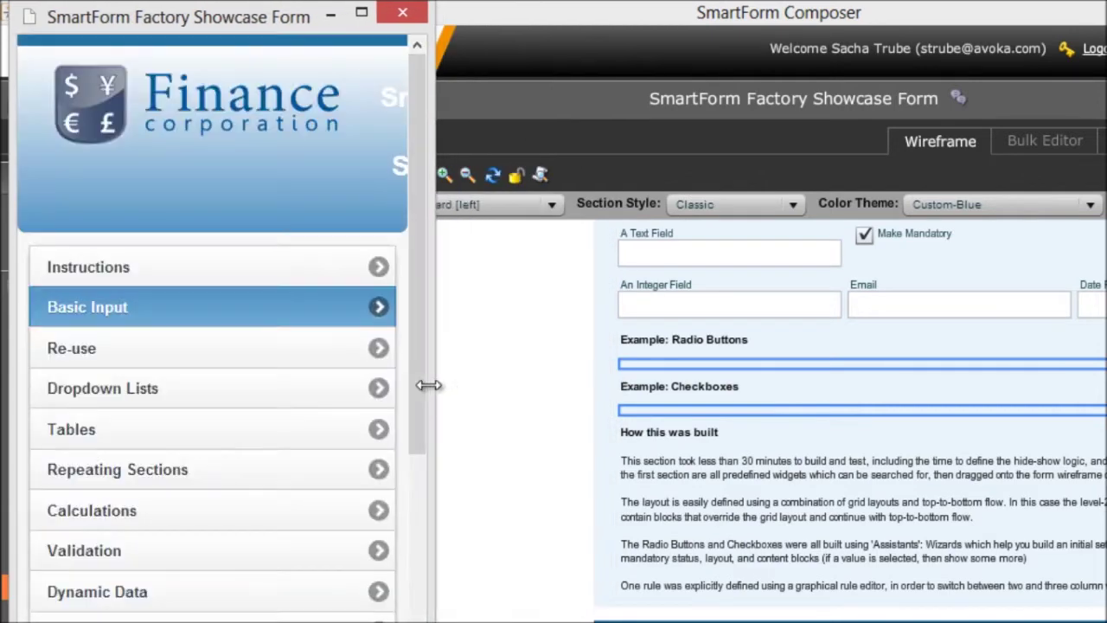
{"action": "scroll", "coordinate": [406, 490], "scroll_direction": "down", "scroll_amount": 5}
{"action": "scroll", "coordinate": [404, 595], "scroll_direction": "down", "scroll_amount": 3}
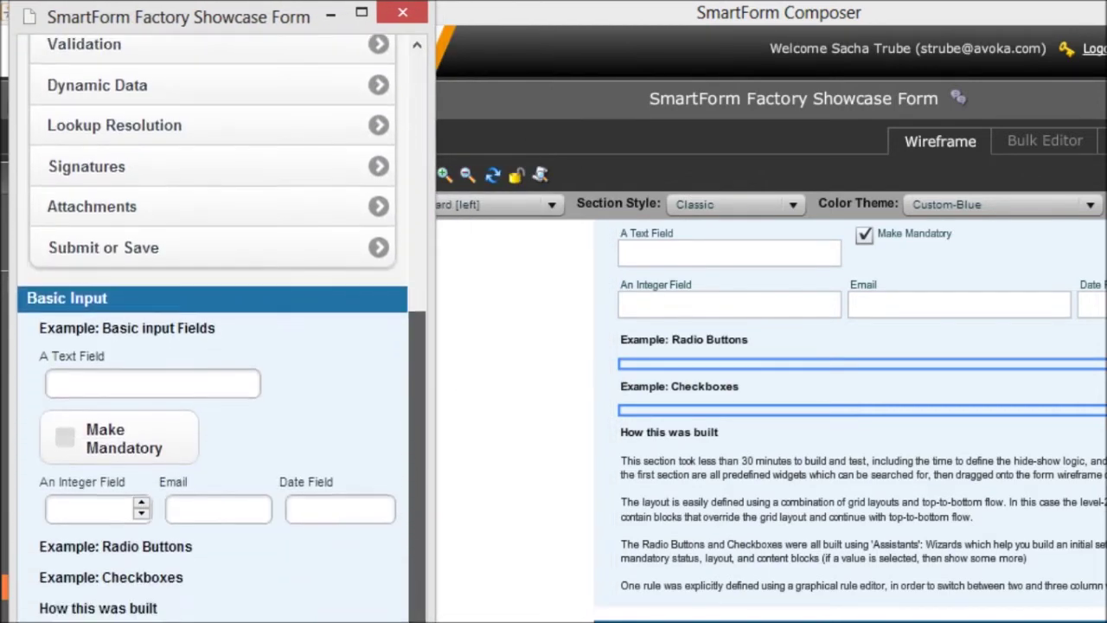
{"action": "left_click_drag", "start_coordinate": [434, 612], "coordinate": [401, 608]}
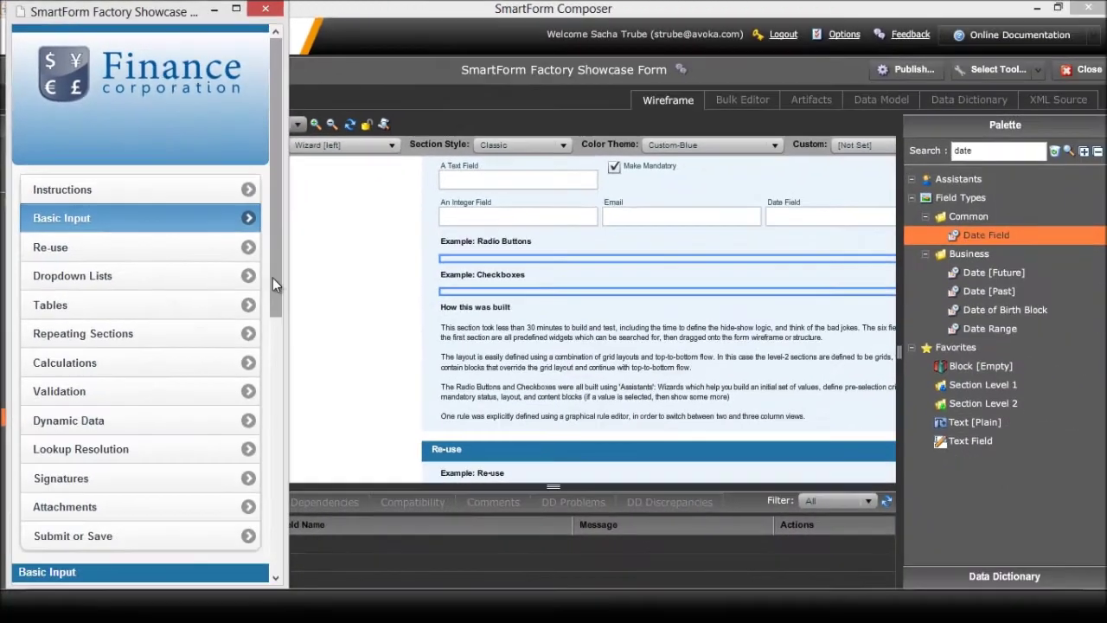
Set the preview's Date Field to 05 Sep 2012
{"action": "left_click_drag", "start_coordinate": [272, 277], "coordinate": [273, 437]}
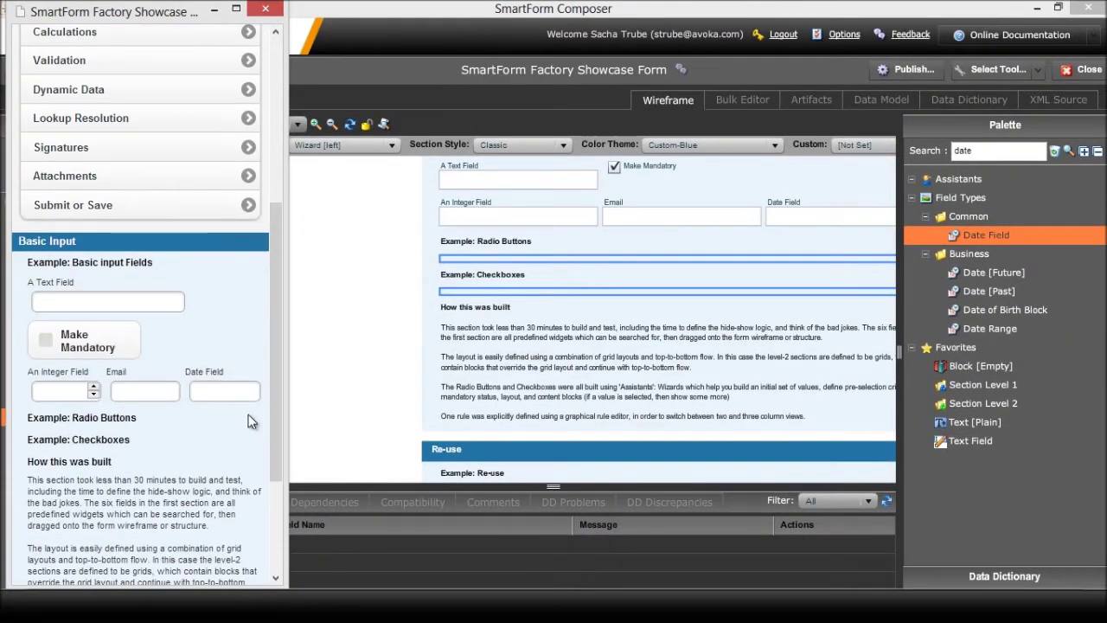
{"action": "left_click", "coordinate": [236, 393]}
{"action": "left_click_drag", "start_coordinate": [136, 284], "coordinate": [141, 356]}
{"action": "left_click", "coordinate": [204, 228]}
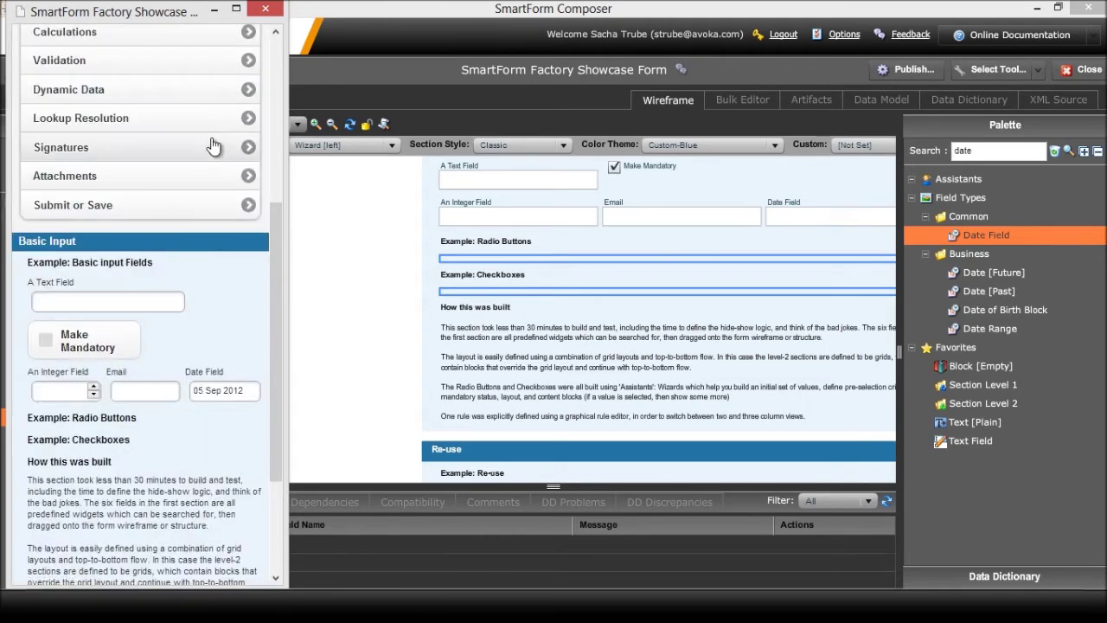
Close the tablet preview and select the Example: Radio Buttons section in the Structure tree
{"action": "left_click", "coordinate": [266, 10]}
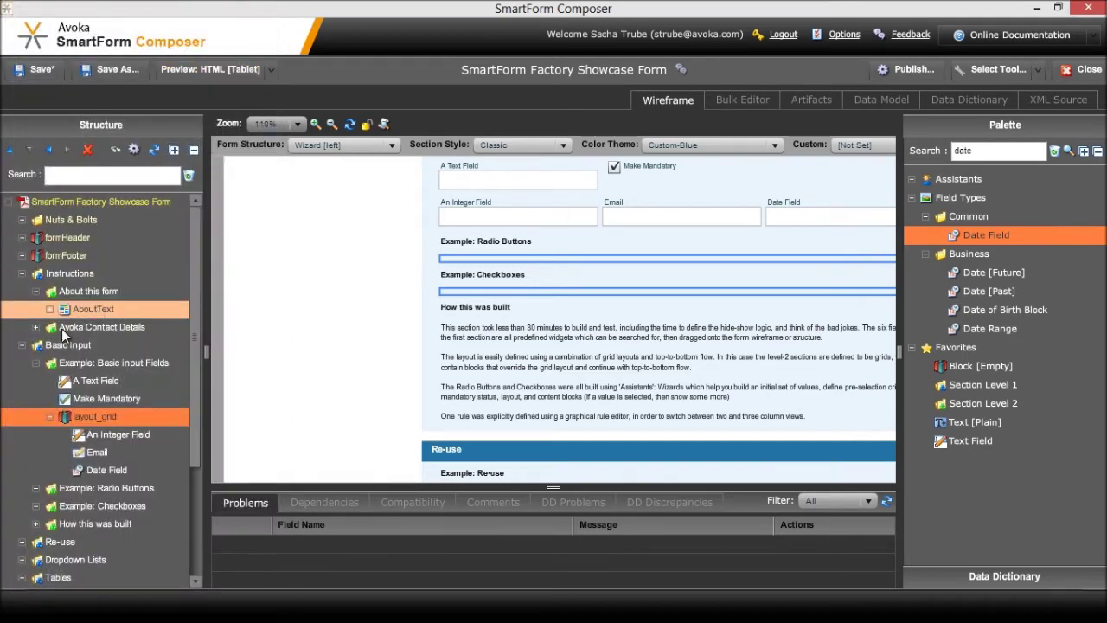
{"action": "left_click", "coordinate": [37, 361]}
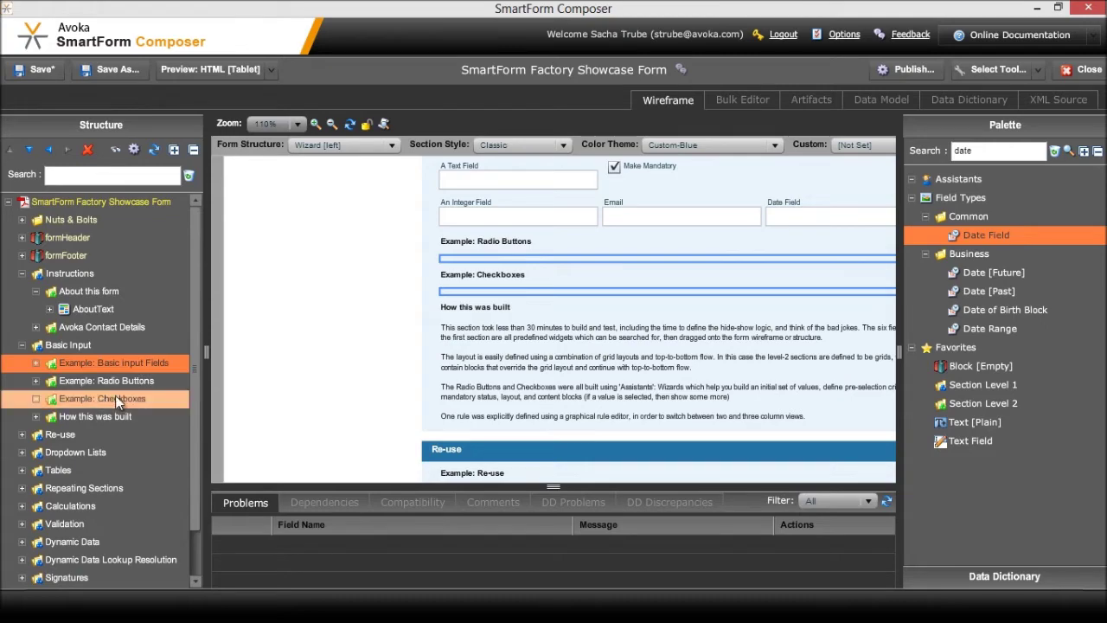
{"action": "left_click", "coordinate": [56, 382]}
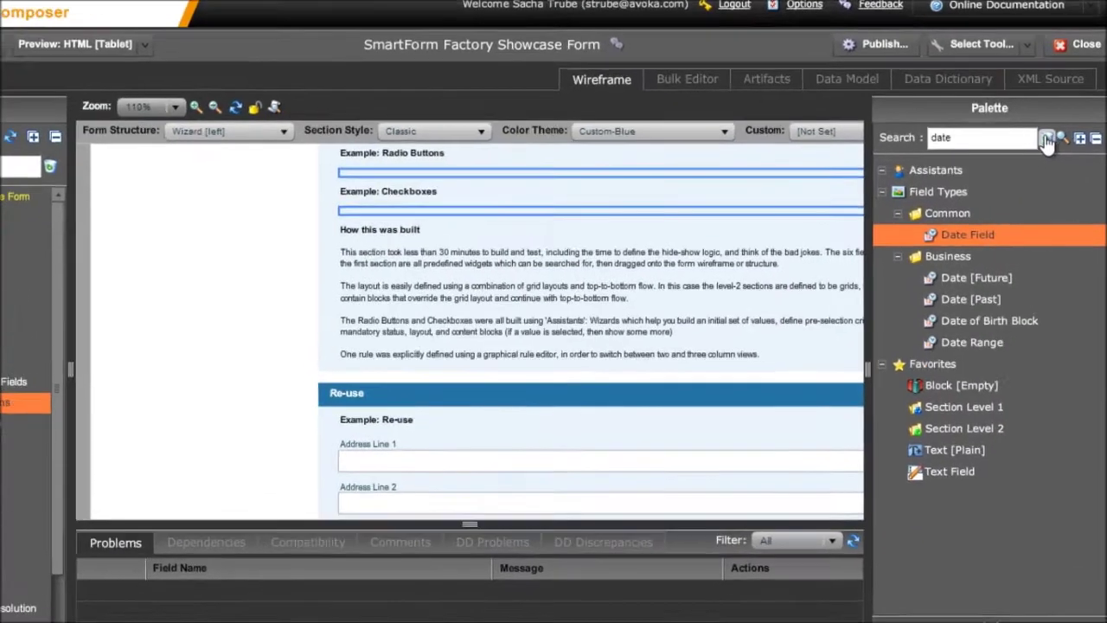
Clear the Palette search and launch the Radio Button Assistant wizard
{"action": "left_click", "coordinate": [1046, 140]}
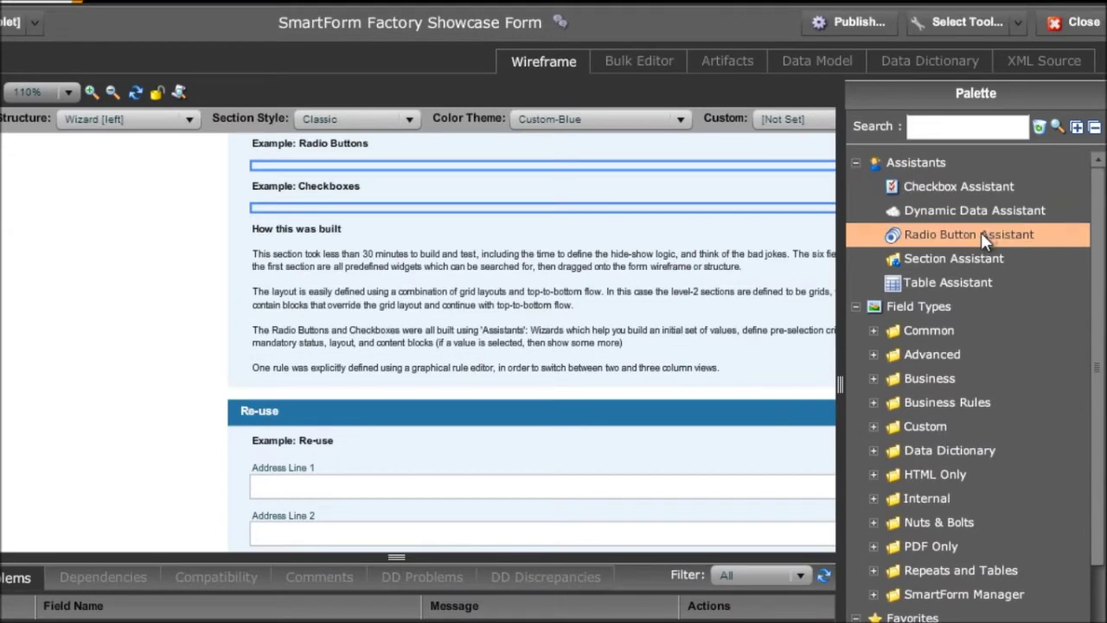
{"action": "left_click", "coordinate": [980, 232]}
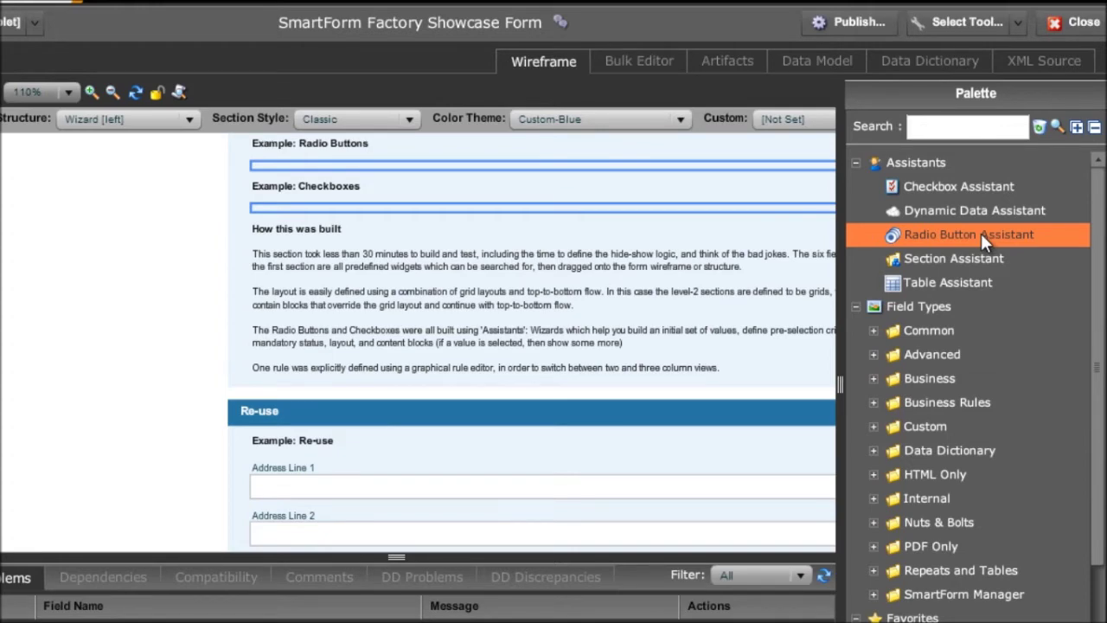
{"action": "double_click", "coordinate": [980, 233]}
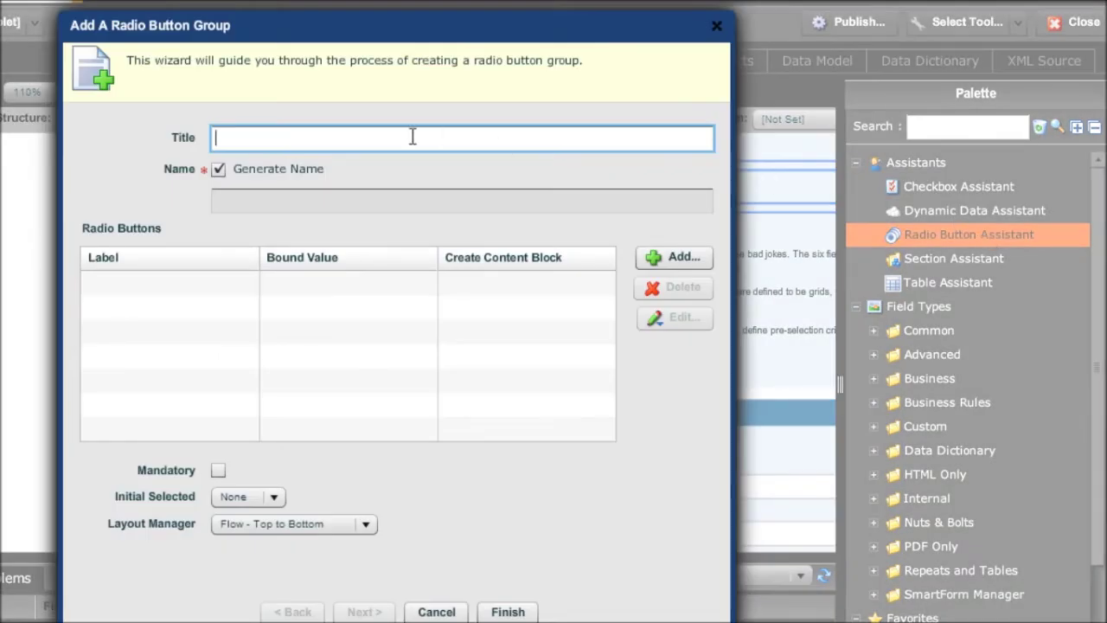
Title the radio group 'How many columns would you like?' and name it NumberofCols instead of the generated name
{"action": "type", "text": "How many columns "}
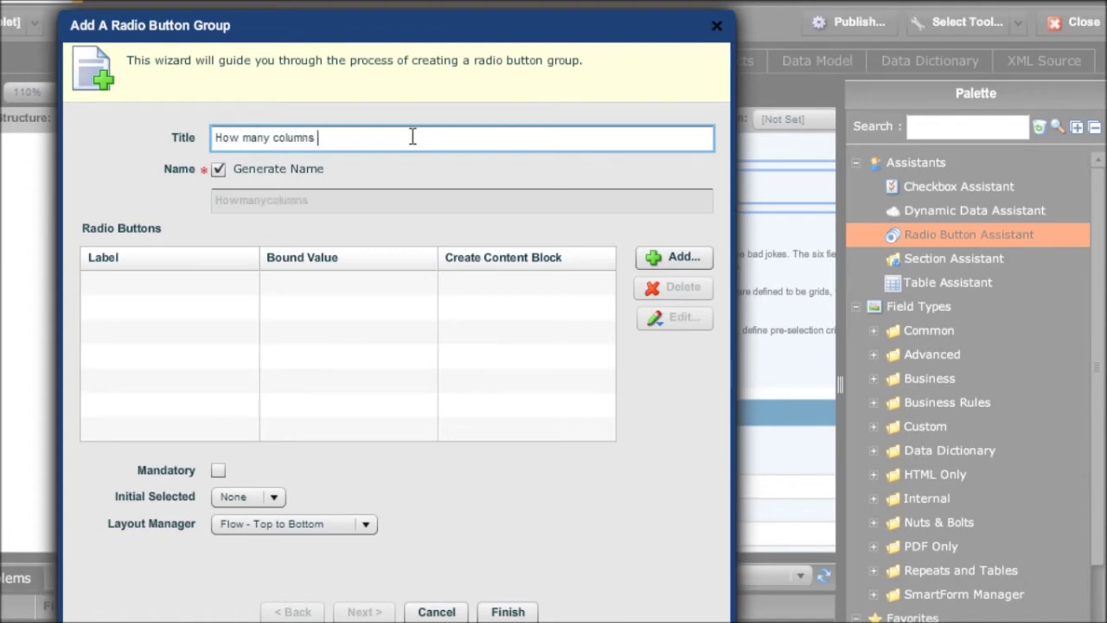
{"action": "type", "text": "would you like?"}
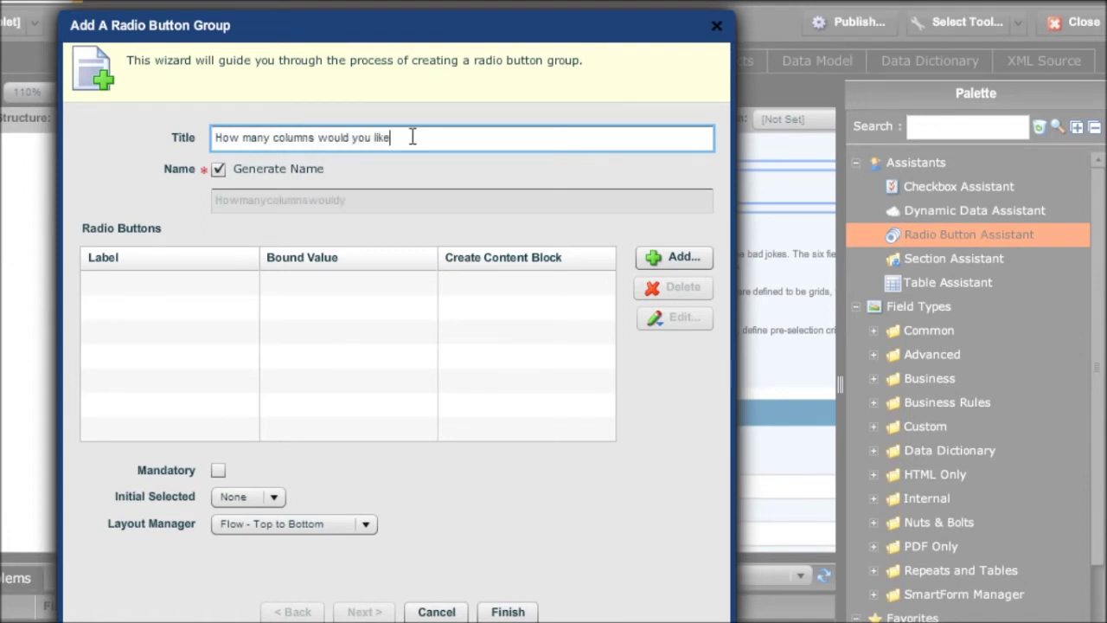
{"action": "left_click", "coordinate": [218, 170]}
{"action": "left_click_drag", "start_coordinate": [355, 200], "coordinate": [207, 203]}
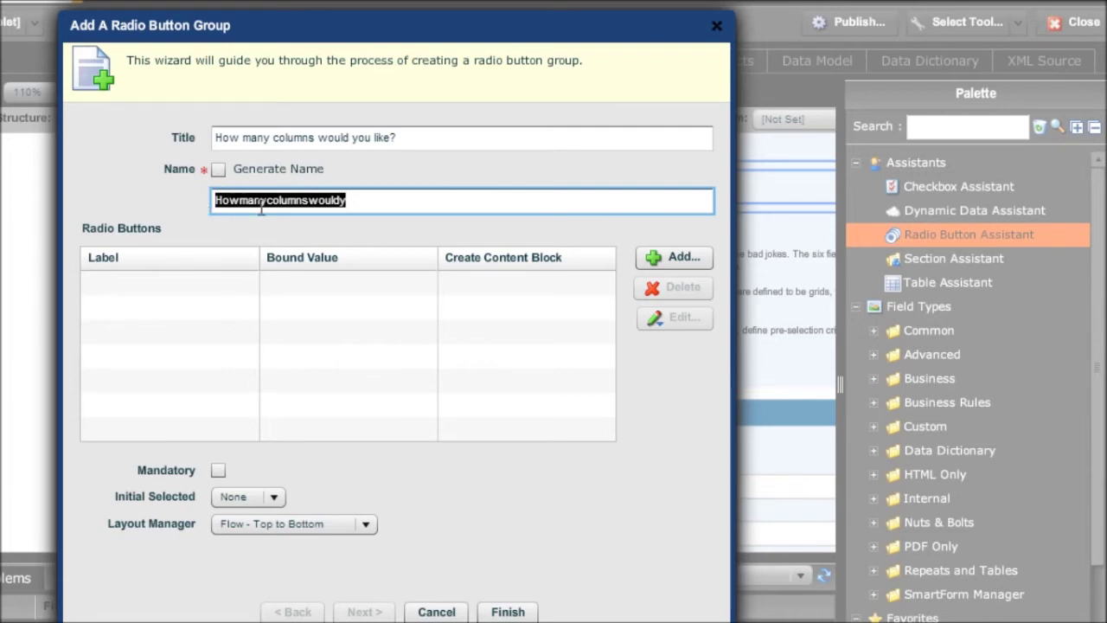
{"action": "type", "text": "Nu"}
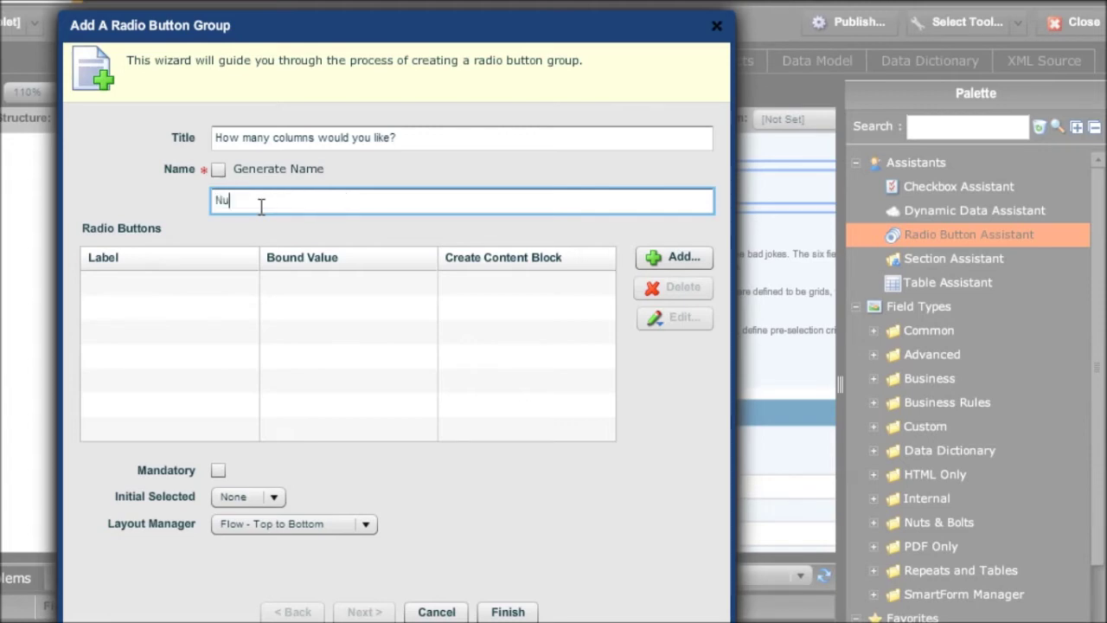
{"action": "type", "text": "mberofCols"}
{"action": "left_click", "coordinate": [665, 258]}
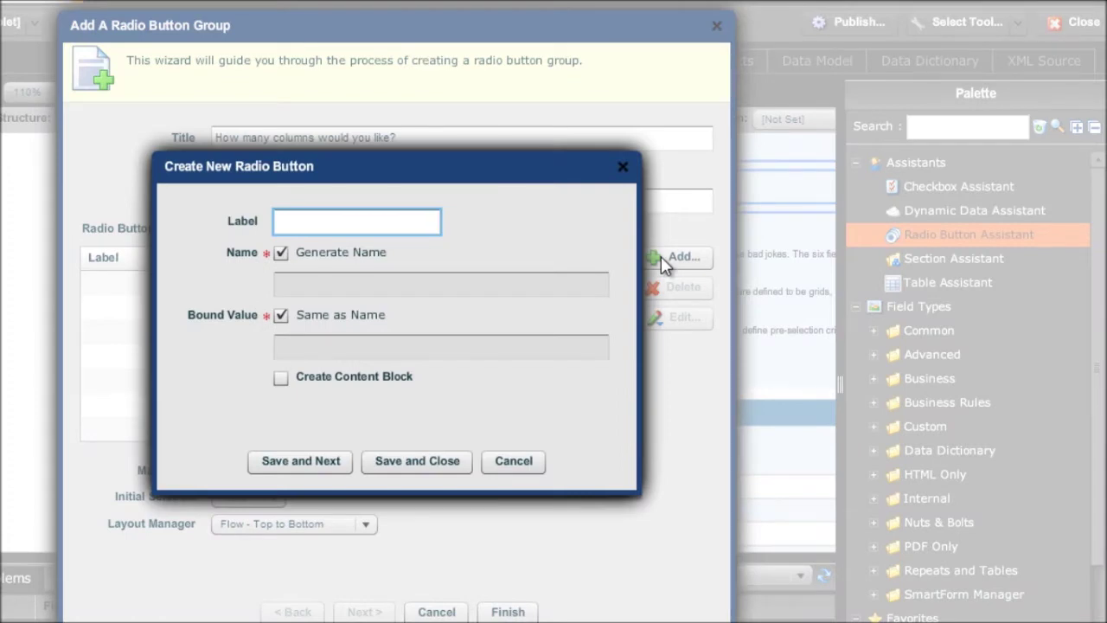
Add the options Two, Three and More, giving only More its own content block
{"action": "type", "text": "Two"}
{"action": "key", "text": "BackSpace"}
{"action": "key", "text": "BackSpace"}
{"action": "key", "text": "BackSpace"}
{"action": "type", "text": "Thr"}
{"action": "type", "text": "ree"}
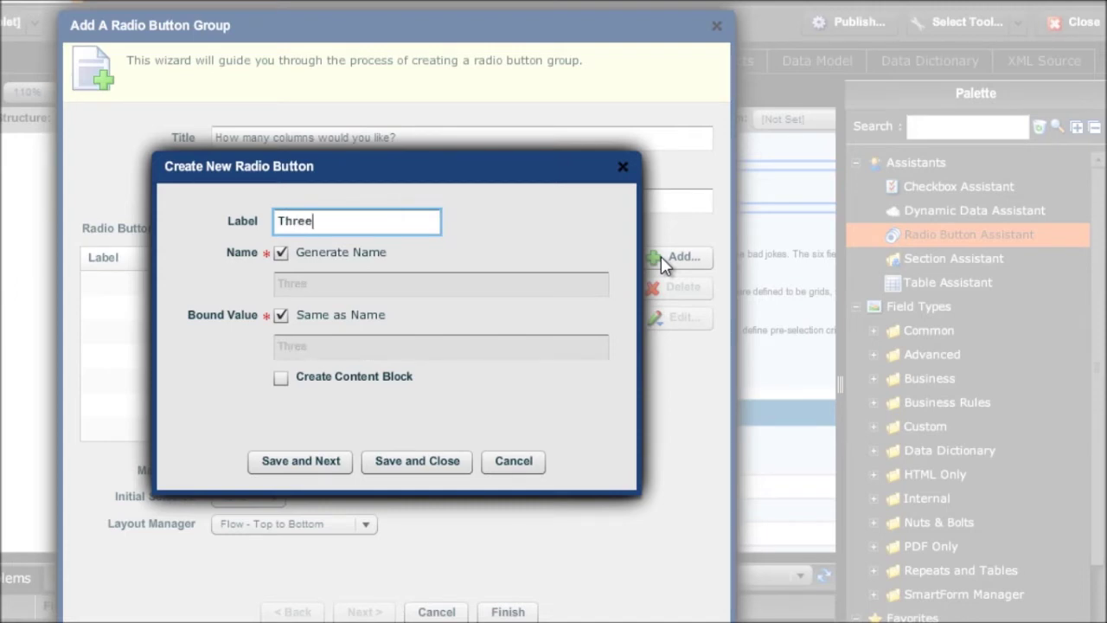
{"action": "key", "text": "BackSpace"}
{"action": "key", "text": "BackSpace"}
{"action": "key", "text": "BackSpace"}
{"action": "key", "text": "BackSpace"}
{"action": "key", "text": "BackSpace"}
{"action": "type", "text": "More"}
{"action": "left_click", "coordinate": [282, 380]}
{"action": "left_click", "coordinate": [281, 380]}
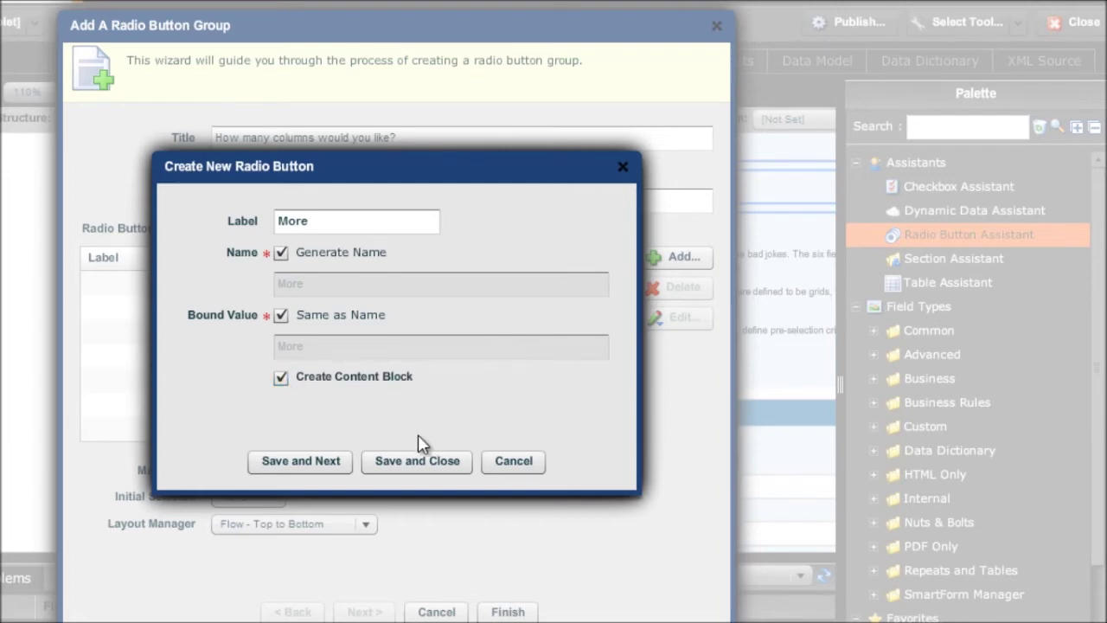
{"action": "left_click", "coordinate": [422, 461]}
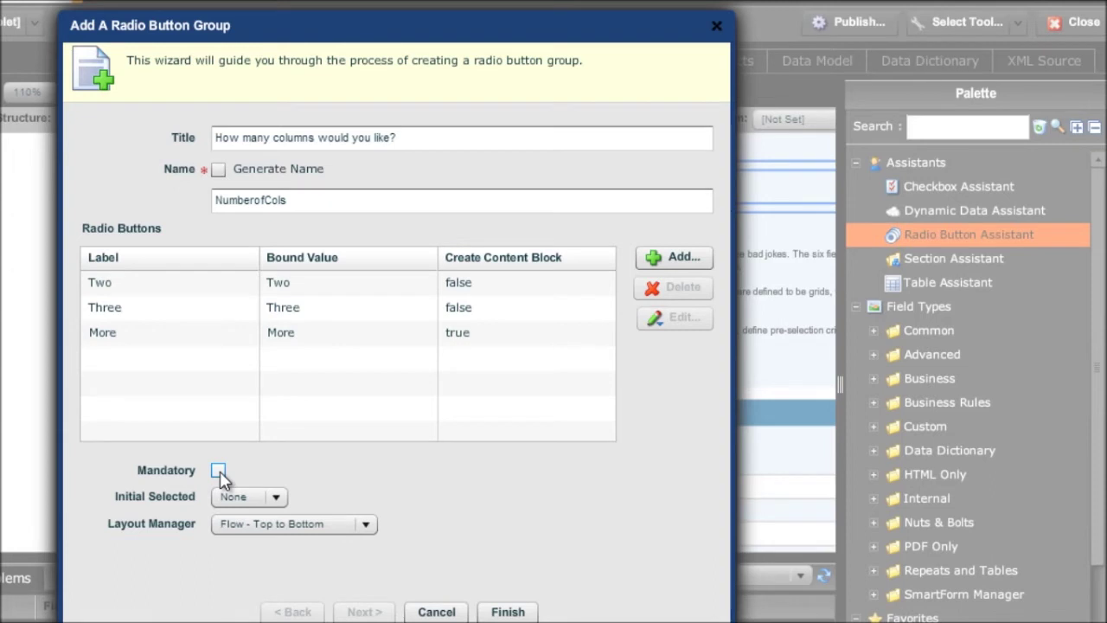
Keep Initial Selected as None and flow Top to Bottom, then finish the radio group
{"action": "left_click", "coordinate": [275, 498]}
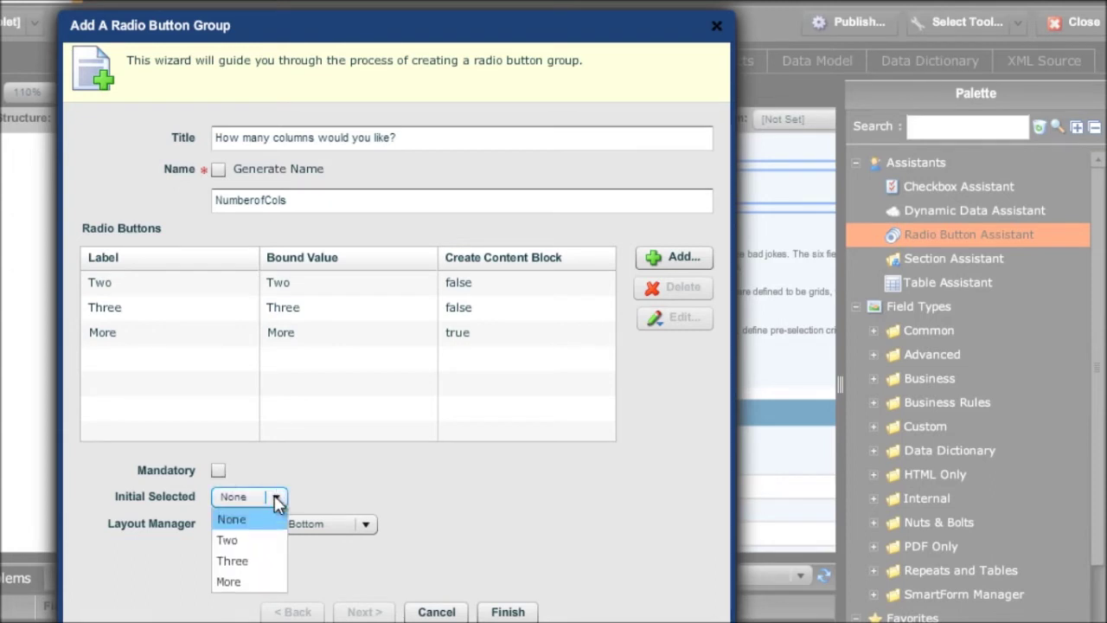
{"action": "left_click", "coordinate": [274, 495]}
{"action": "left_click", "coordinate": [366, 524]}
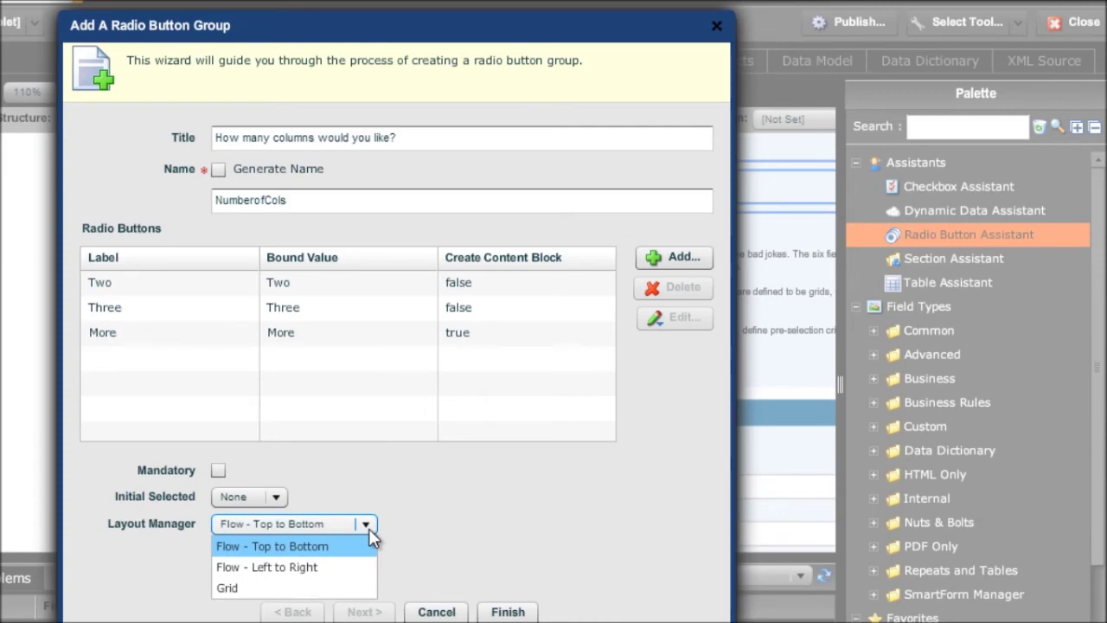
{"action": "left_click", "coordinate": [371, 538]}
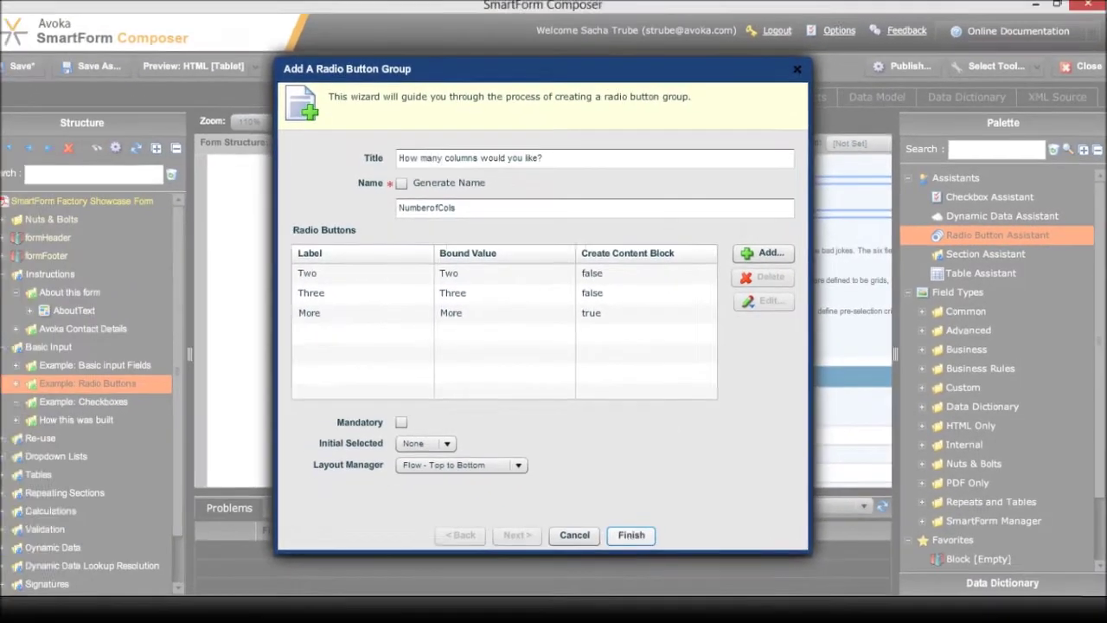
{"action": "left_click", "coordinate": [628, 534]}
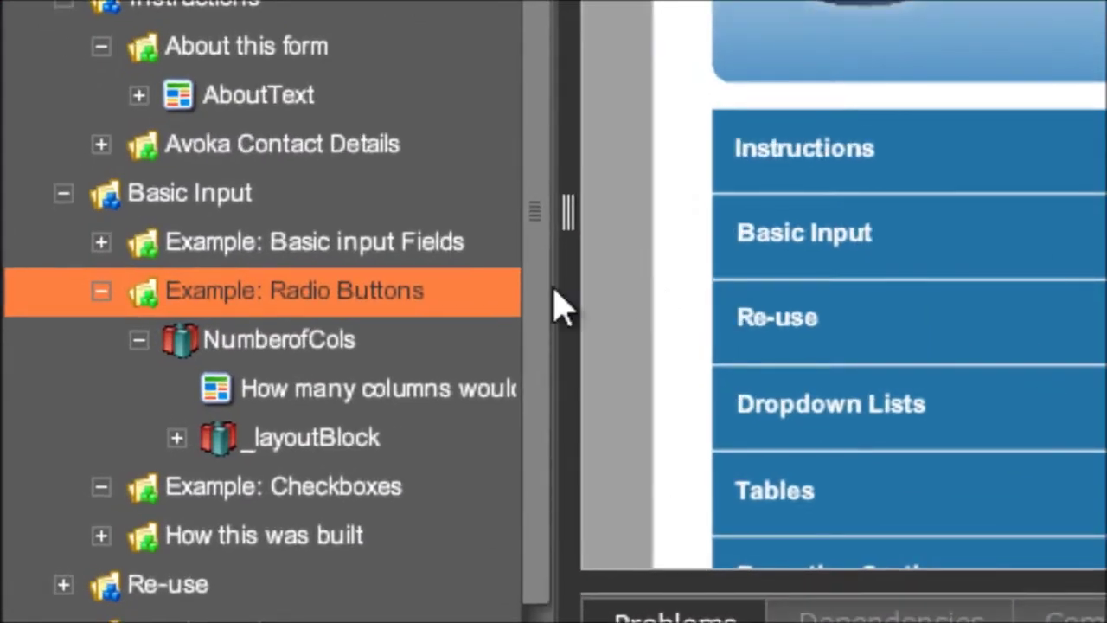
Make the question text 'How many columns would you like?' bold and save it
{"action": "left_click", "coordinate": [260, 345]}
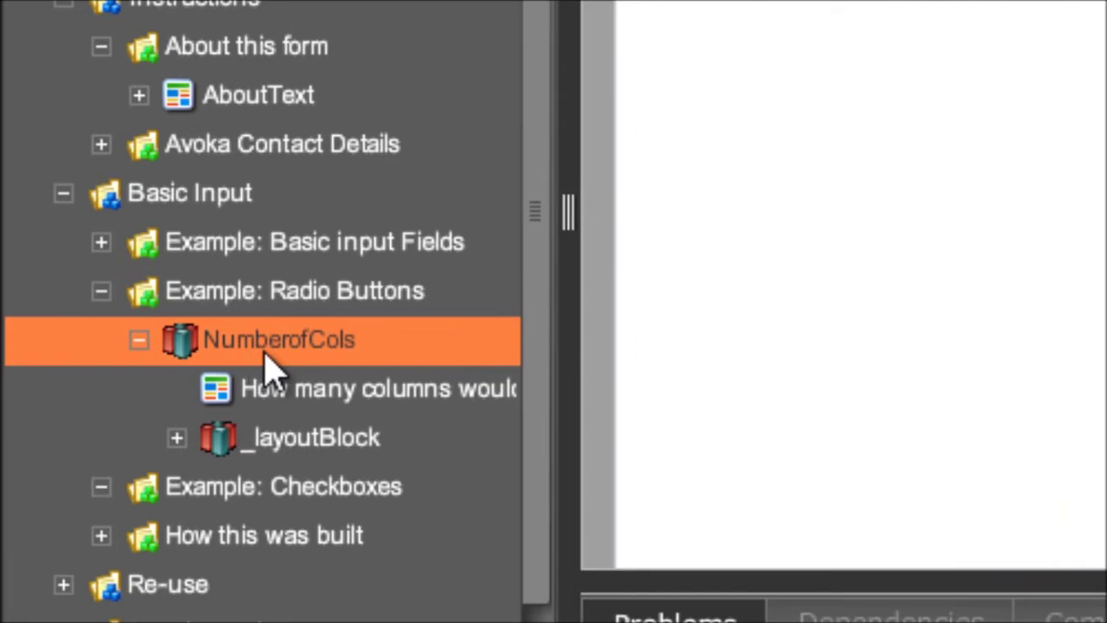
{"action": "left_click", "coordinate": [270, 386]}
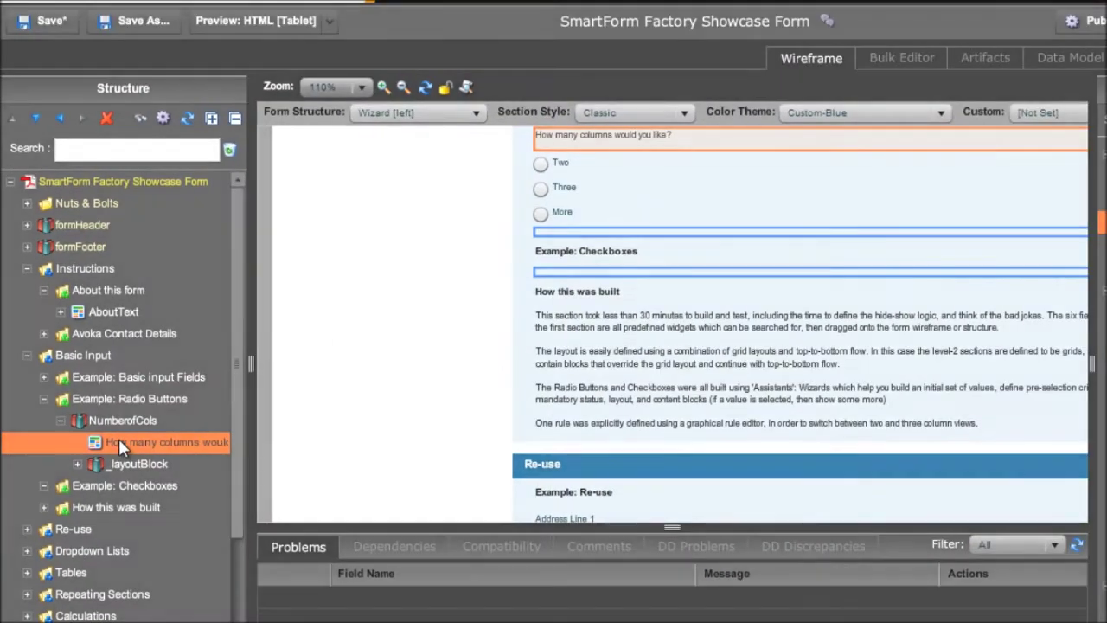
{"action": "double_click", "coordinate": [271, 389]}
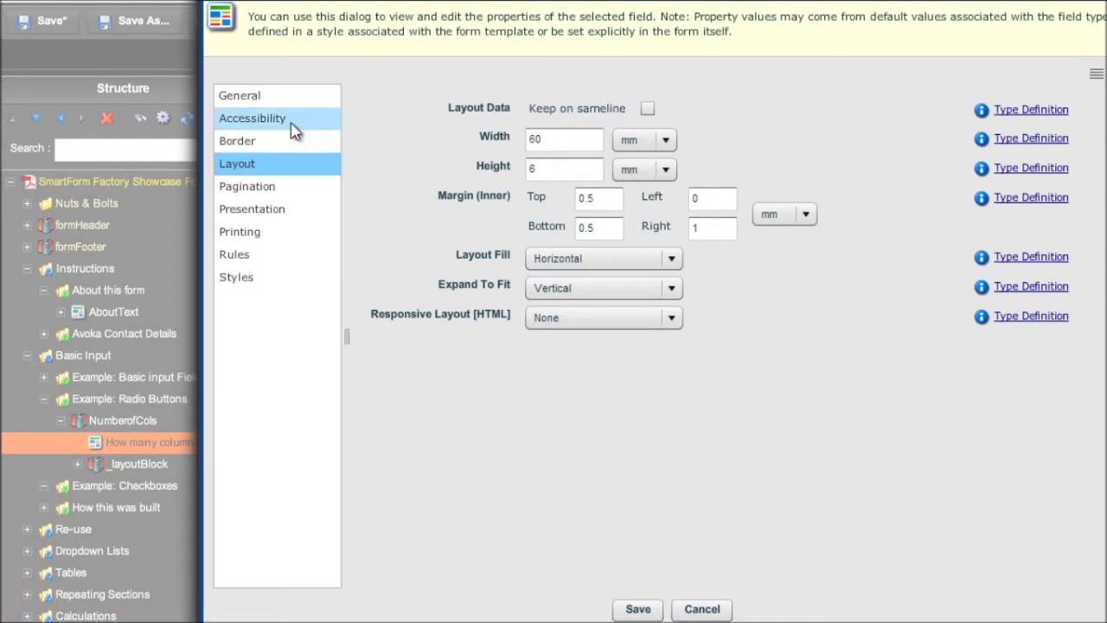
{"action": "left_click", "coordinate": [248, 141]}
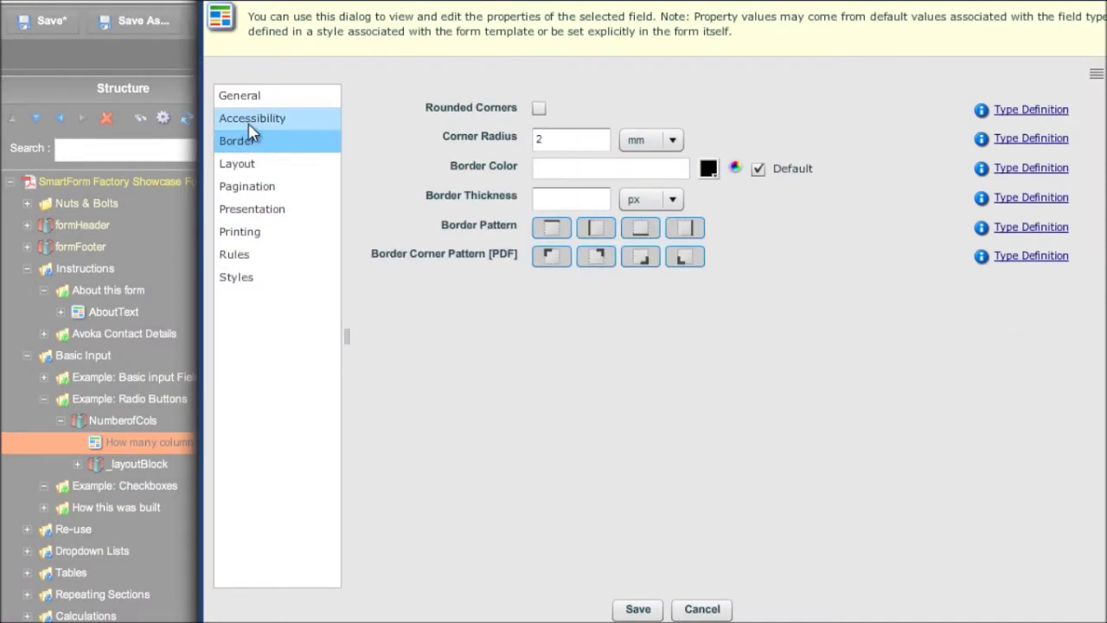
{"action": "left_click", "coordinate": [252, 210]}
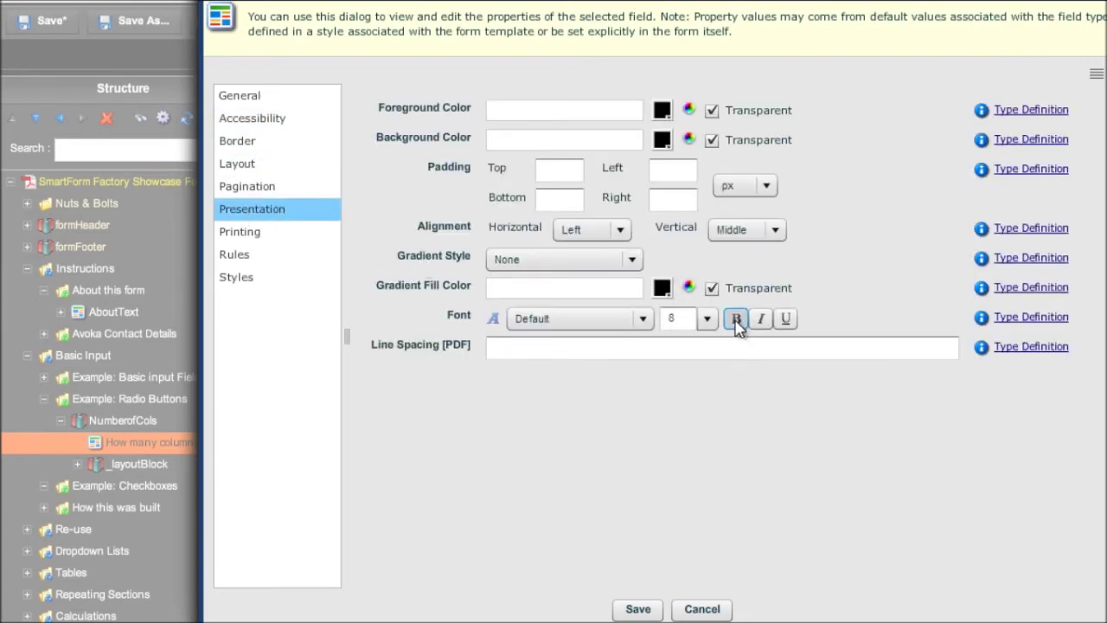
{"action": "left_click", "coordinate": [637, 607]}
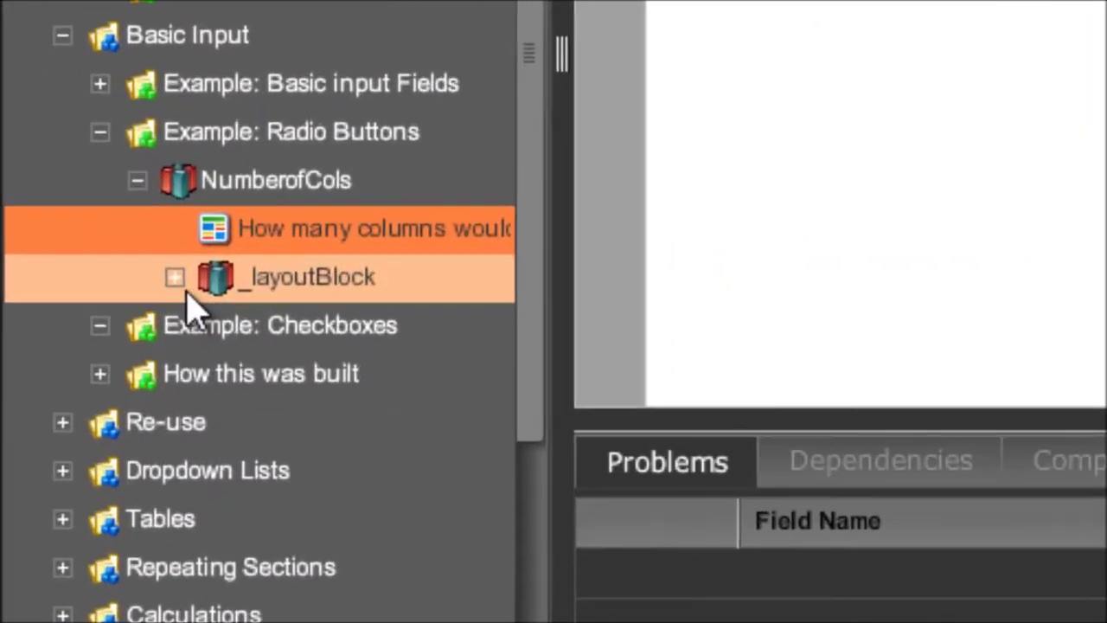
Add a Text Field [Multiline] labelled 'Please state wjy you would like so many columns' to MoreContent
{"action": "left_click", "coordinate": [78, 464]}
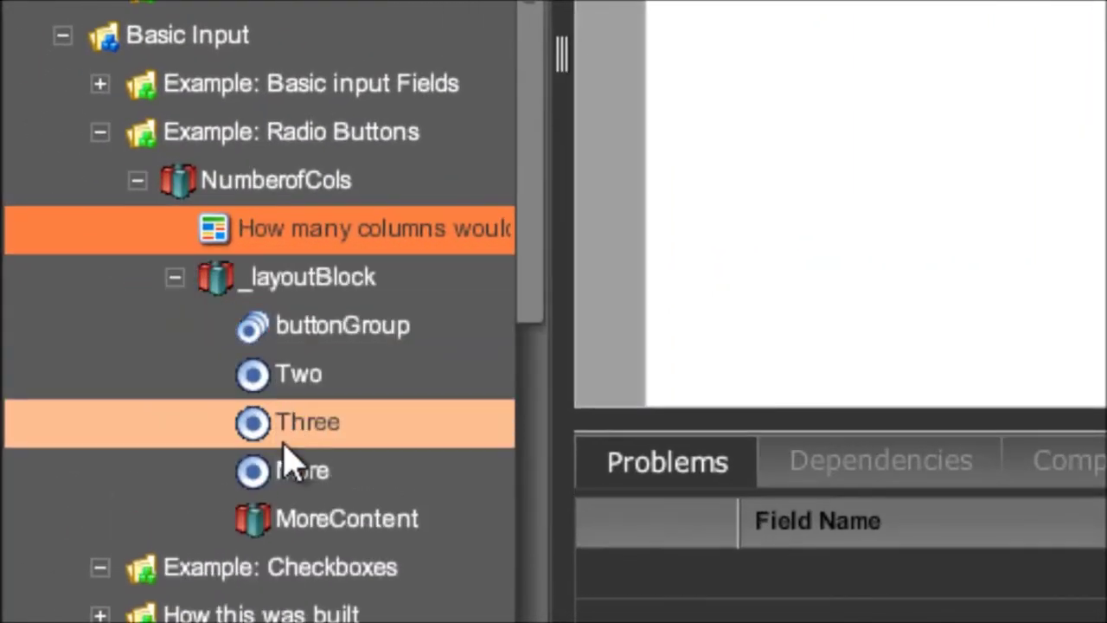
{"action": "left_click", "coordinate": [295, 521]}
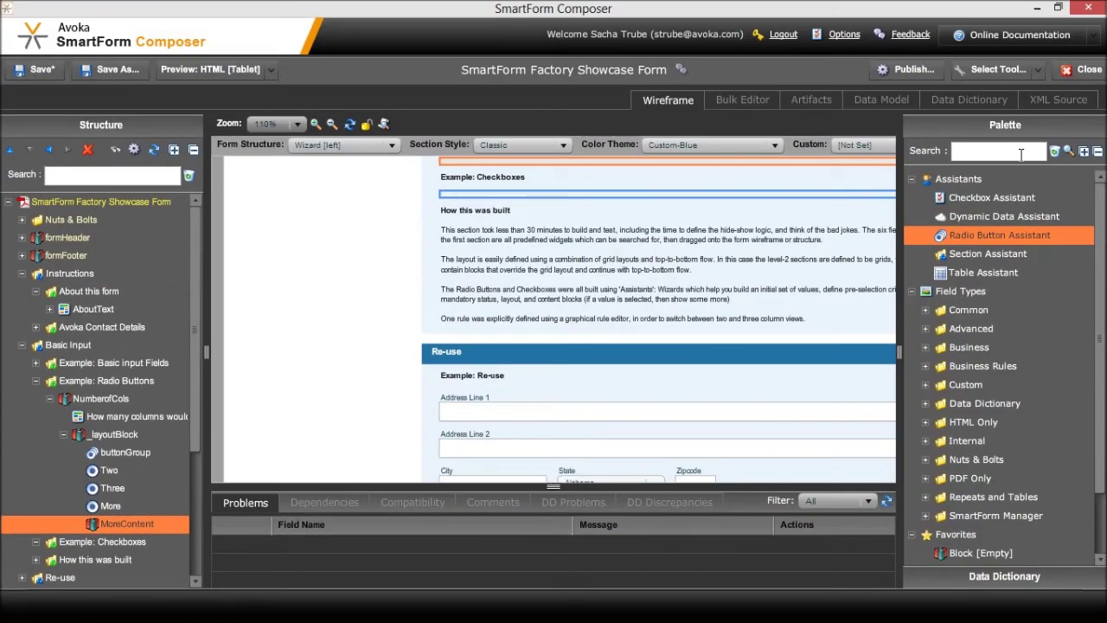
{"action": "left_click", "coordinate": [1021, 152]}
{"action": "type", "text": "multi"}
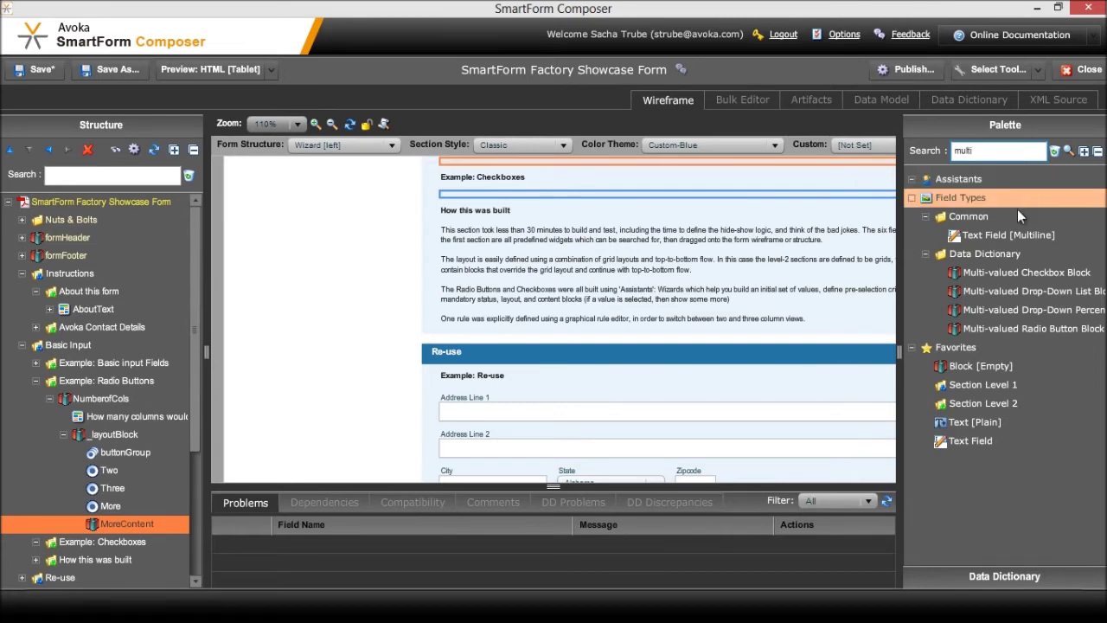
{"action": "double_click", "coordinate": [1011, 237]}
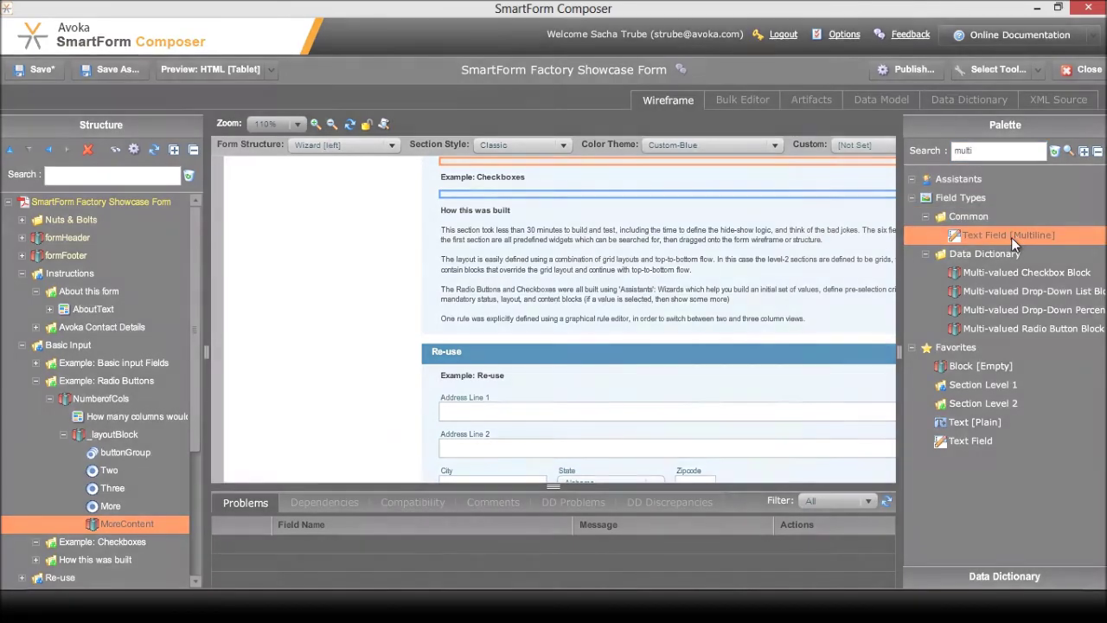
{"action": "type", "text": "Please "}
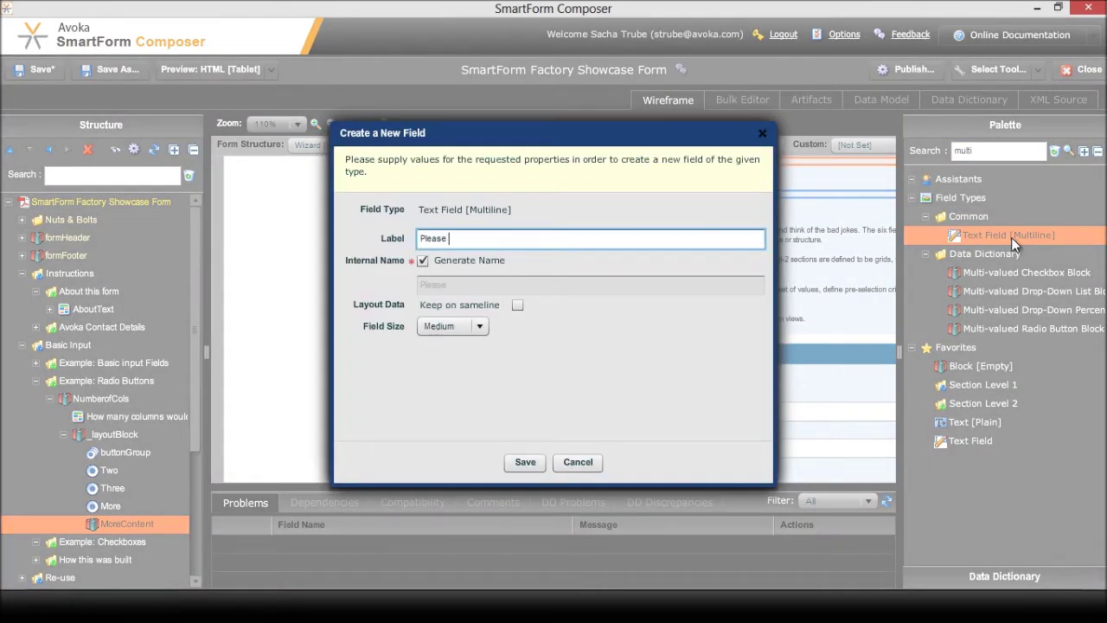
{"action": "type", "text": "state wjy you would like "}
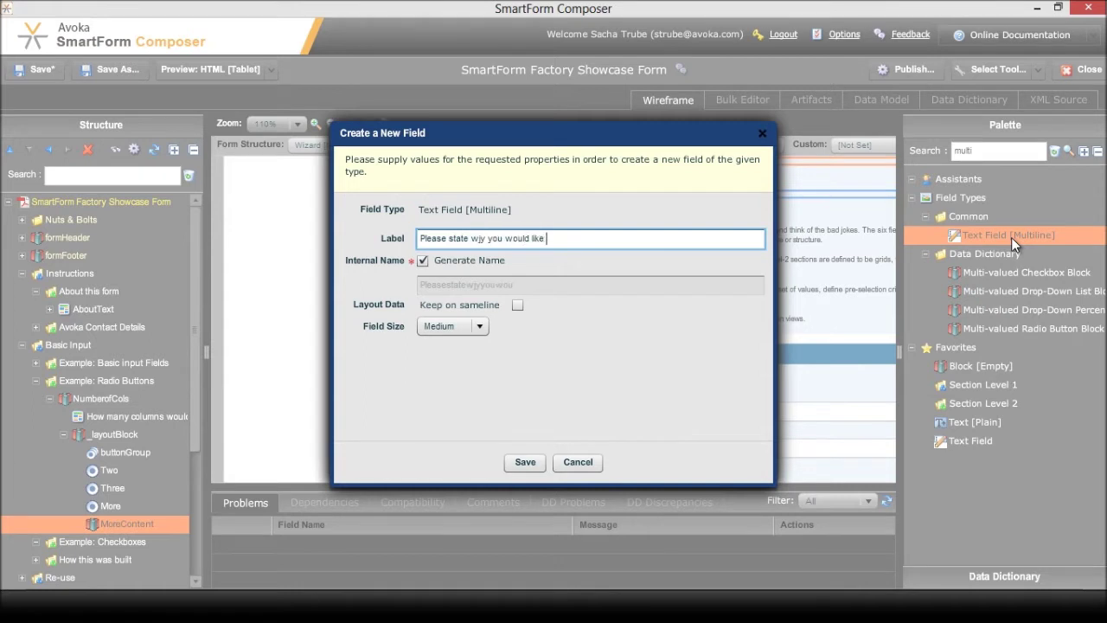
{"action": "type", "text": "so many columns:"}
{"action": "left_click", "coordinate": [525, 462]}
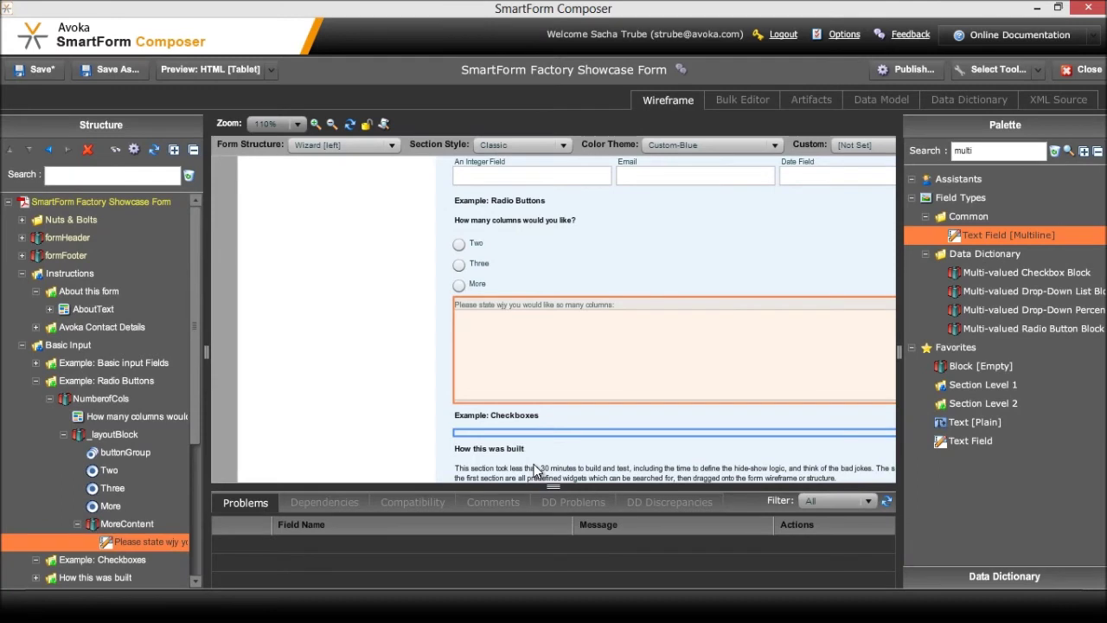
Move MoreContent directly under NumberofCols and tick 'Keep on sameline' in its Layout properties
{"action": "left_click", "coordinate": [133, 523]}
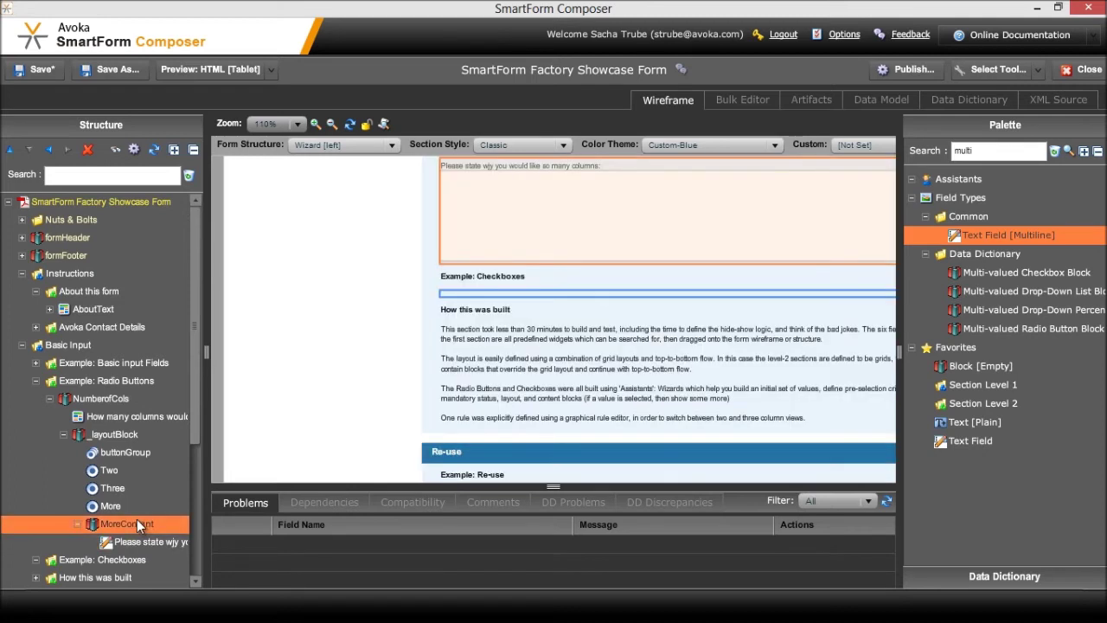
{"action": "left_click", "coordinate": [49, 150]}
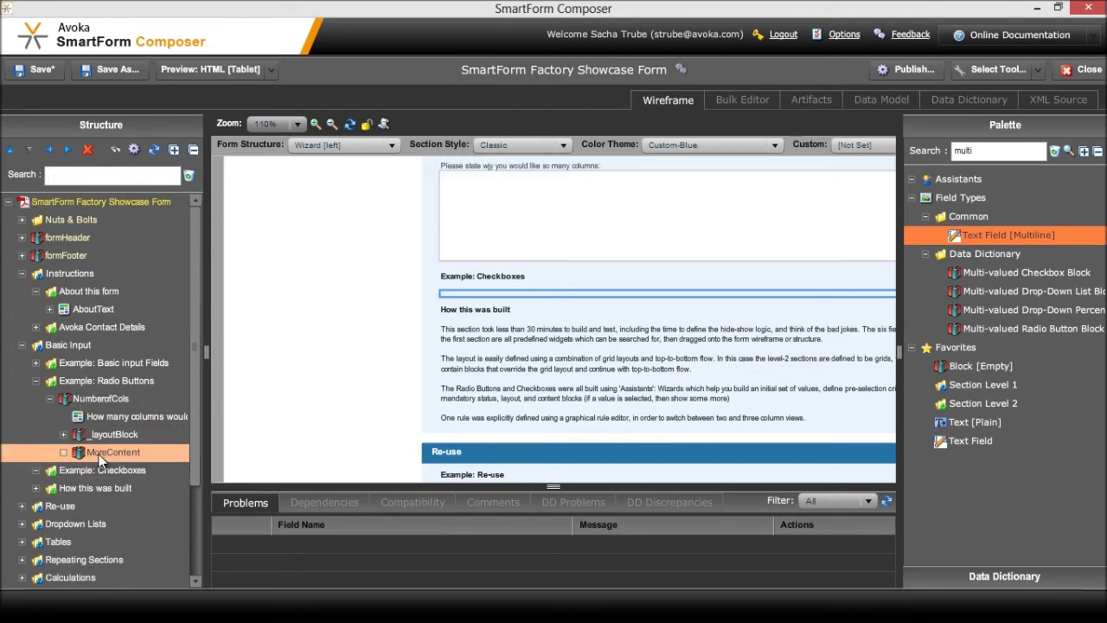
{"action": "double_click", "coordinate": [100, 451]}
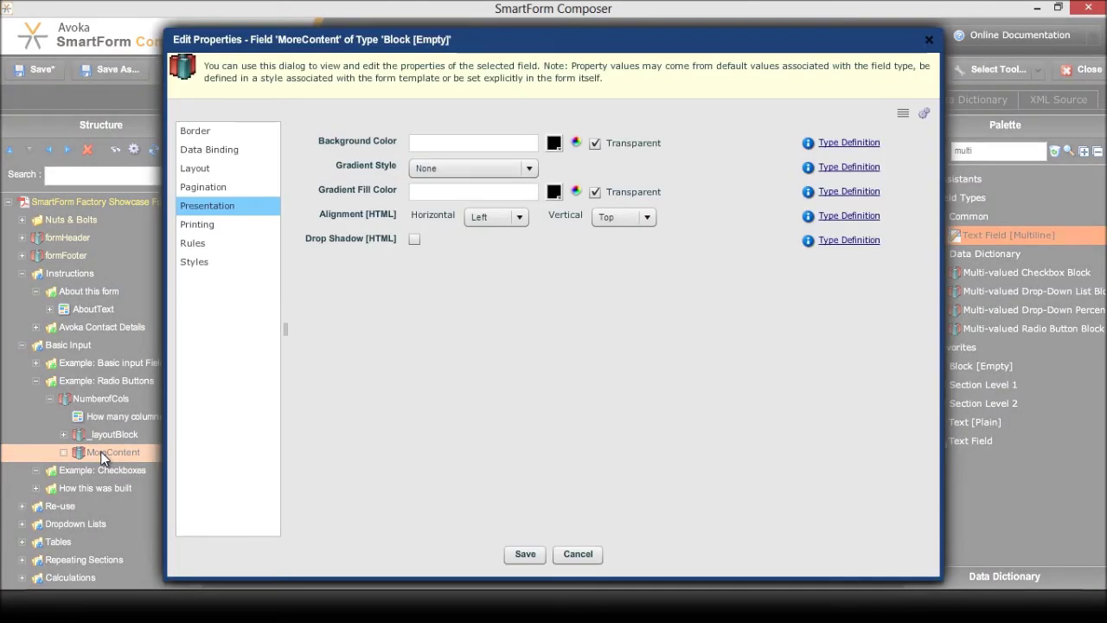
{"action": "left_click", "coordinate": [227, 169]}
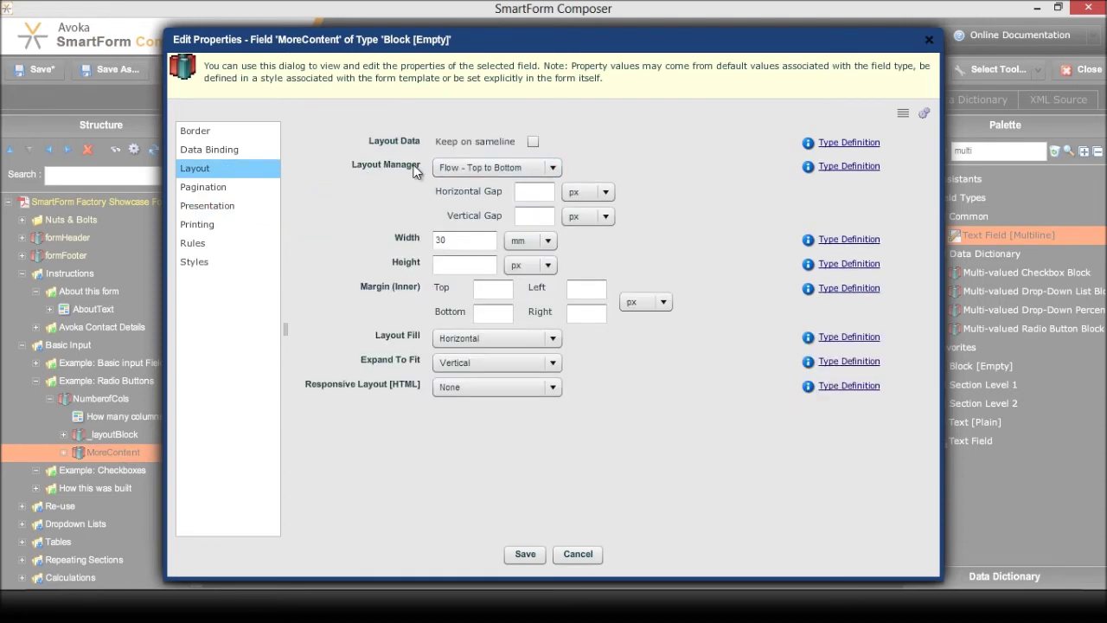
{"action": "left_click", "coordinate": [534, 142]}
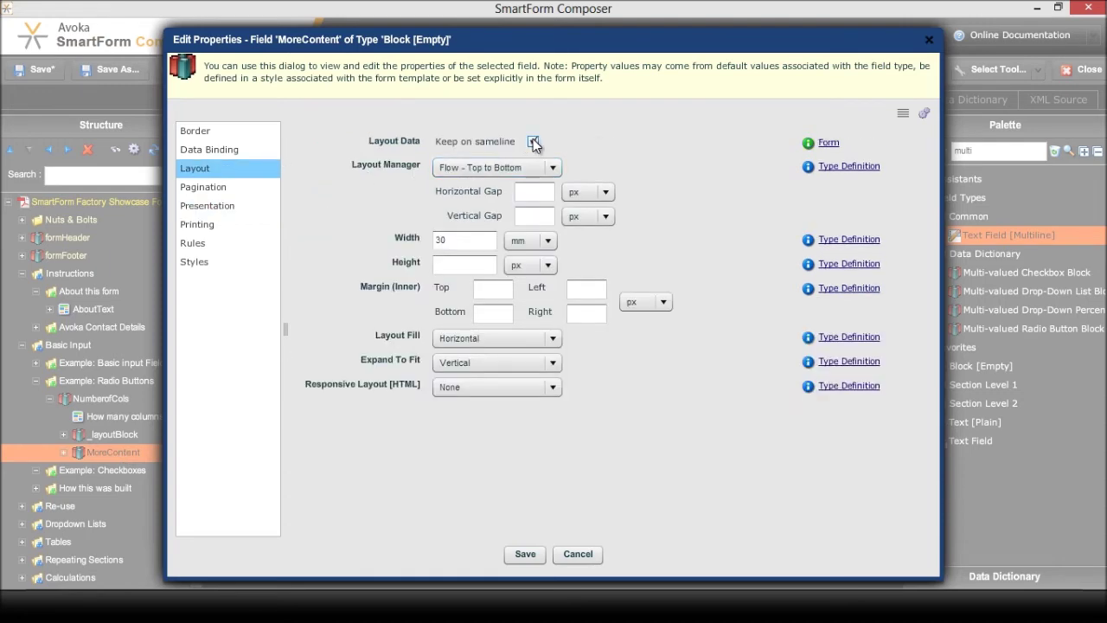
{"action": "left_click", "coordinate": [525, 553]}
{"action": "left_click", "coordinate": [103, 434]}
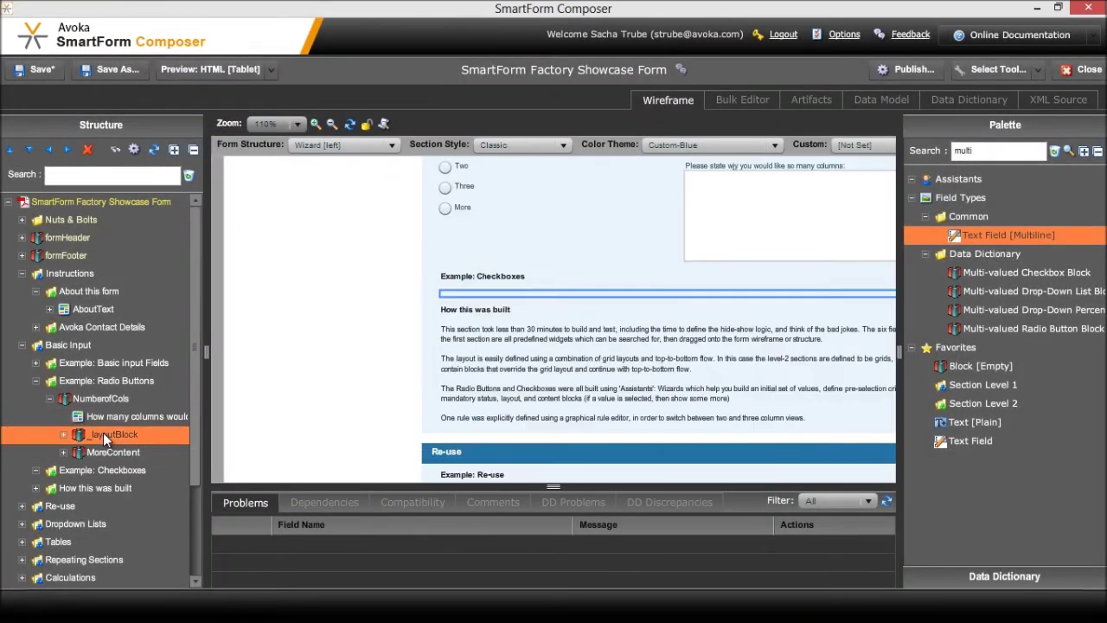
Give _layoutBlock a 60 mm width with Expand To Fit set to None, then save the form
{"action": "double_click", "coordinate": [136, 438]}
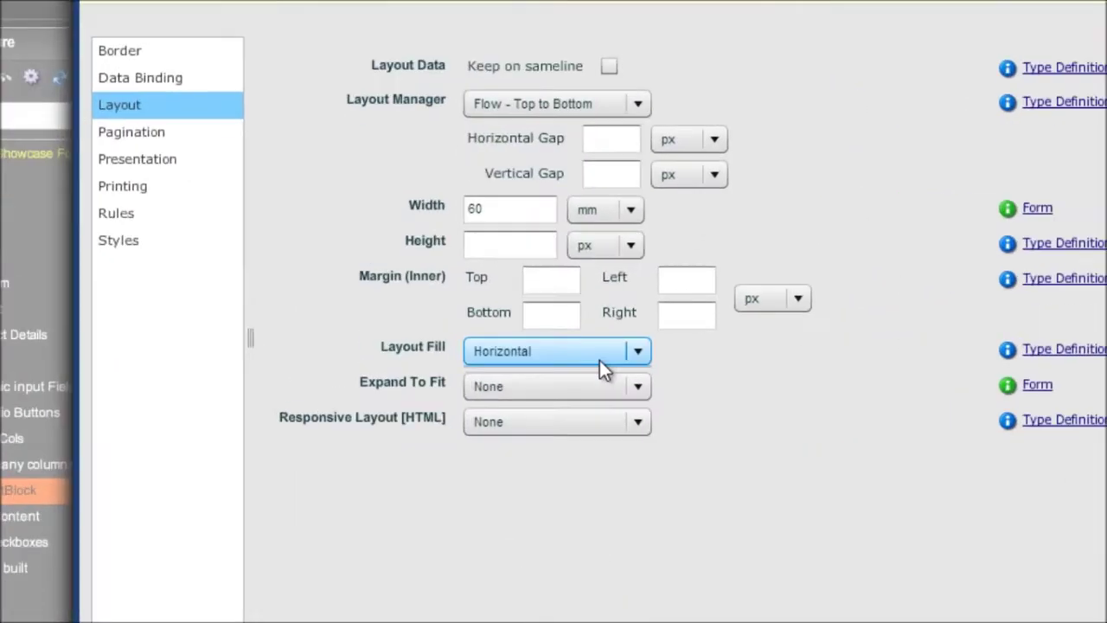
{"action": "left_click", "coordinate": [519, 339]}
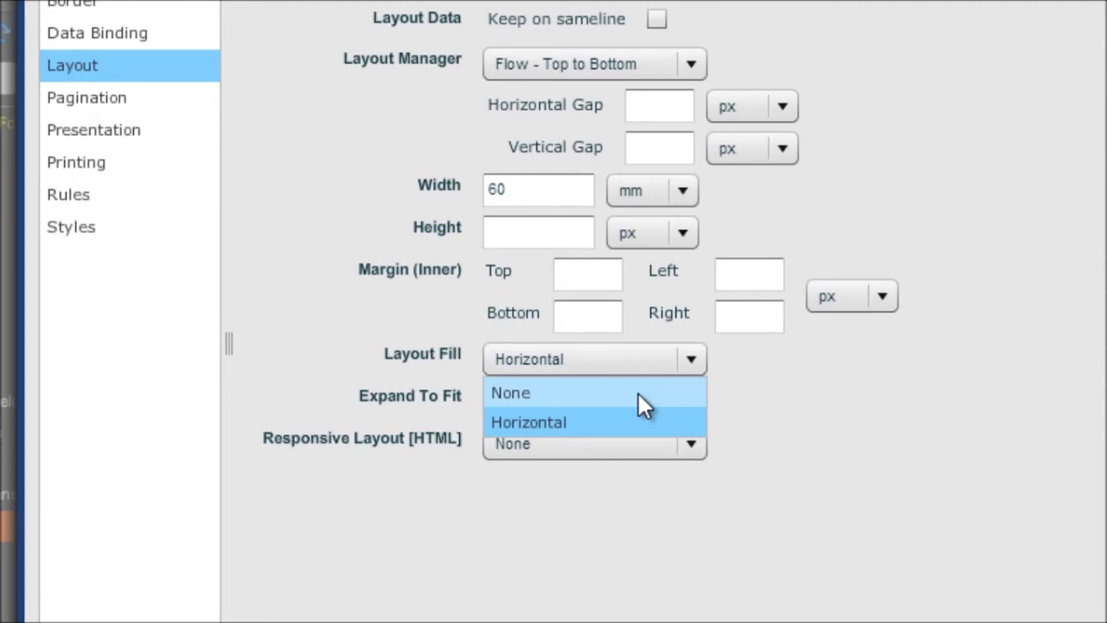
{"action": "left_click", "coordinate": [638, 393]}
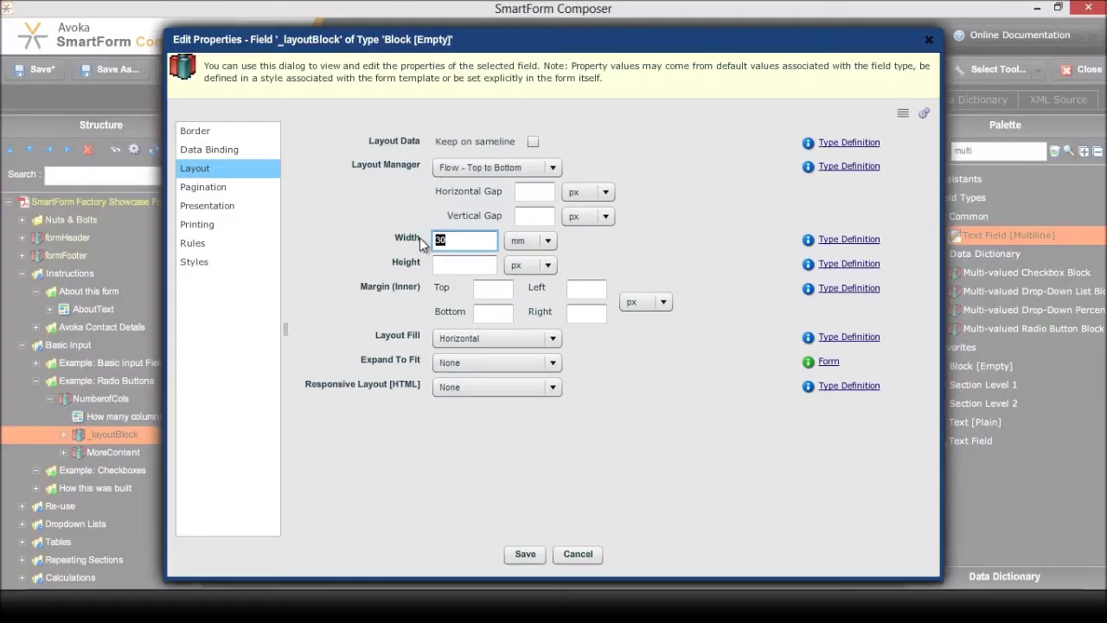
{"action": "type", "text": "60"}
{"action": "left_click", "coordinate": [525, 554]}
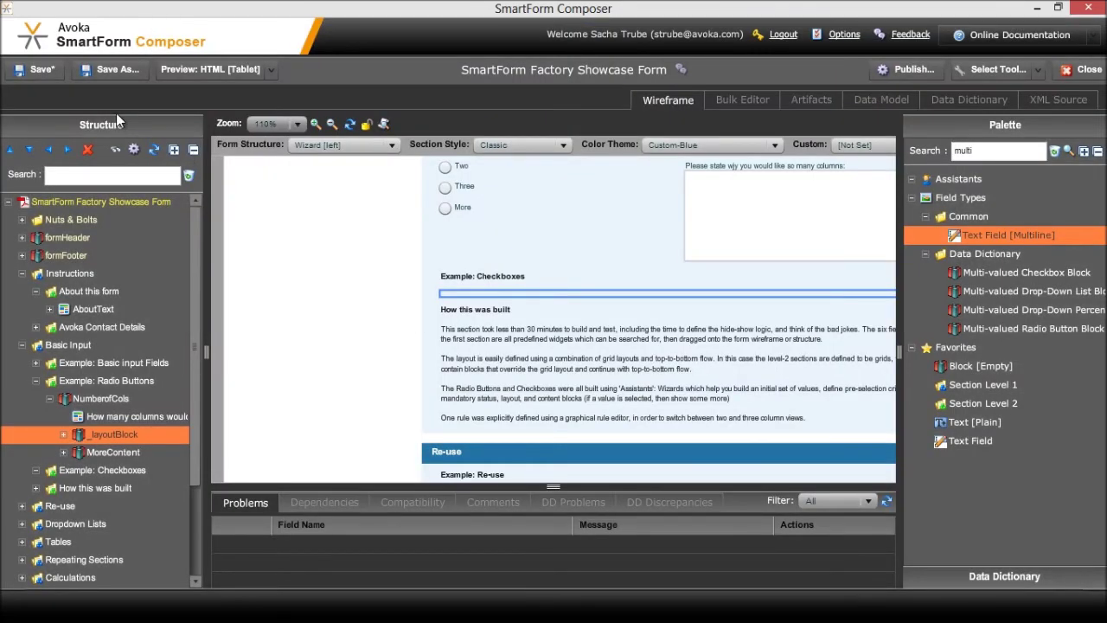
{"action": "left_click", "coordinate": [42, 73]}
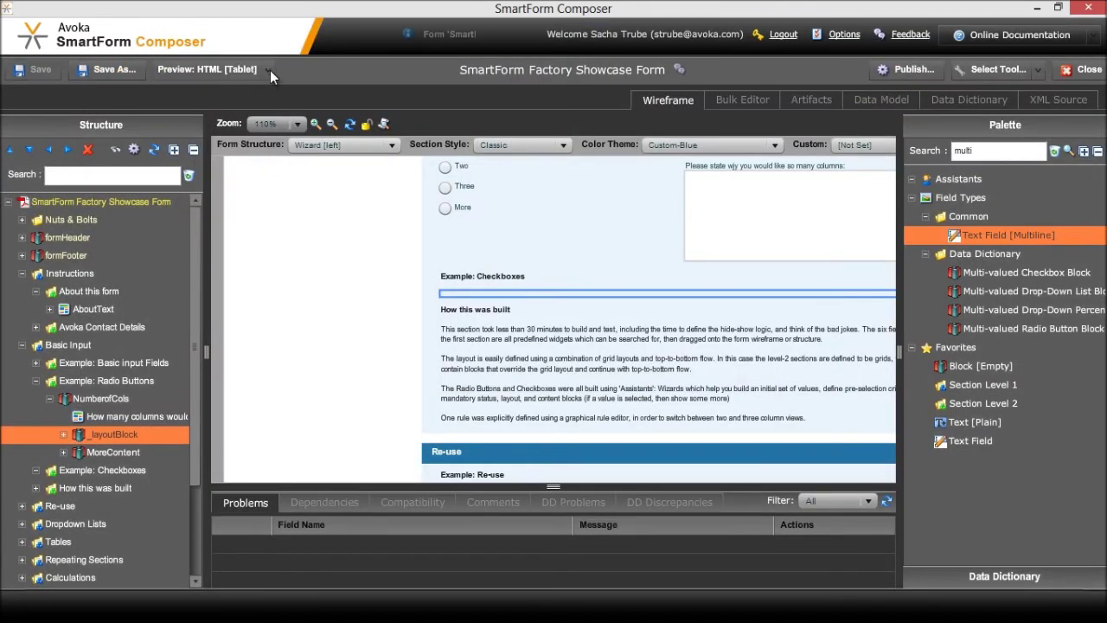
Preview the form as HTML [Desktop] and go to the Basic Input page
{"action": "left_click", "coordinate": [269, 69]}
{"action": "left_click", "coordinate": [212, 116]}
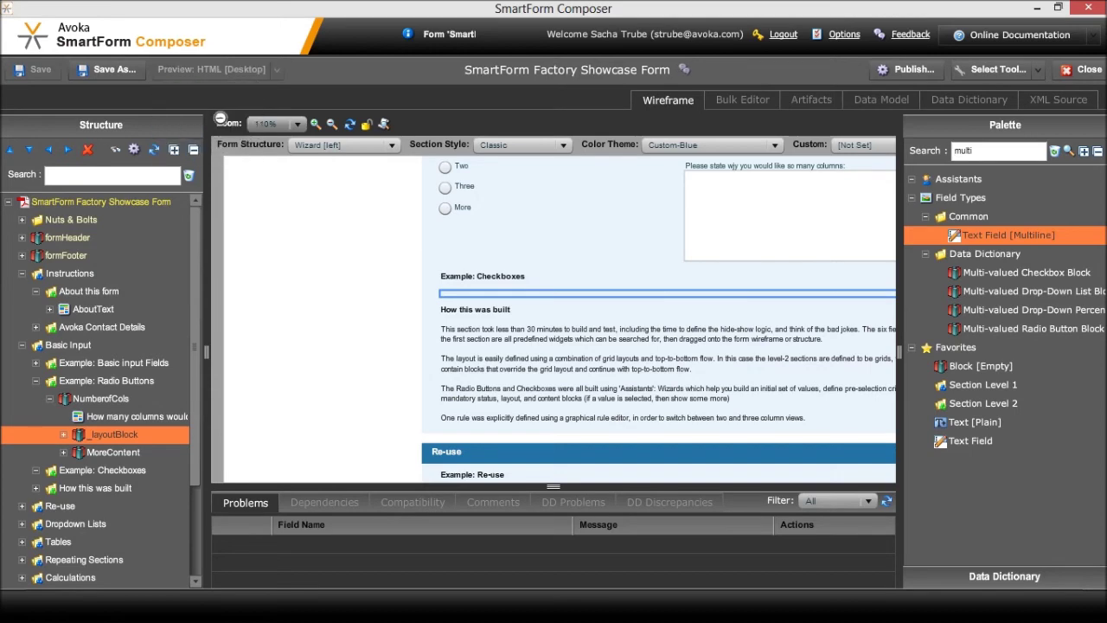
{"action": "left_click", "coordinate": [201, 68]}
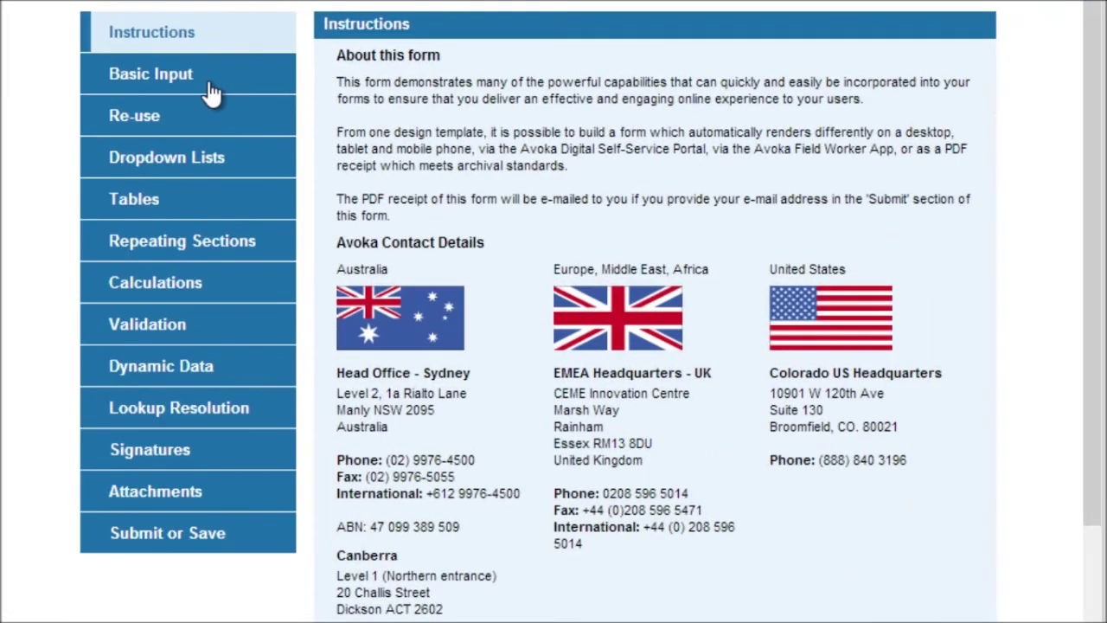
{"action": "left_click", "coordinate": [211, 92]}
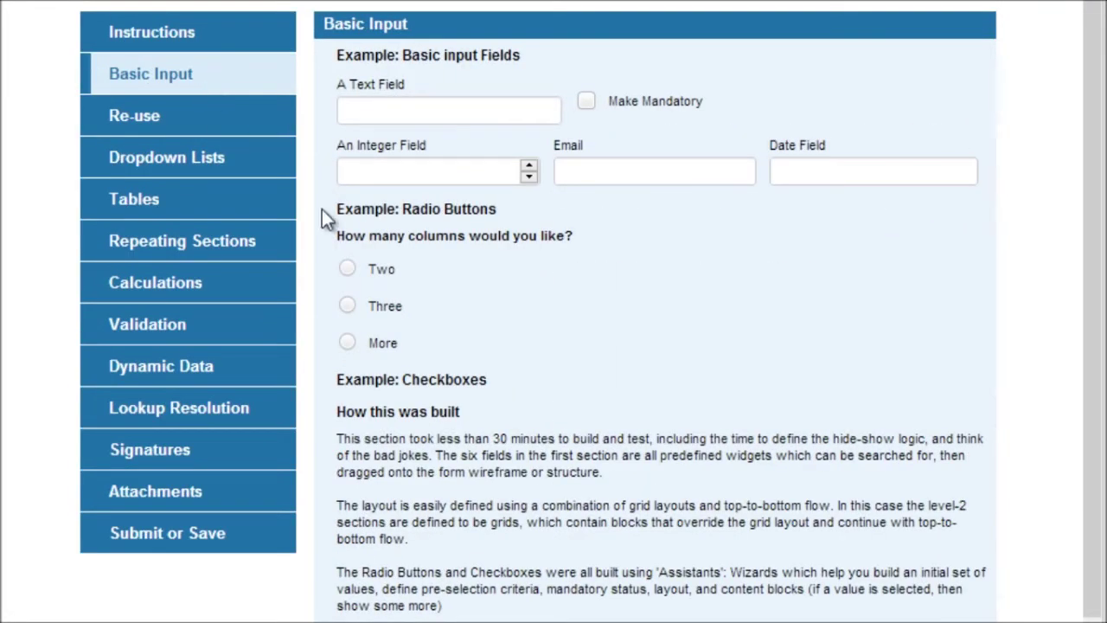
Choose More to show the reason box, then Two to hide it, and close the preview
{"action": "left_click", "coordinate": [348, 344]}
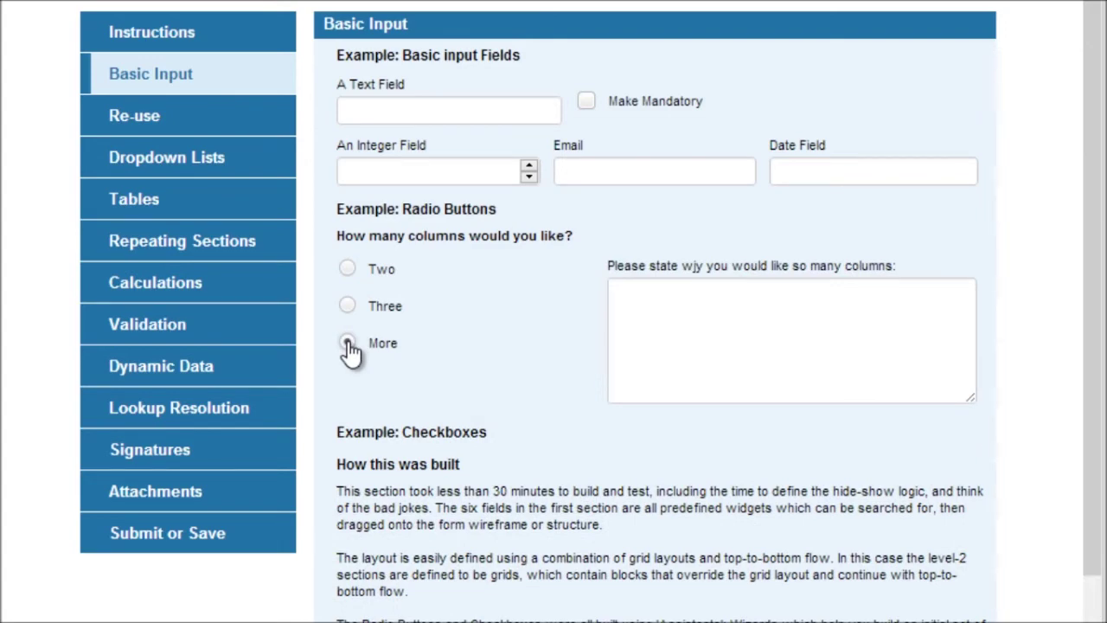
{"action": "left_click", "coordinate": [349, 272]}
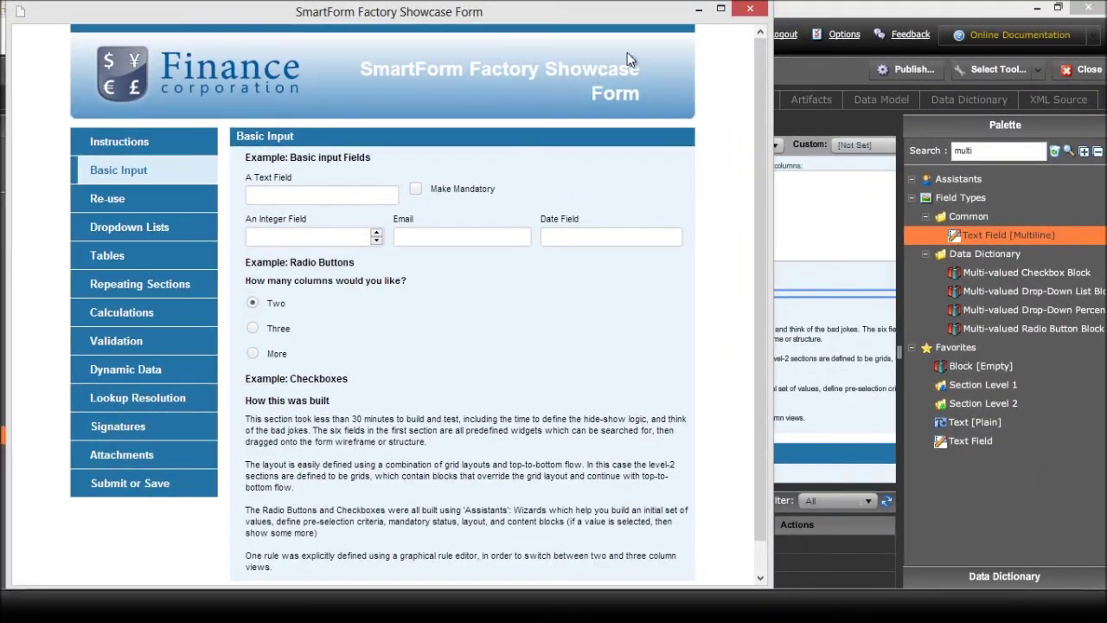
{"action": "left_click", "coordinate": [748, 17]}
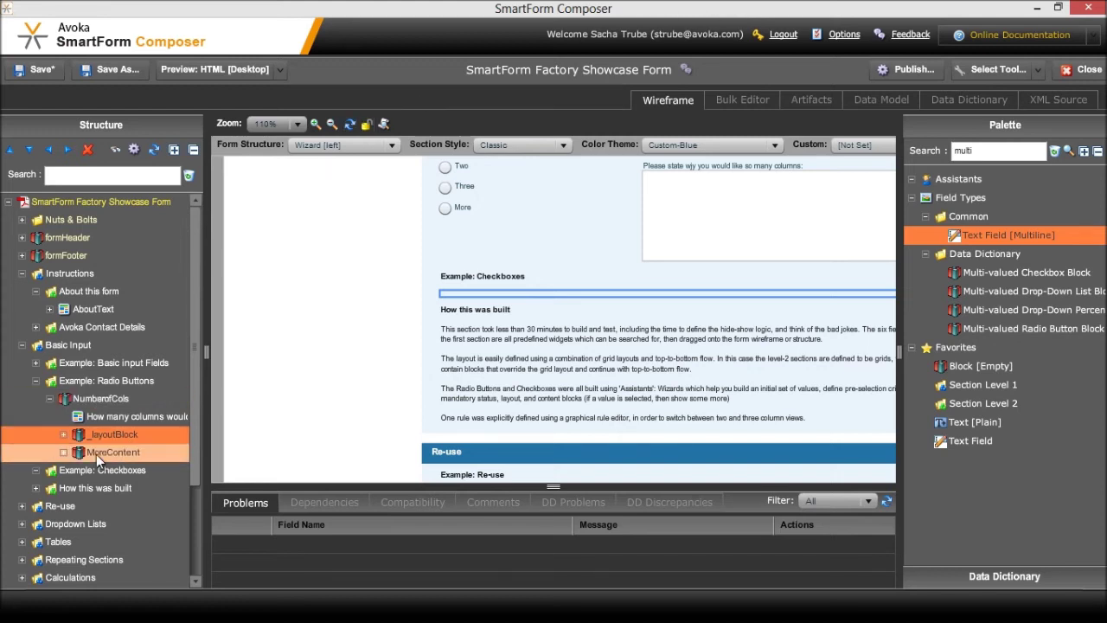
Collapse the radio example and confirm Example: Checkboxes uses a 100% 100% 100% three-column grid
{"action": "left_click", "coordinate": [36, 380]}
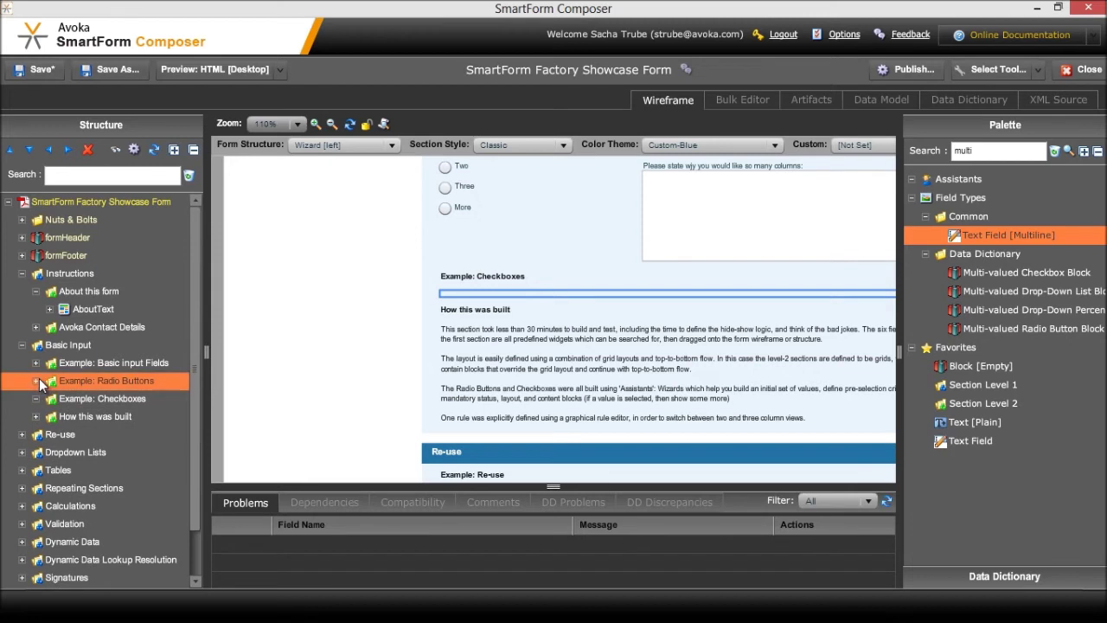
{"action": "left_click", "coordinate": [70, 397]}
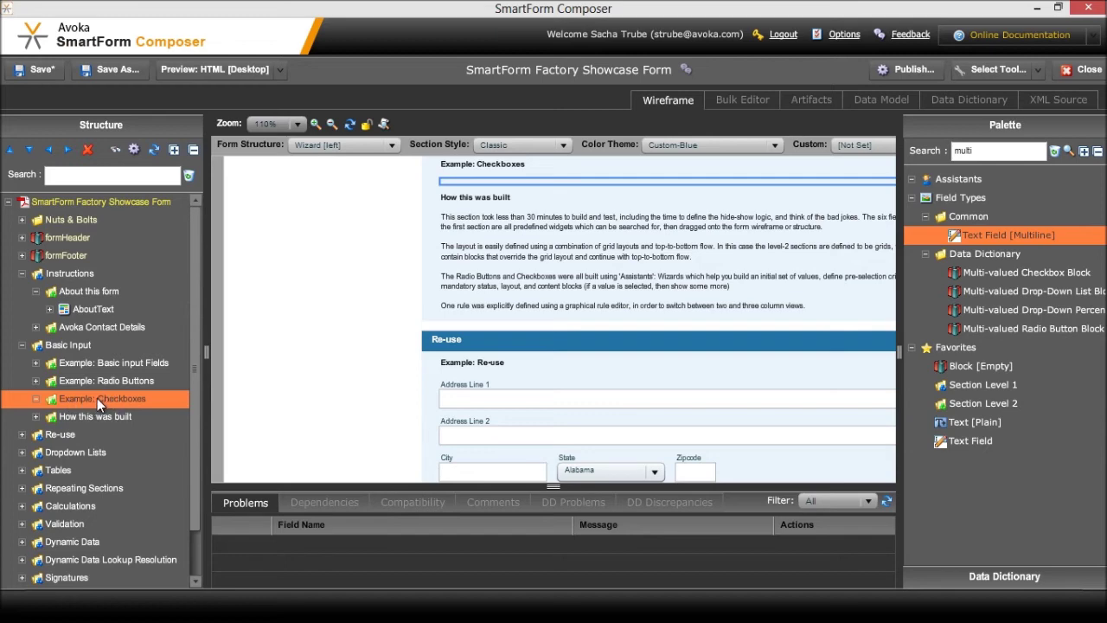
{"action": "double_click", "coordinate": [97, 398]}
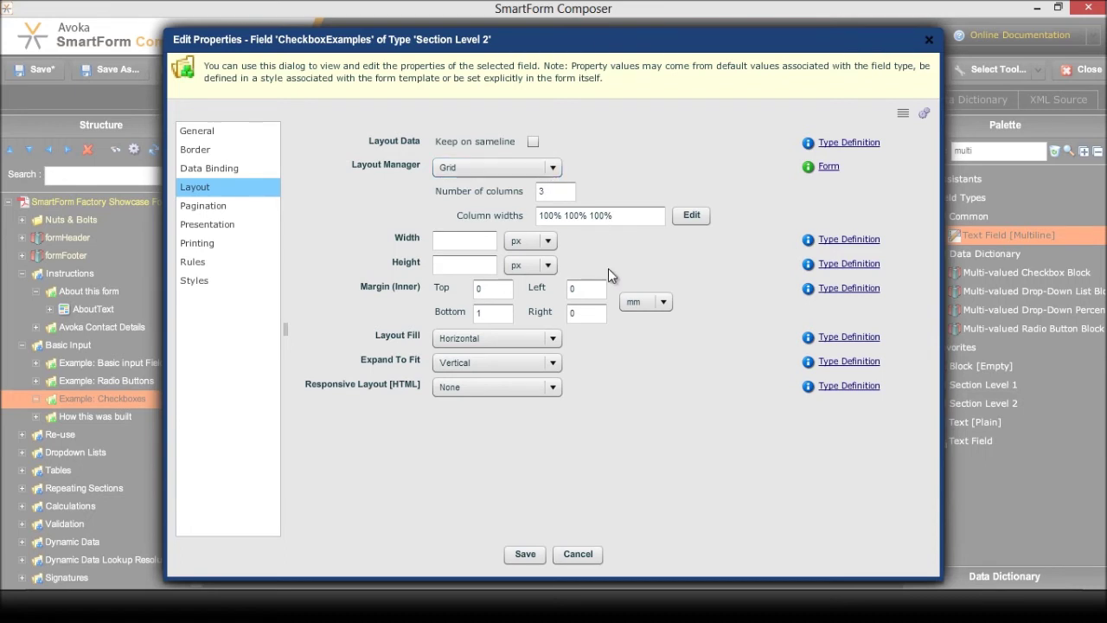
{"action": "left_click", "coordinate": [578, 554]}
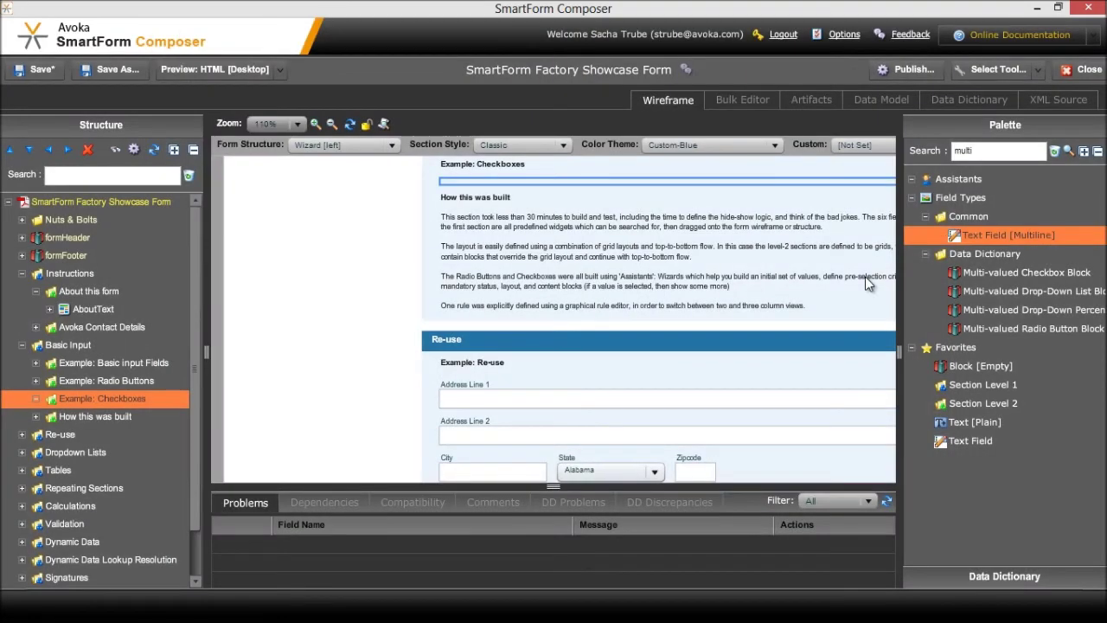
{"action": "left_click", "coordinate": [993, 361]}
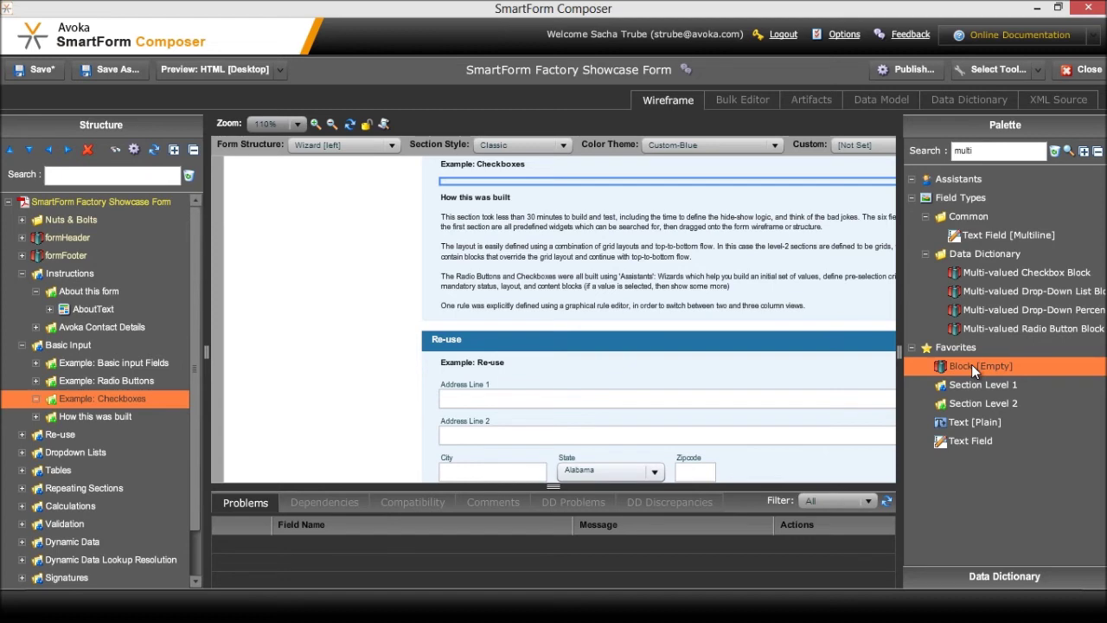
Add three empty blocks named Col1, Col2 and Col3 to the checkboxes section
{"action": "double_click", "coordinate": [971, 364]}
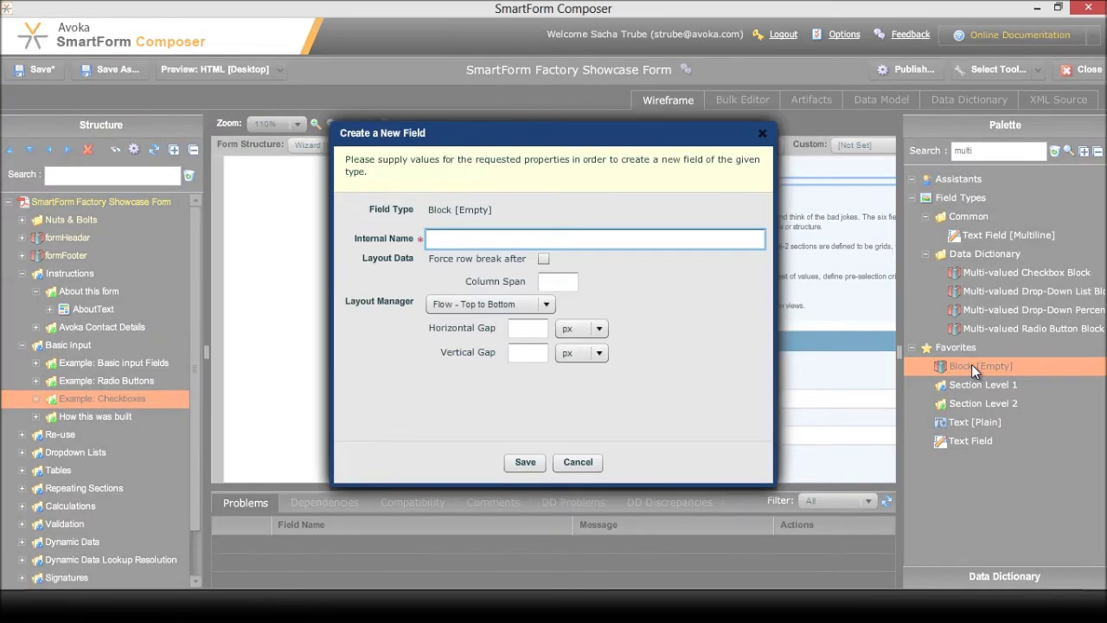
{"action": "type", "text": "Col1"}
{"action": "left_click", "coordinate": [526, 461]}
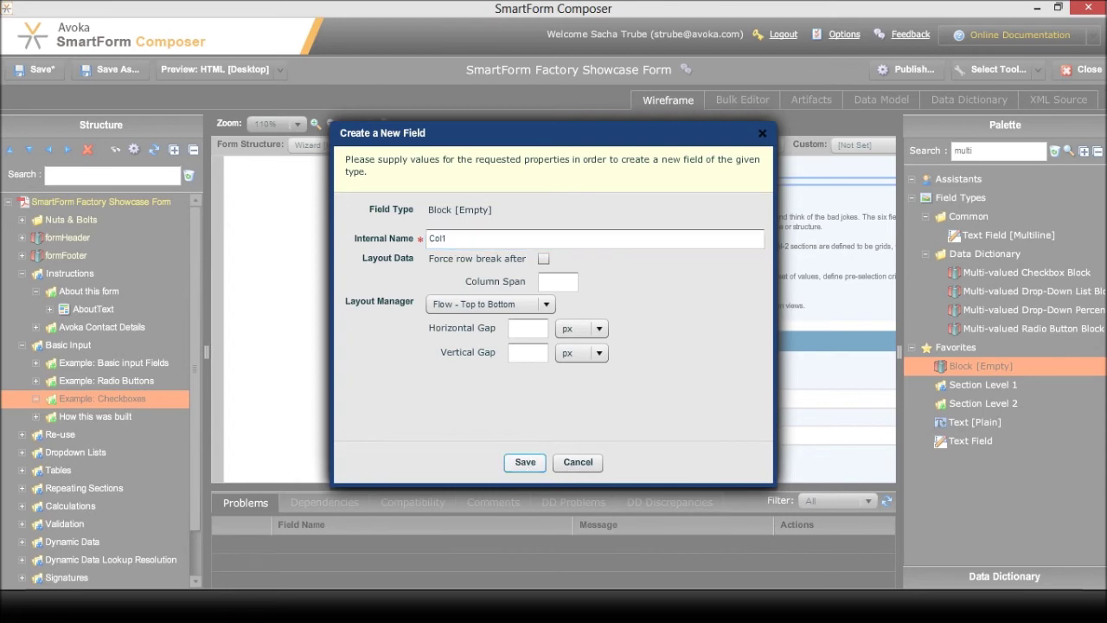
{"action": "double_click", "coordinate": [980, 364]}
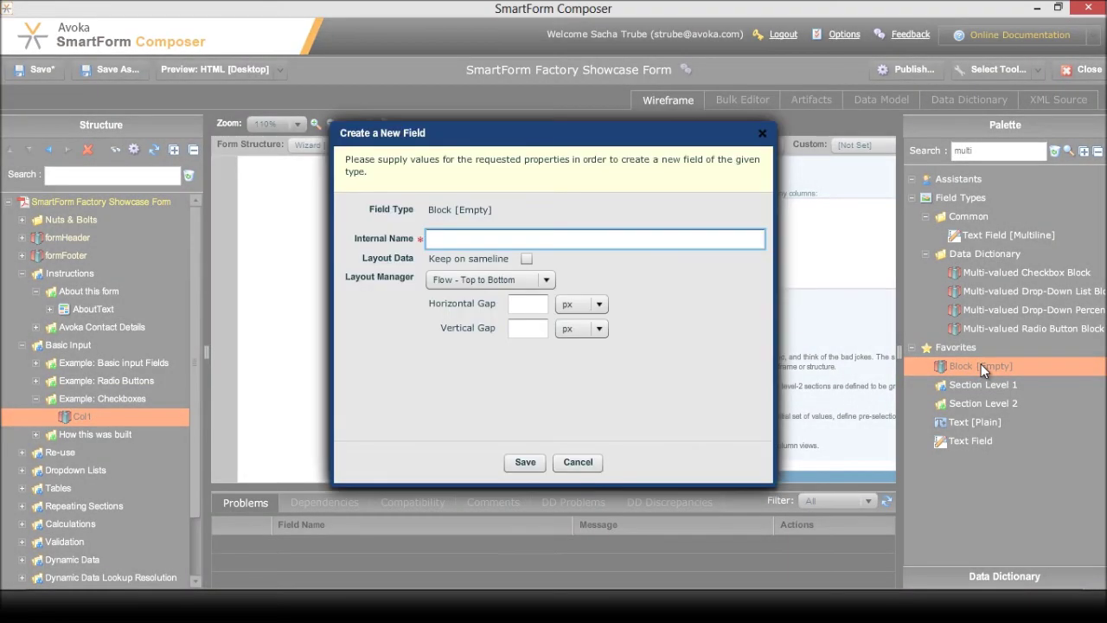
{"action": "type", "text": "Col2"}
{"action": "left_click", "coordinate": [525, 462]}
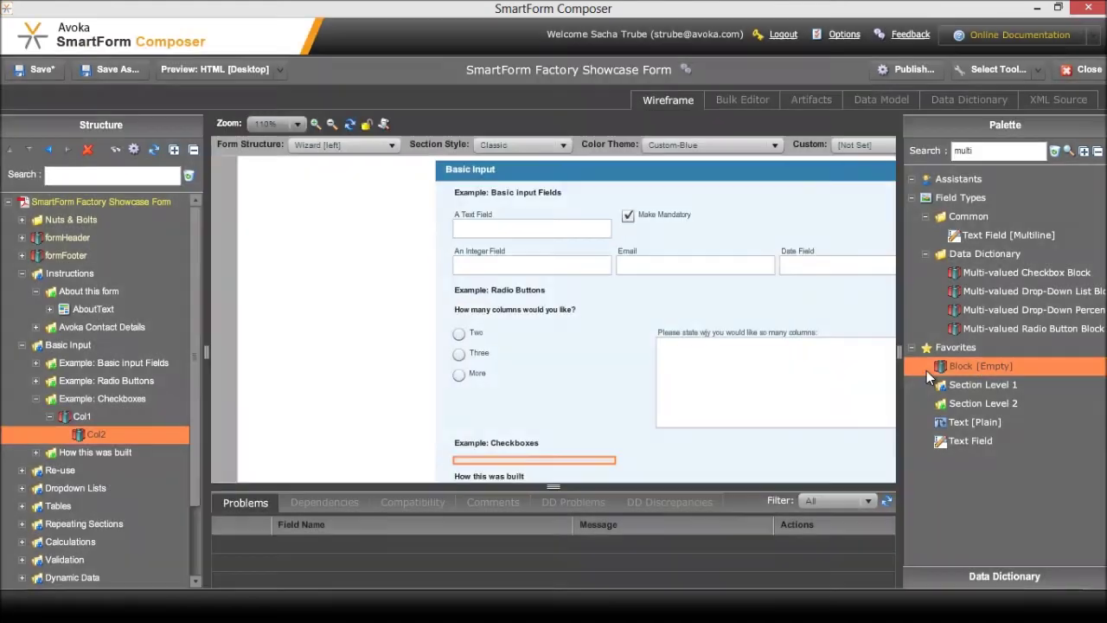
{"action": "double_click", "coordinate": [926, 370]}
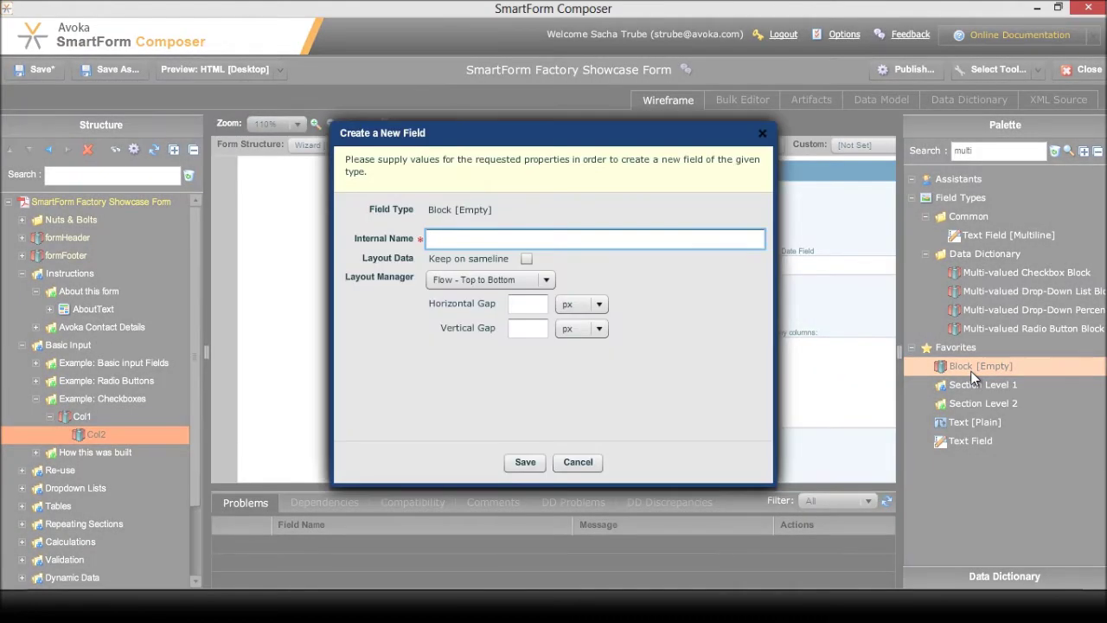
{"action": "type", "text": "Col3"}
{"action": "left_click", "coordinate": [519, 461]}
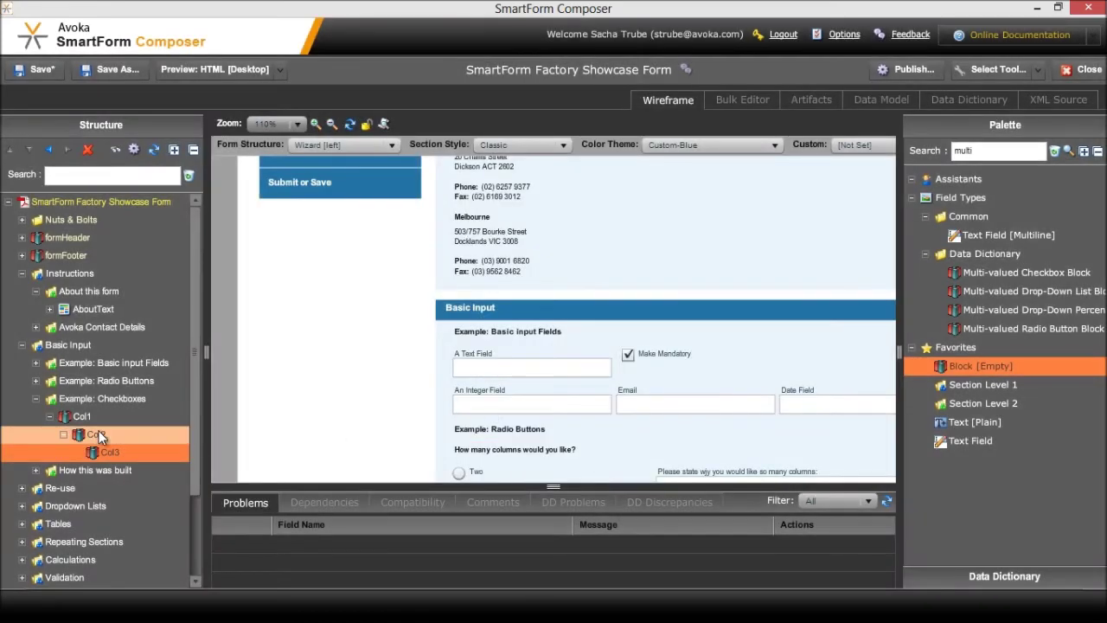
Outdent Col2 and Col3 so they sit at the same level as Col1
{"action": "left_click", "coordinate": [91, 432]}
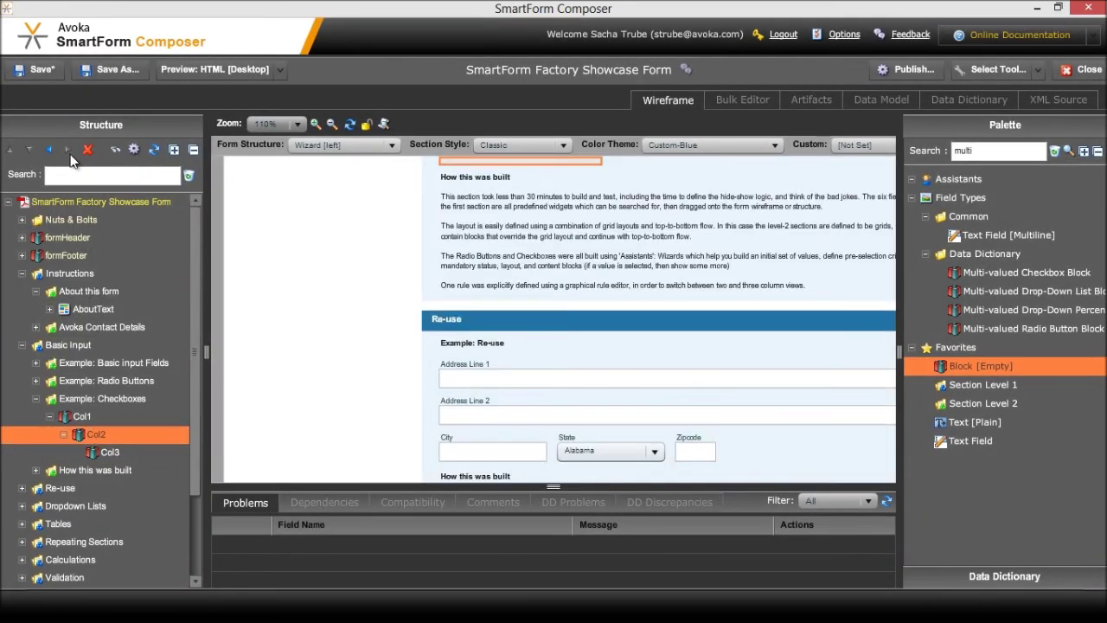
{"action": "left_click", "coordinate": [49, 149]}
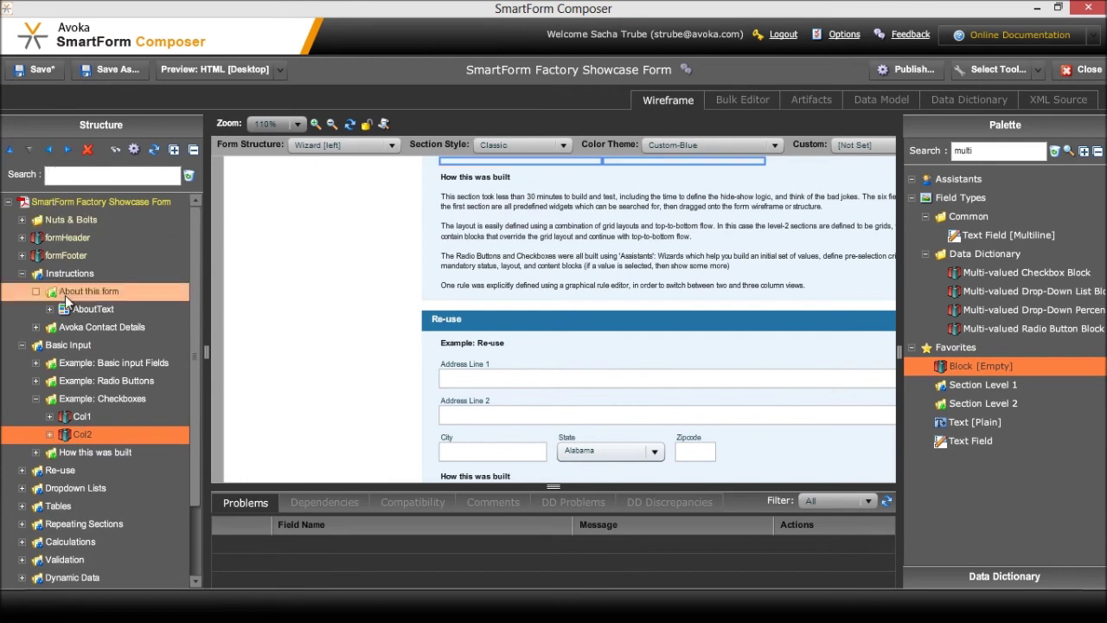
{"action": "left_click", "coordinate": [50, 434]}
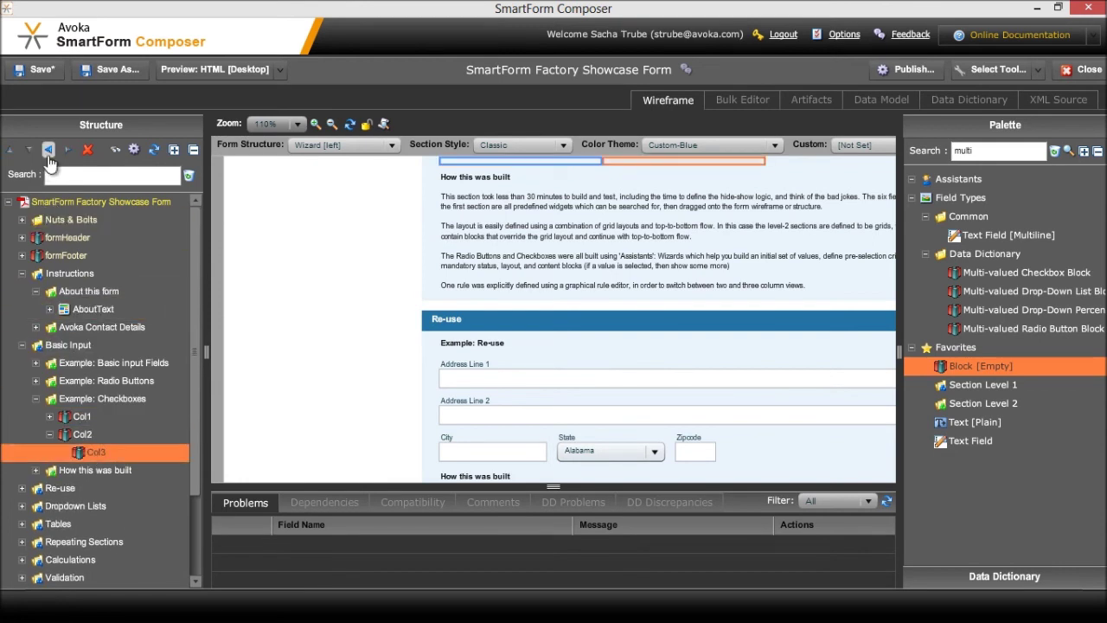
{"action": "left_click", "coordinate": [48, 150]}
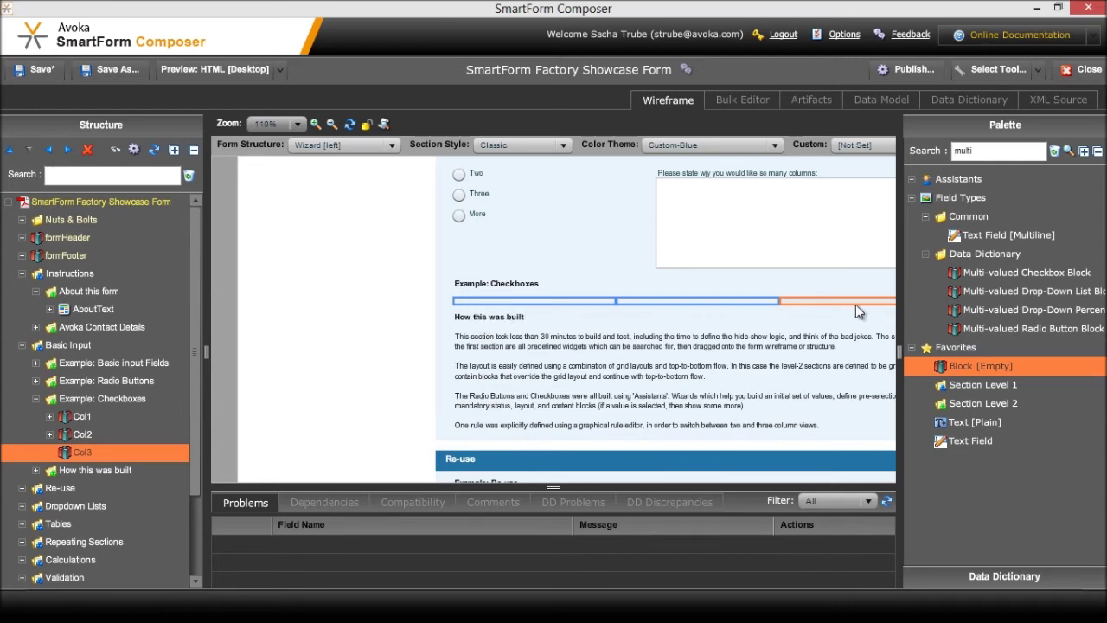
Set Col3's Visibility Rule to Script Based and edit its script
{"action": "double_click", "coordinate": [76, 453]}
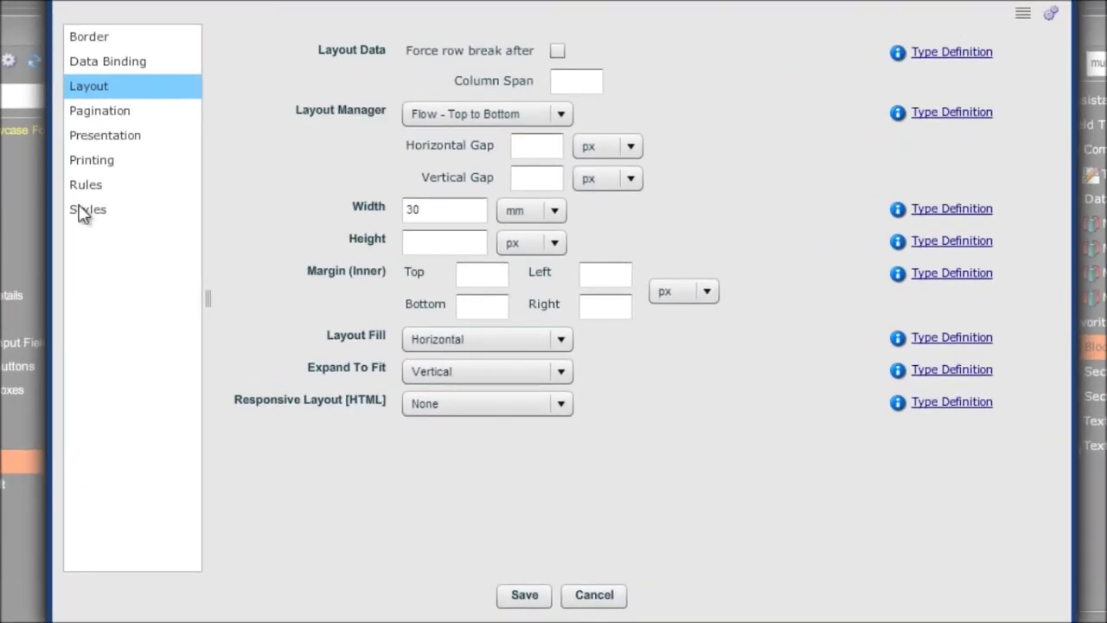
{"action": "left_click", "coordinate": [82, 188]}
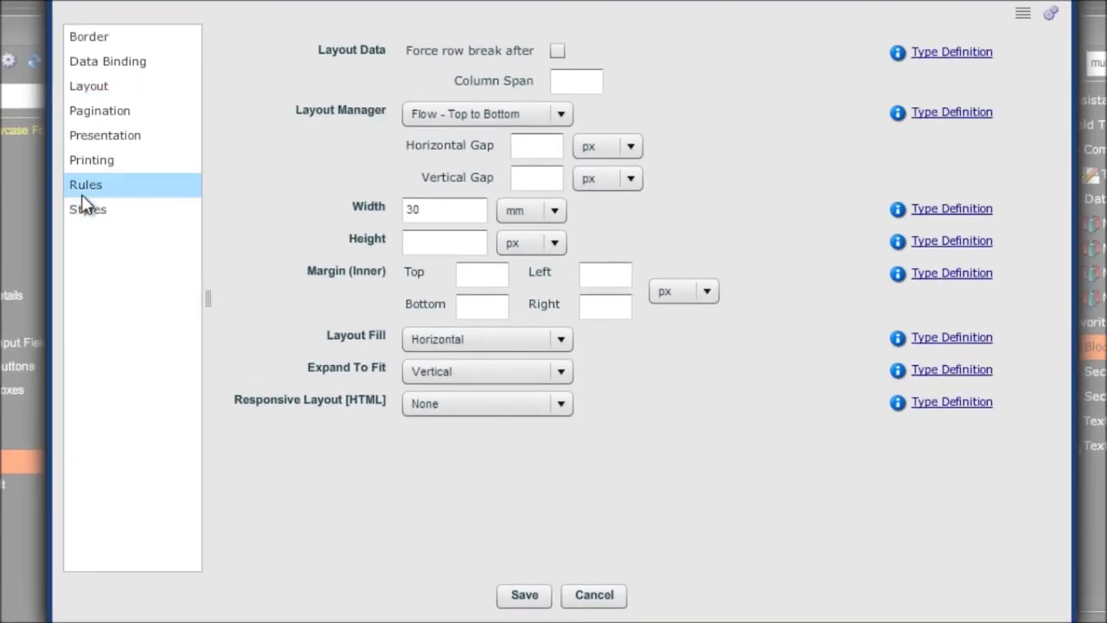
{"action": "left_click", "coordinate": [534, 54]}
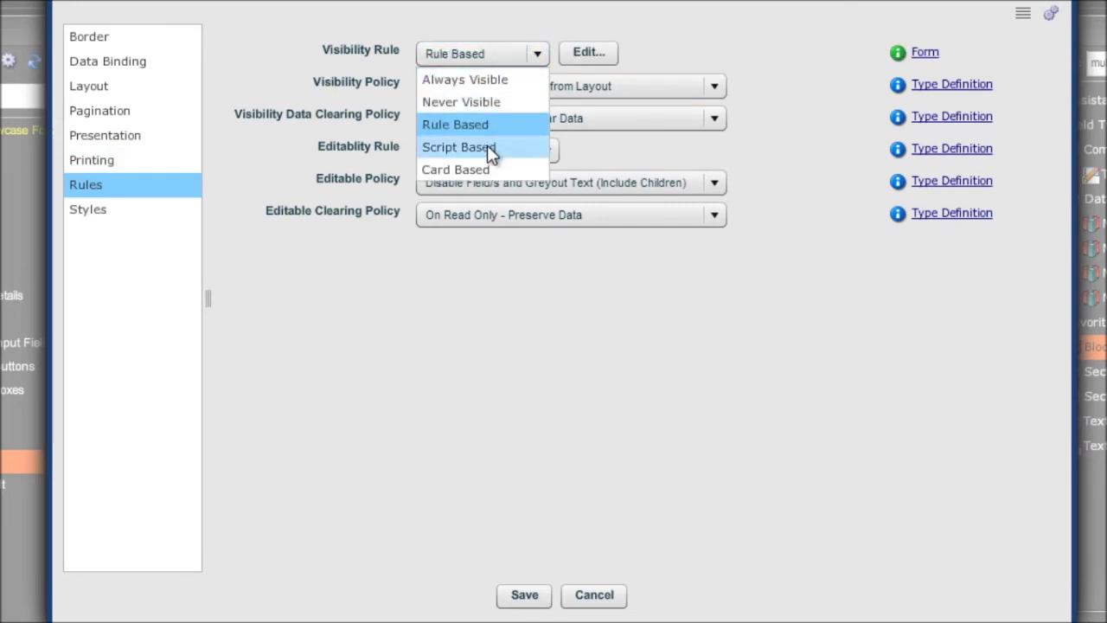
{"action": "left_click", "coordinate": [487, 145]}
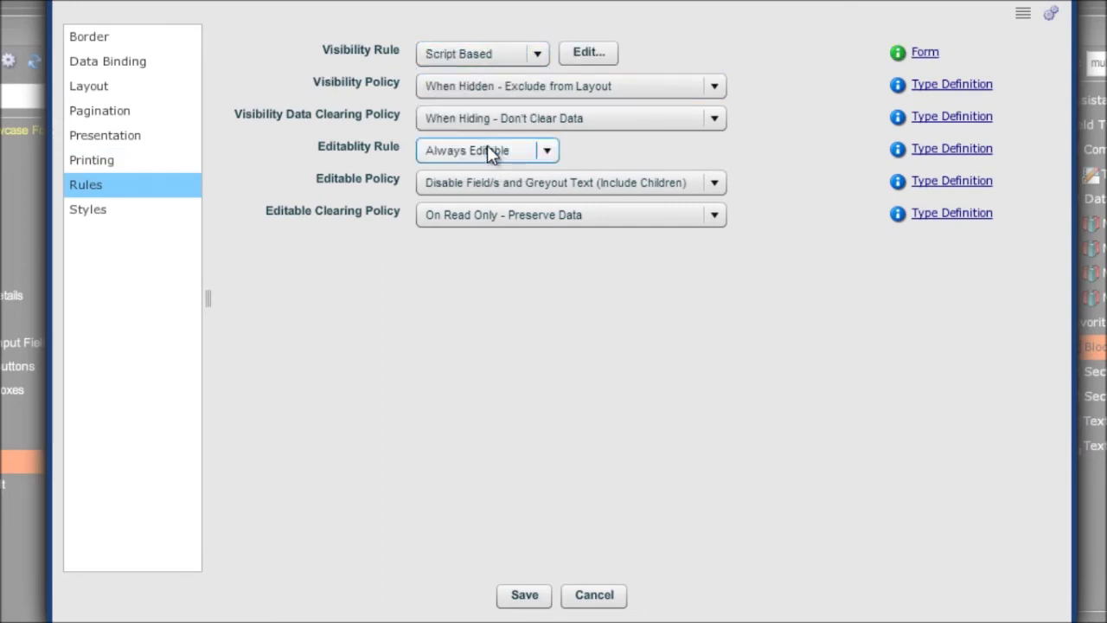
{"action": "left_click", "coordinate": [587, 54]}
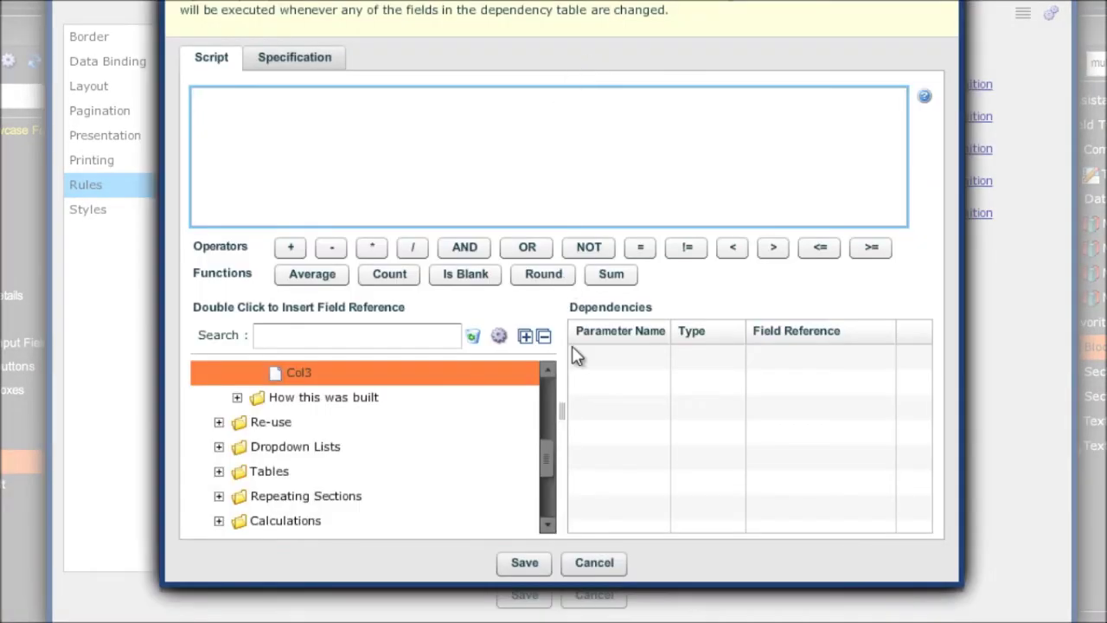
Insert the {Three} radio option reference into the script and save the rule
{"action": "left_click", "coordinate": [548, 371]}
{"action": "left_click", "coordinate": [548, 371]}
{"action": "left_click", "coordinate": [548, 371]}
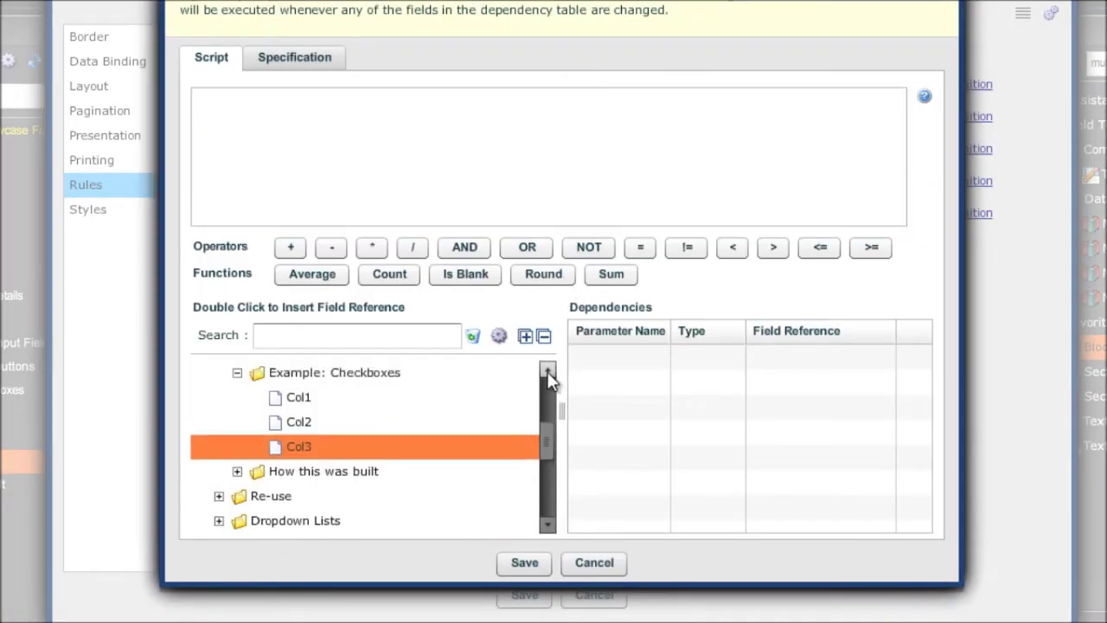
{"action": "left_click", "coordinate": [547, 371]}
{"action": "left_click", "coordinate": [547, 371]}
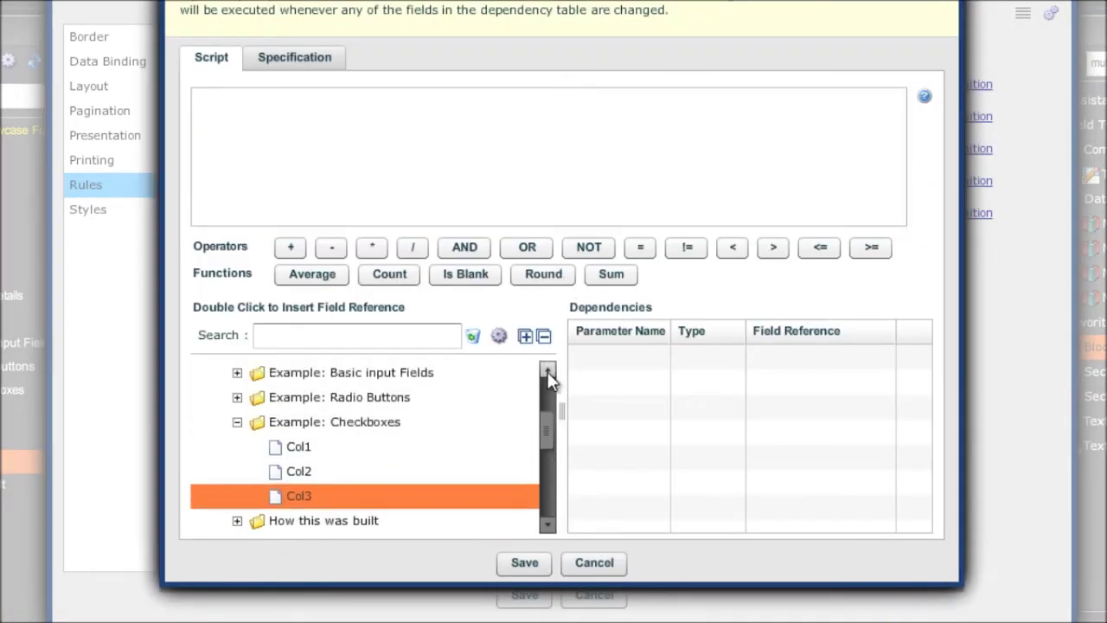
{"action": "left_click", "coordinate": [237, 397]}
{"action": "left_click", "coordinate": [256, 422]}
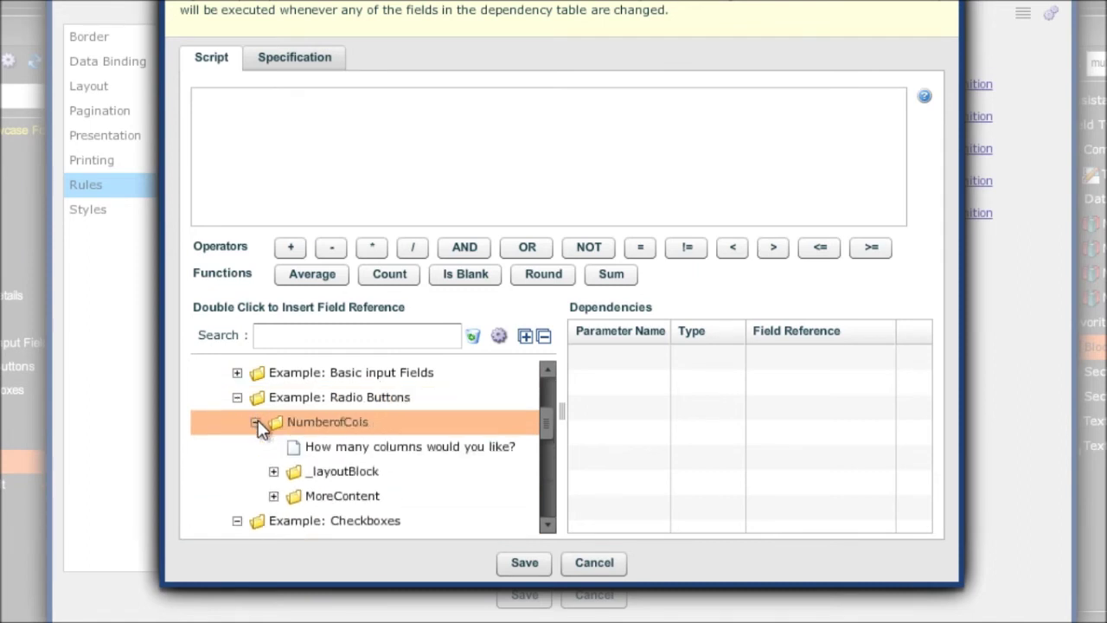
{"action": "left_click", "coordinate": [273, 497]}
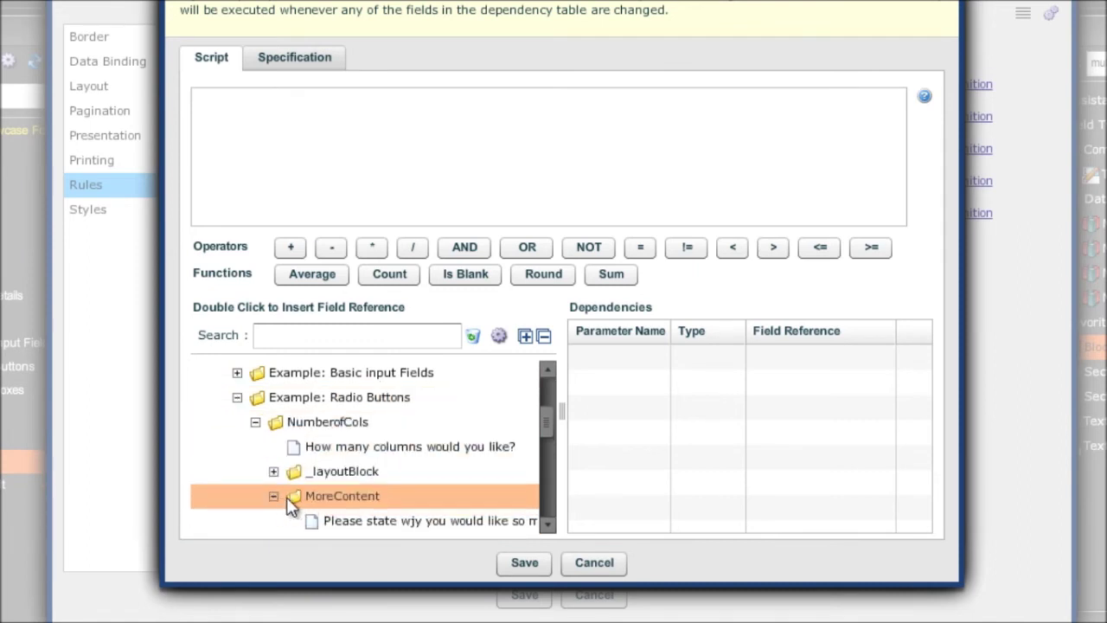
{"action": "left_click_drag", "start_coordinate": [546, 424], "coordinate": [545, 437]}
{"action": "left_click", "coordinate": [274, 397]}
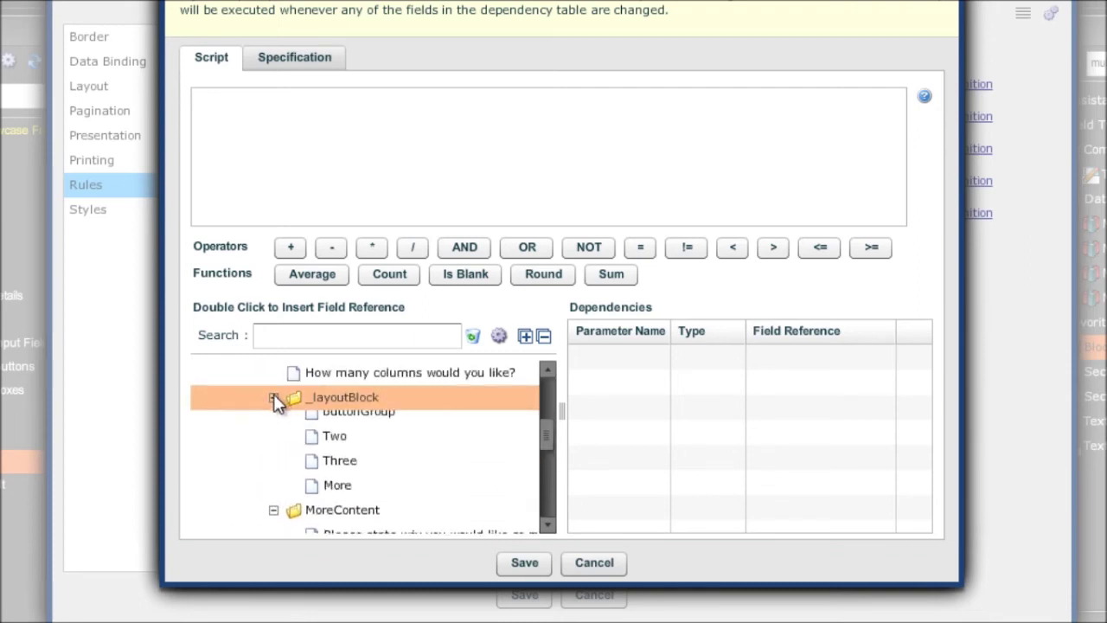
{"action": "left_click", "coordinate": [344, 472]}
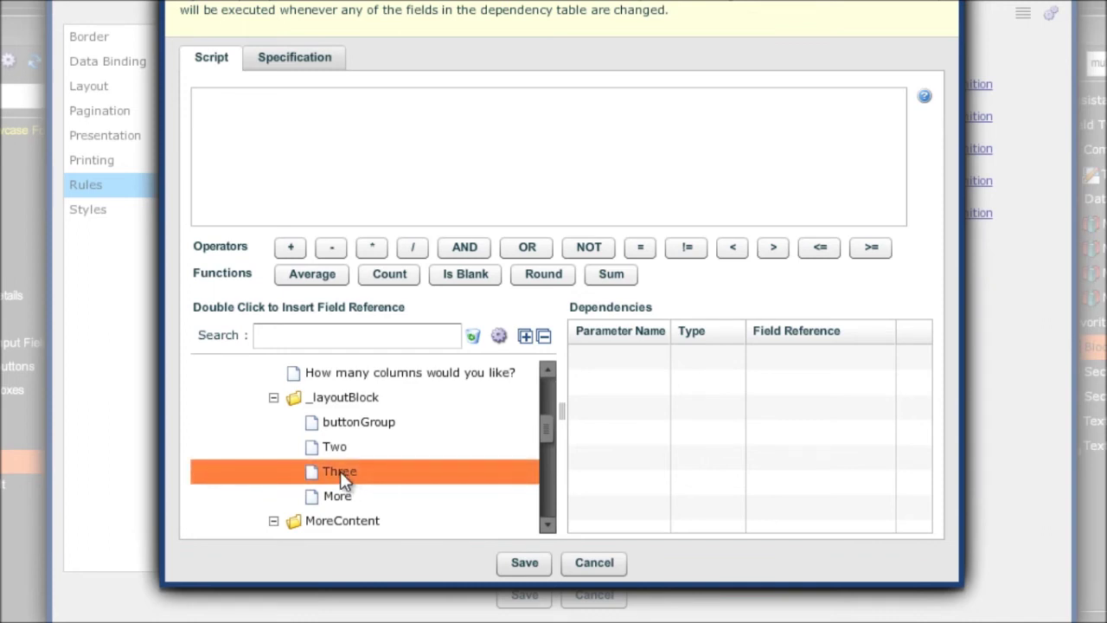
{"action": "double_click", "coordinate": [339, 471]}
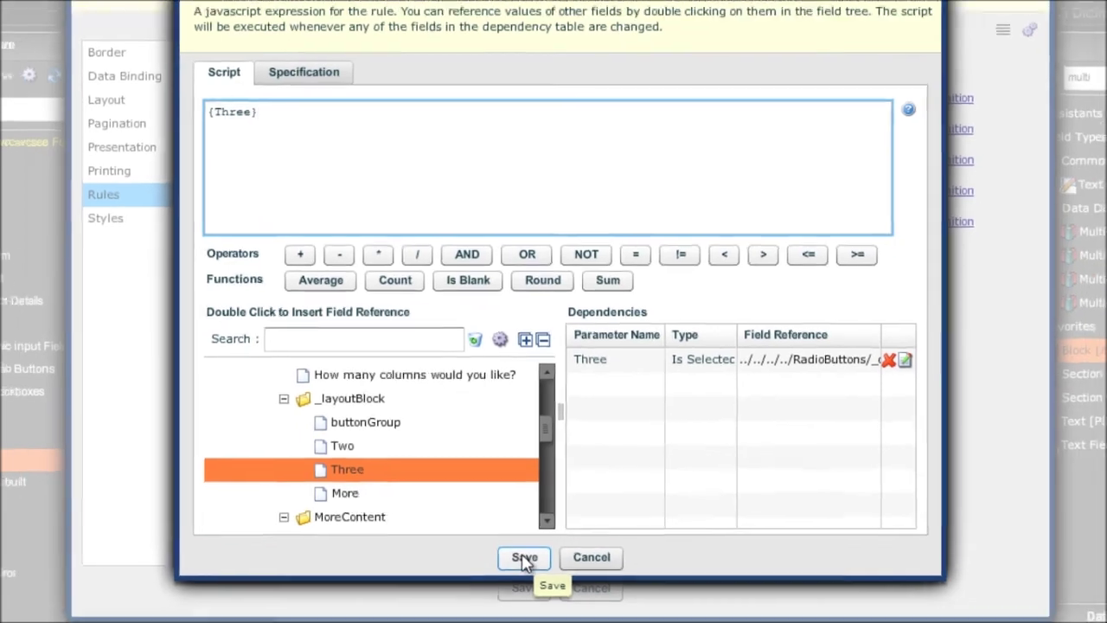
{"action": "left_click", "coordinate": [524, 559]}
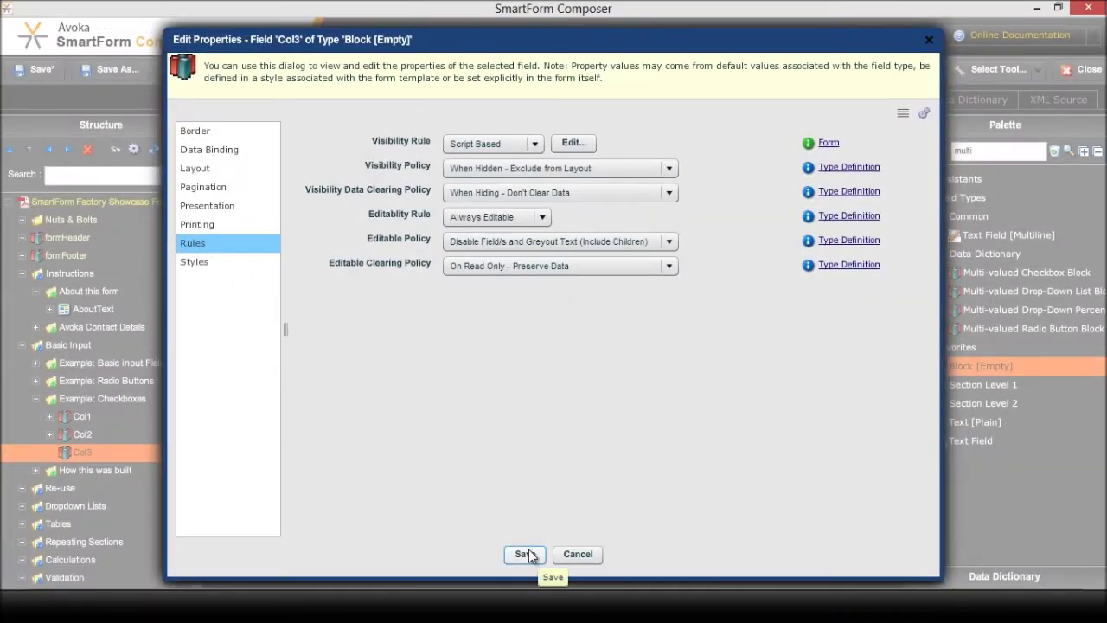
{"action": "left_click", "coordinate": [527, 552]}
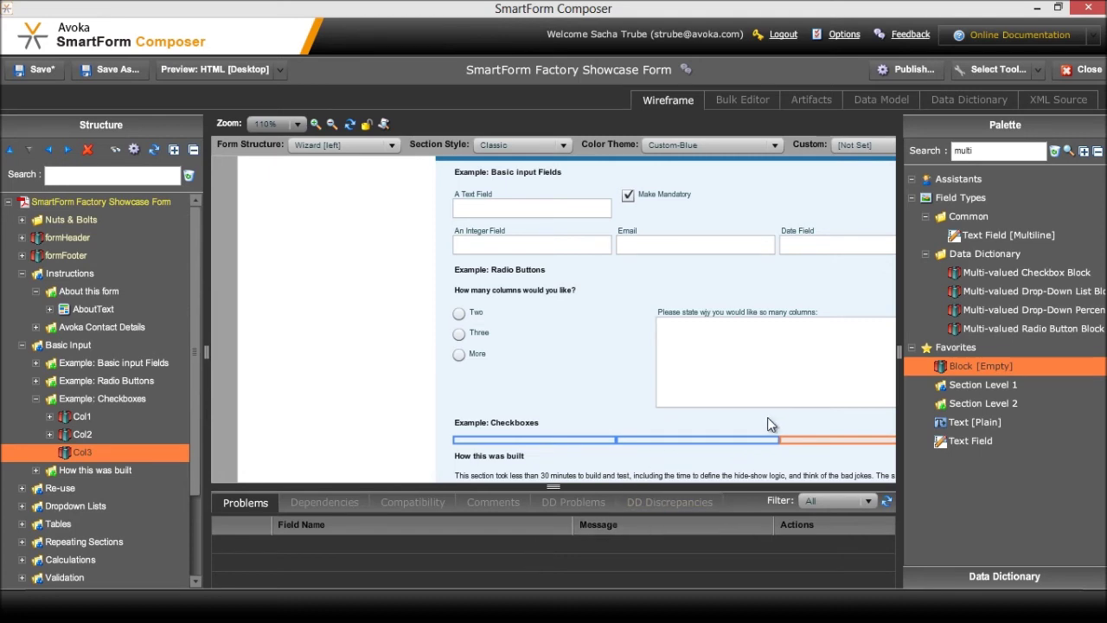
Start a checkbox group in Col1 titled 'What do you like to eat?'
{"action": "left_click", "coordinate": [1055, 152]}
{"action": "left_click", "coordinate": [989, 195]}
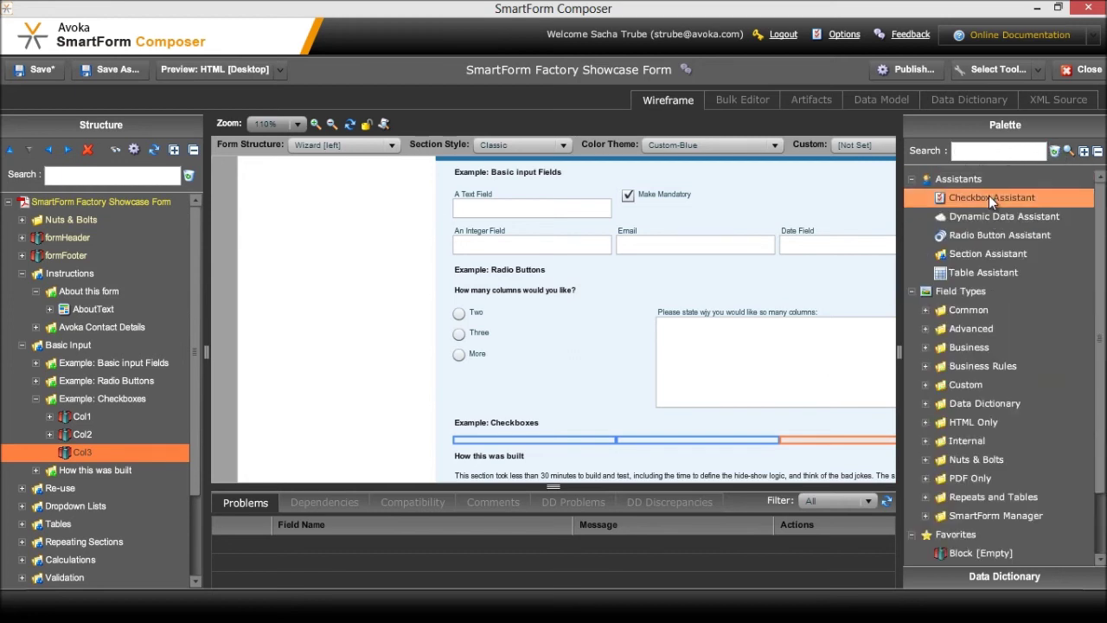
{"action": "left_click", "coordinate": [80, 416]}
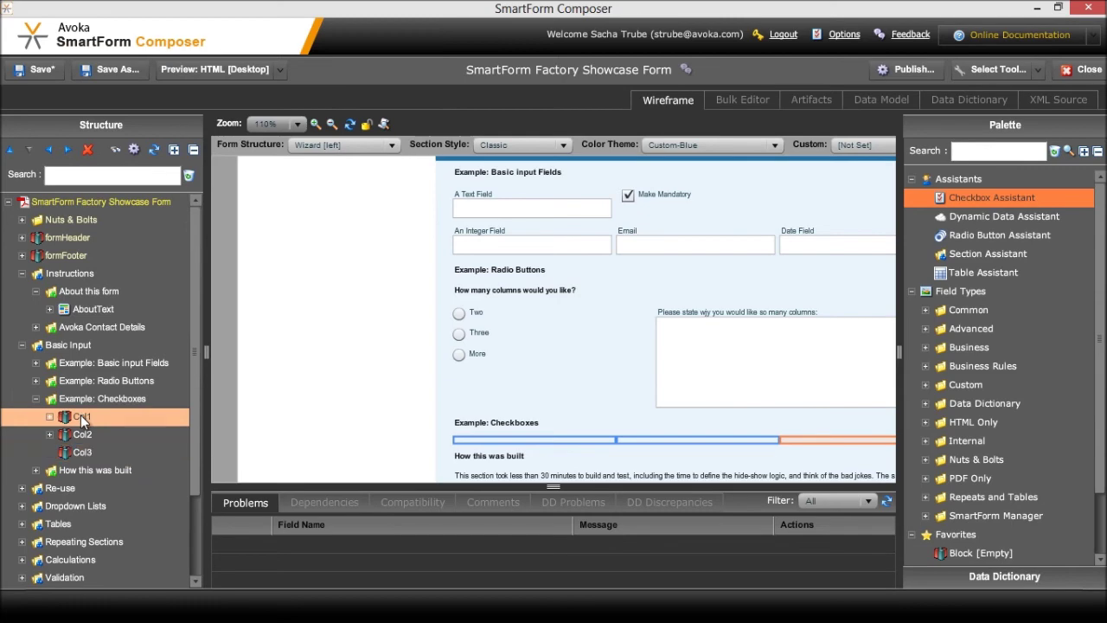
{"action": "double_click", "coordinate": [1020, 199]}
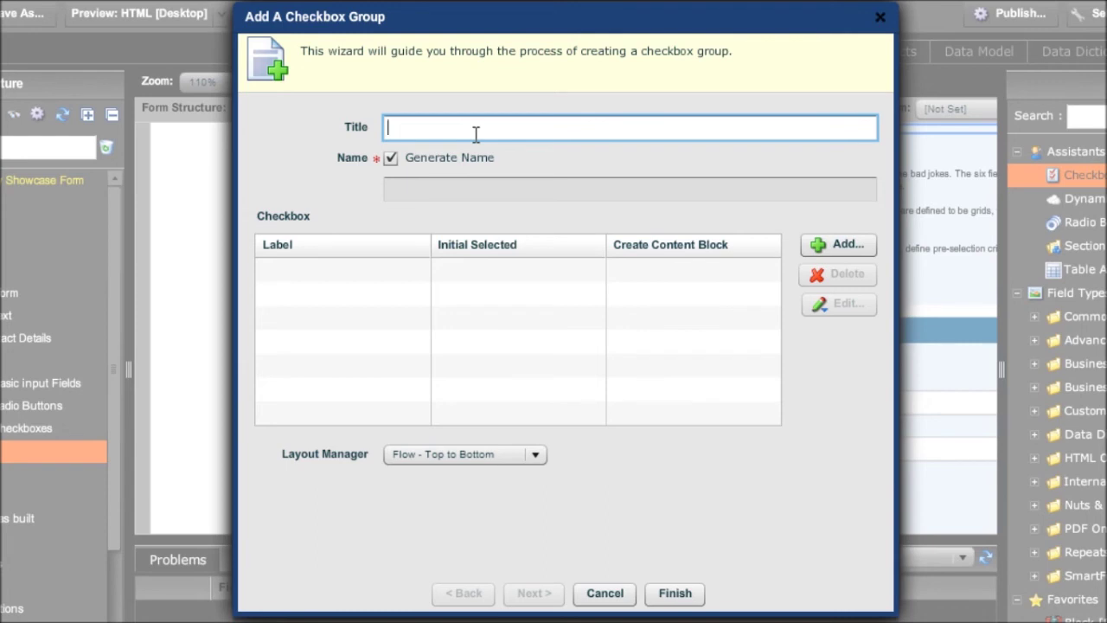
{"action": "type", "text": "What do you like to "}
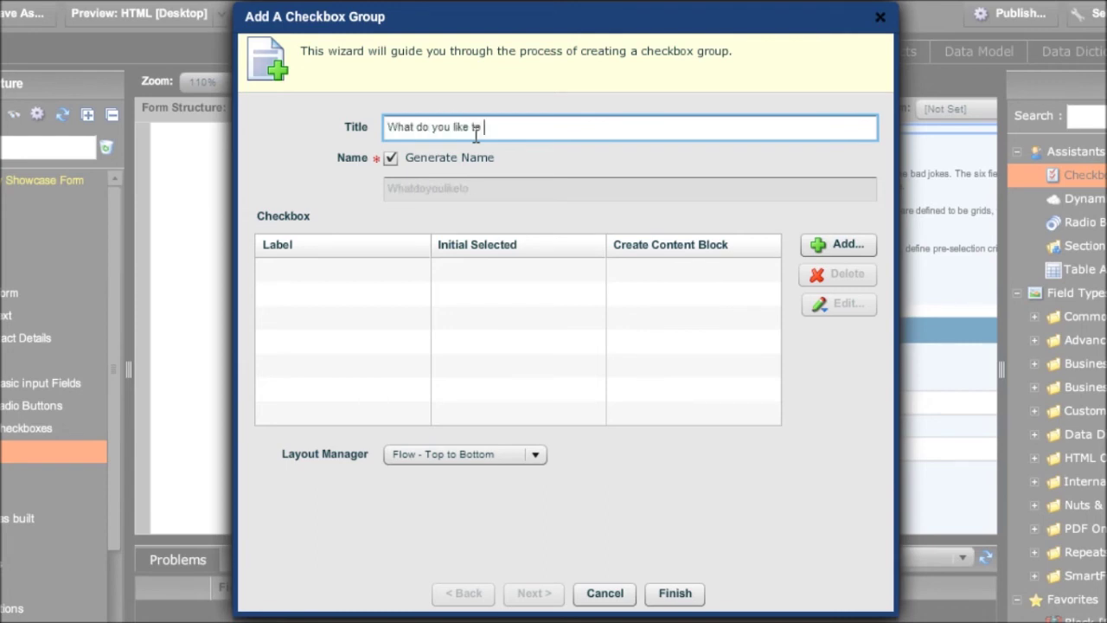
{"action": "type", "text": "eat?"}
Add the Hame, Cheese and Avocado options and finish the group
{"action": "left_click", "coordinate": [850, 244]}
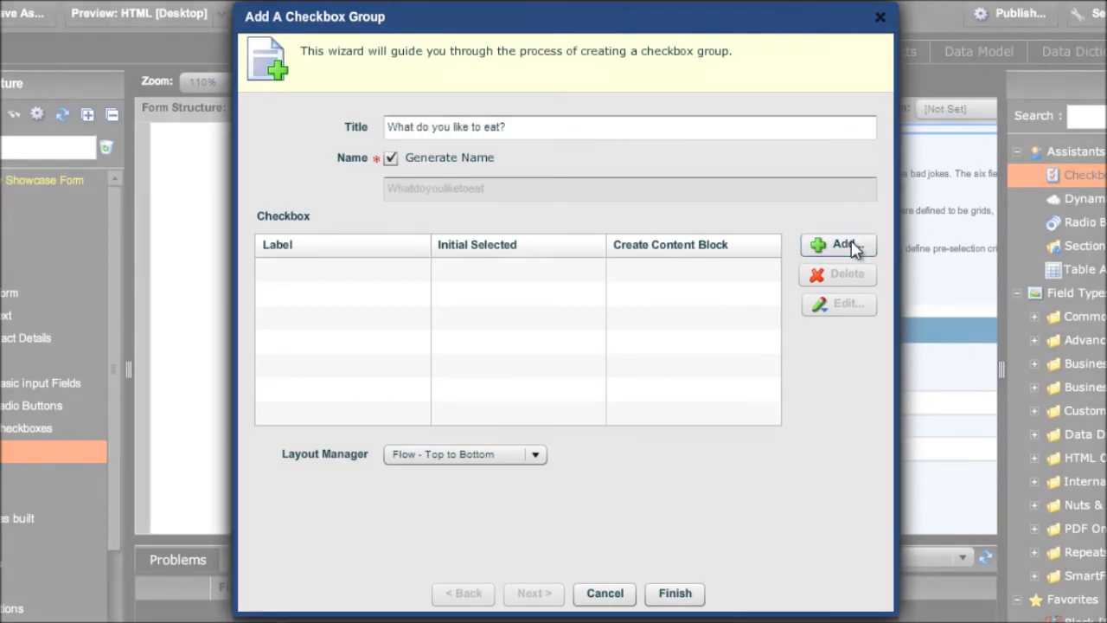
{"action": "type", "text": "Hame"}
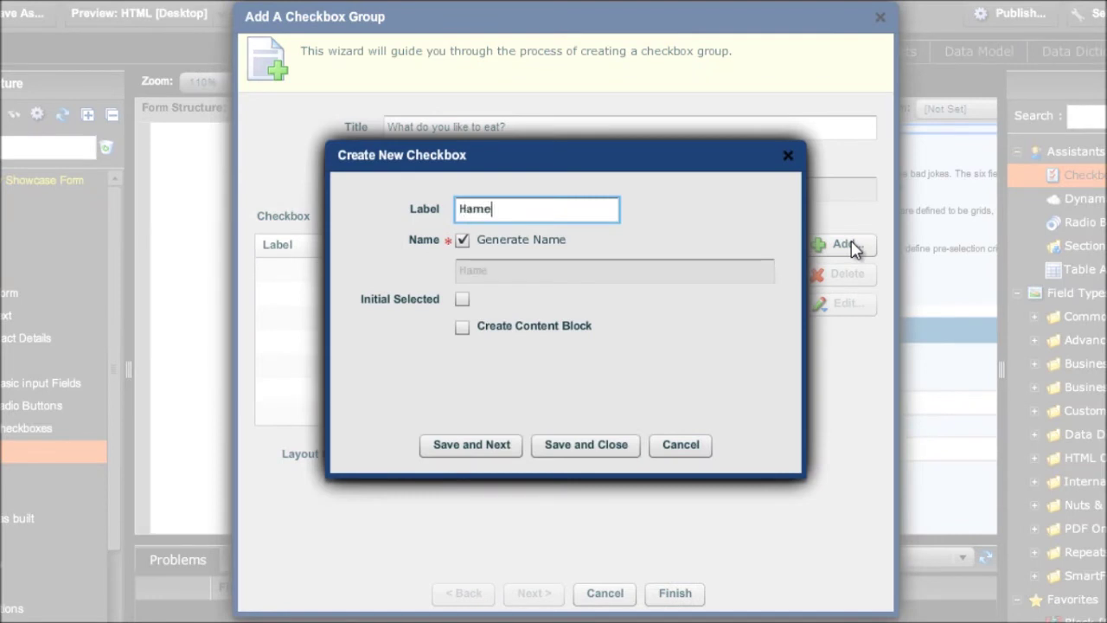
{"action": "key", "text": "BackSpace"}
{"action": "key", "text": "BackSpace"}
{"action": "key", "text": "BackSpace"}
{"action": "key", "text": "BackSpace"}
{"action": "type", "text": "Chees"}
{"action": "key", "text": "BackSpace"}
{"action": "key", "text": "BackSpace"}
{"action": "key", "text": "BackSpace"}
{"action": "key", "text": "BackSpace"}
{"action": "key", "text": "BackSpace"}
{"action": "type", "text": "Avocado"}
{"action": "left_click", "coordinate": [628, 445]}
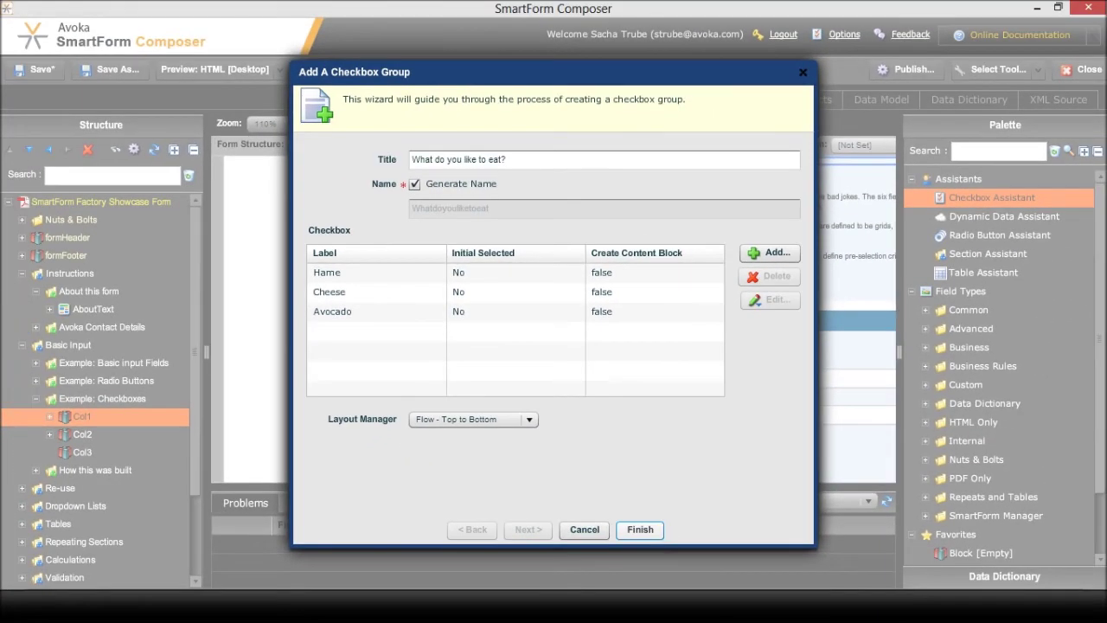
{"action": "left_click", "coordinate": [639, 529]}
{"action": "left_click", "coordinate": [86, 490]}
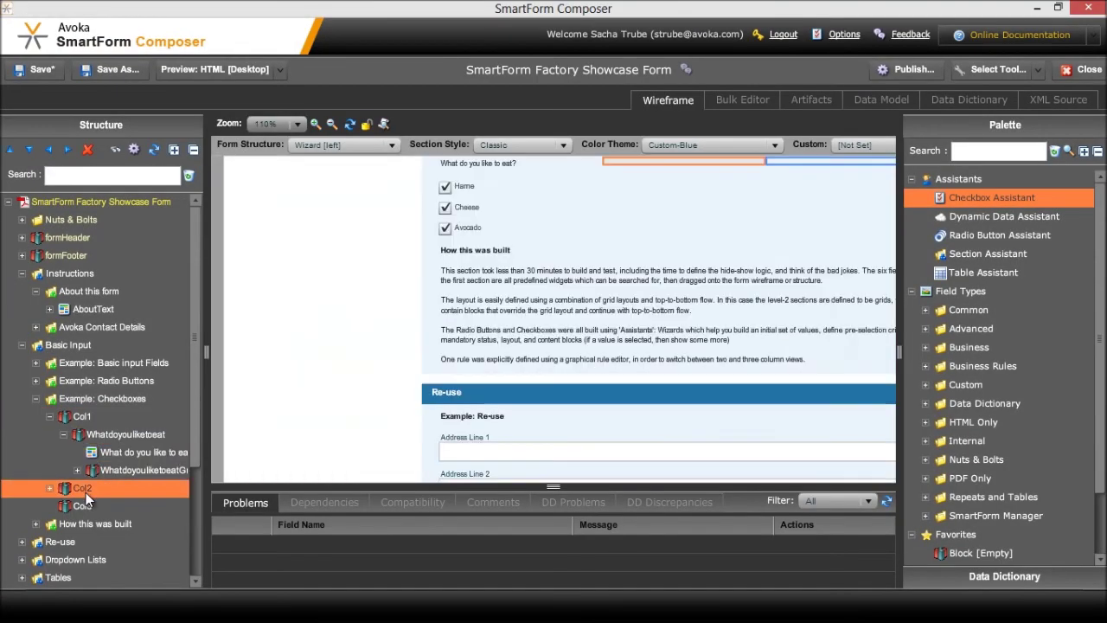
Start a 'Mark all that are true' group with 'The client has an environmental policy' option
{"action": "double_click", "coordinate": [971, 197]}
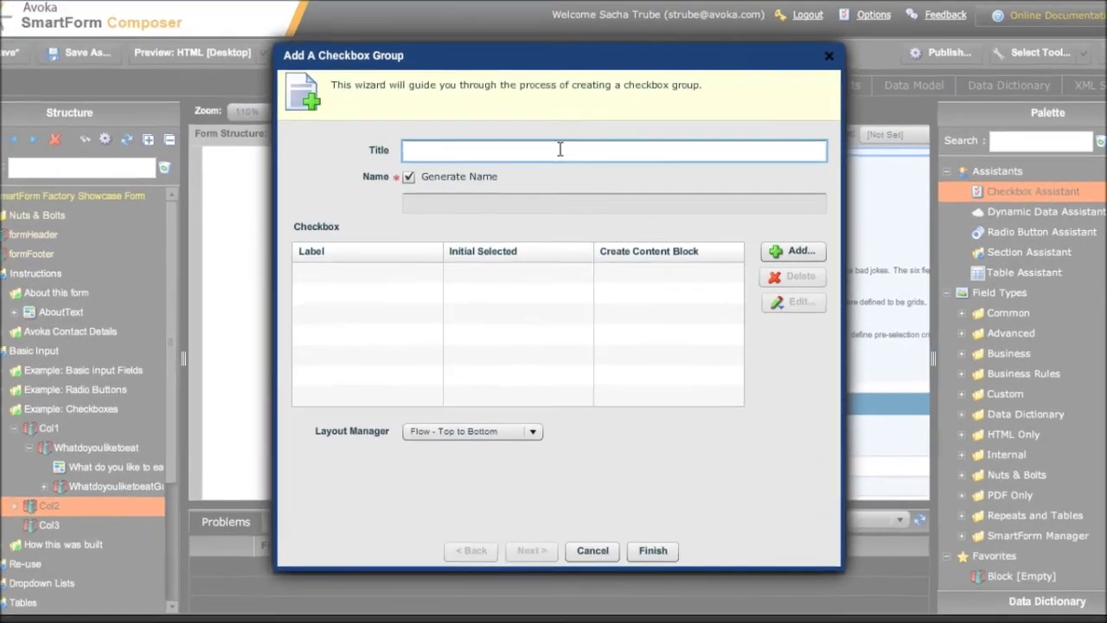
{"action": "type", "text": "Mark all"}
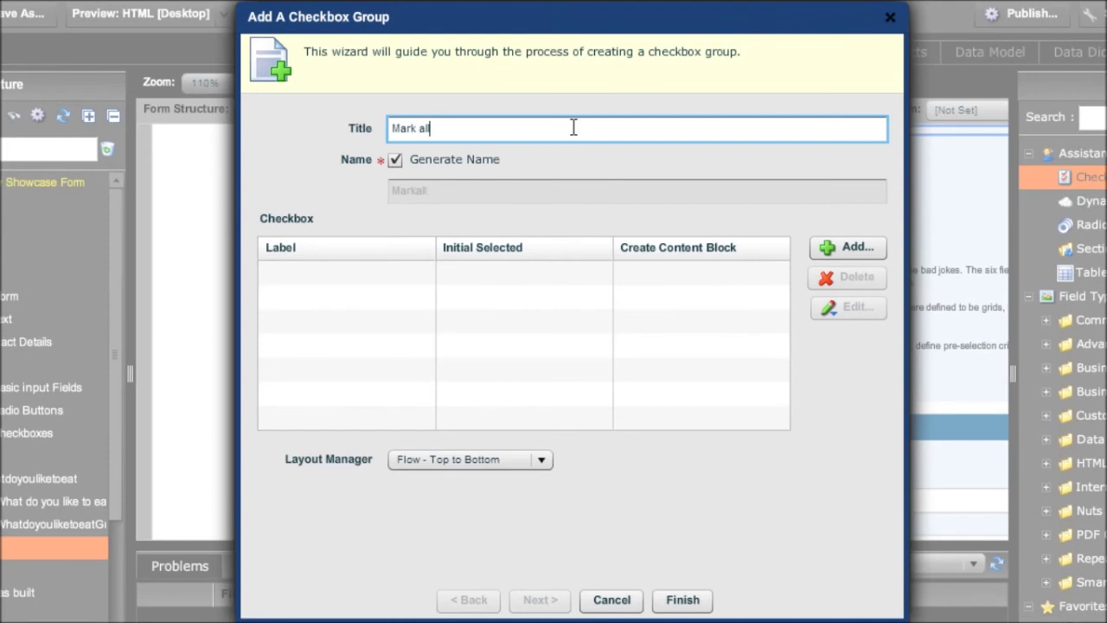
{"action": "type", "text": " that are true"}
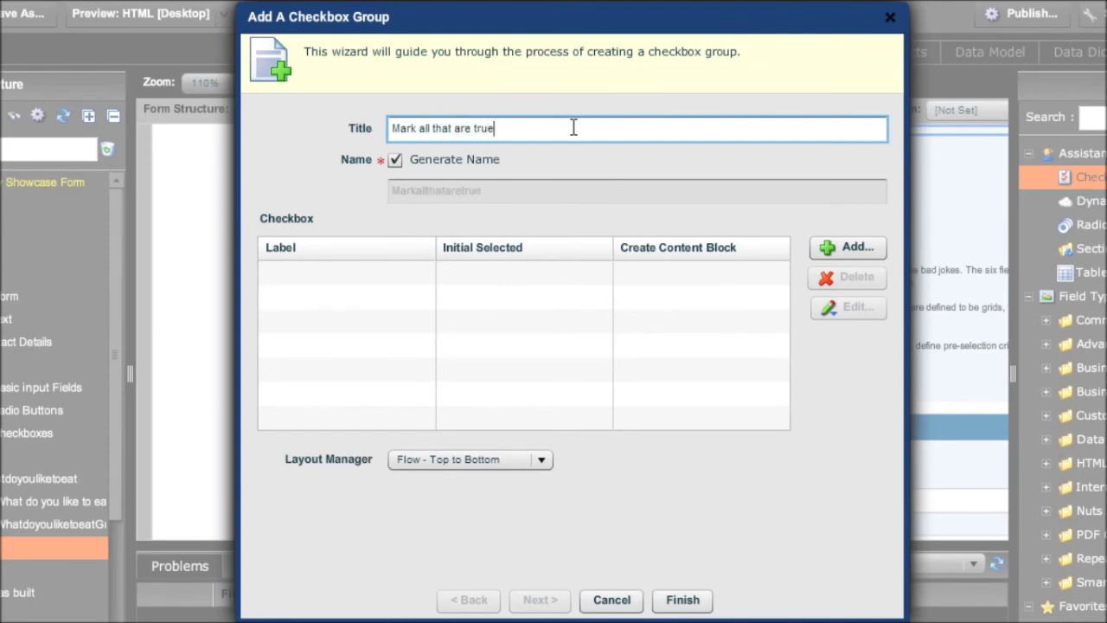
{"action": "left_click", "coordinate": [845, 249]}
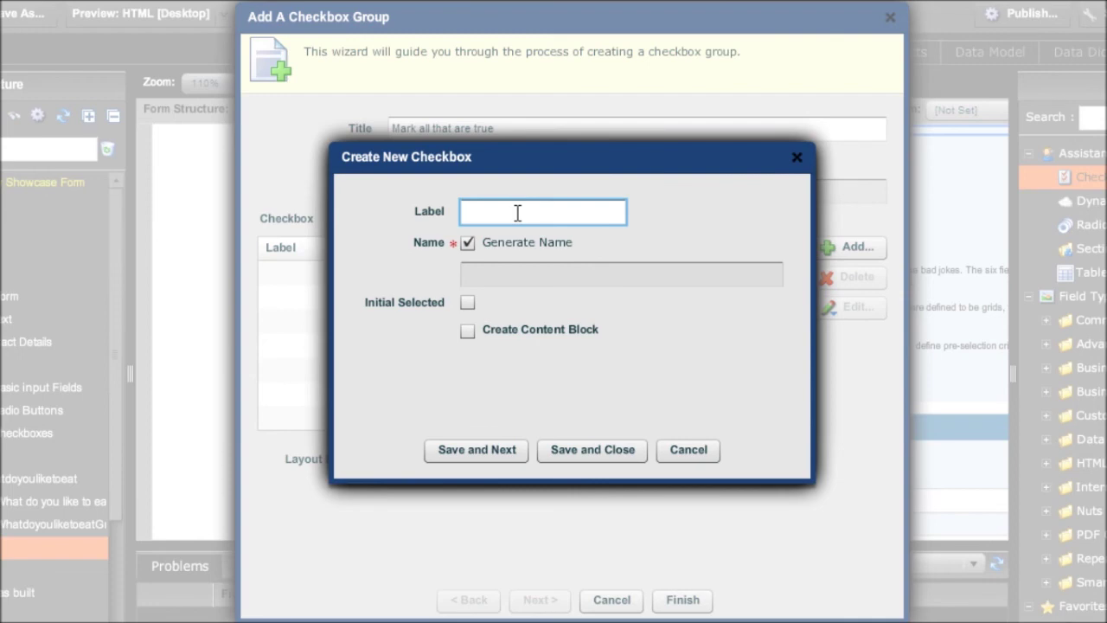
{"action": "type", "text": "The client has an en"}
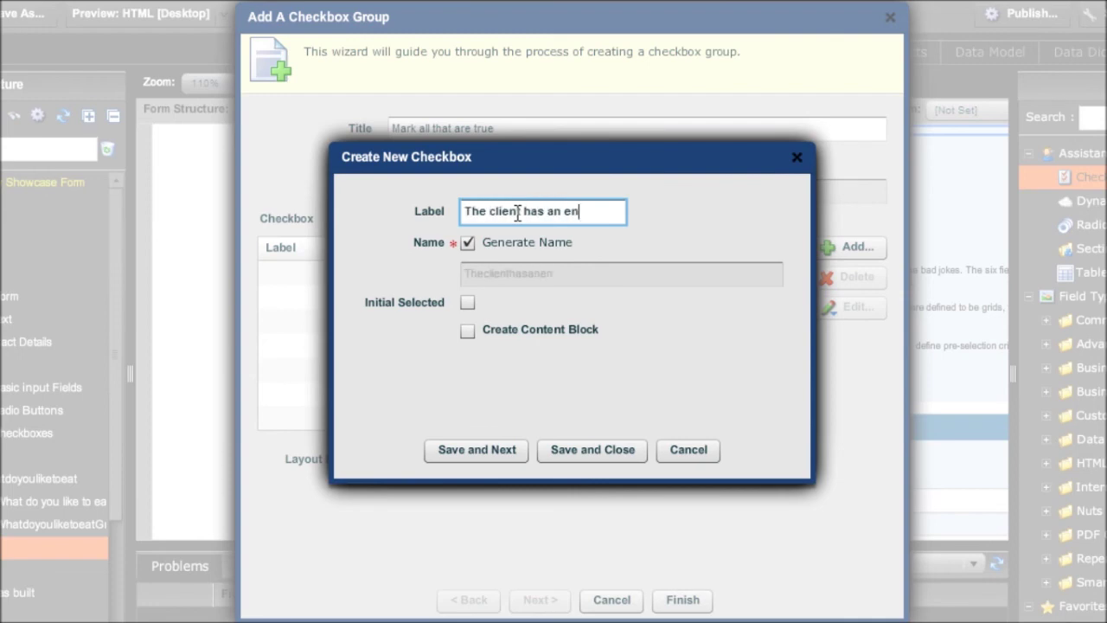
{"action": "type", "text": "vironmental poli"}
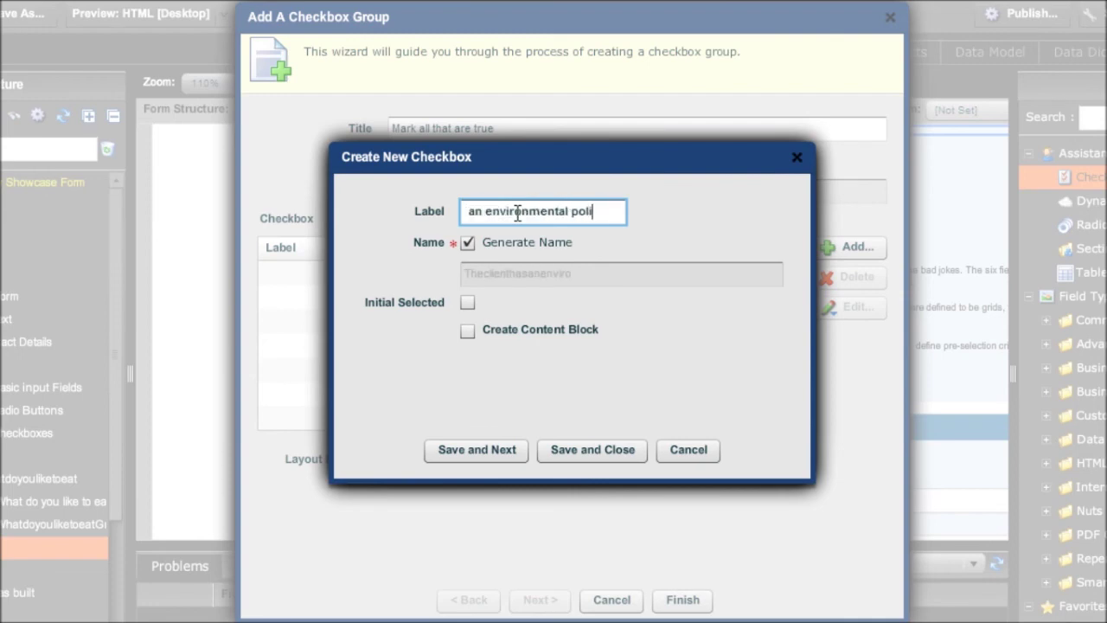
{"action": "type", "text": "cy"}
{"action": "key", "text": "Return"}
Add 'There are robots on Mars!!' with its own content block and finish the group
{"action": "type", "text": "The cl"}
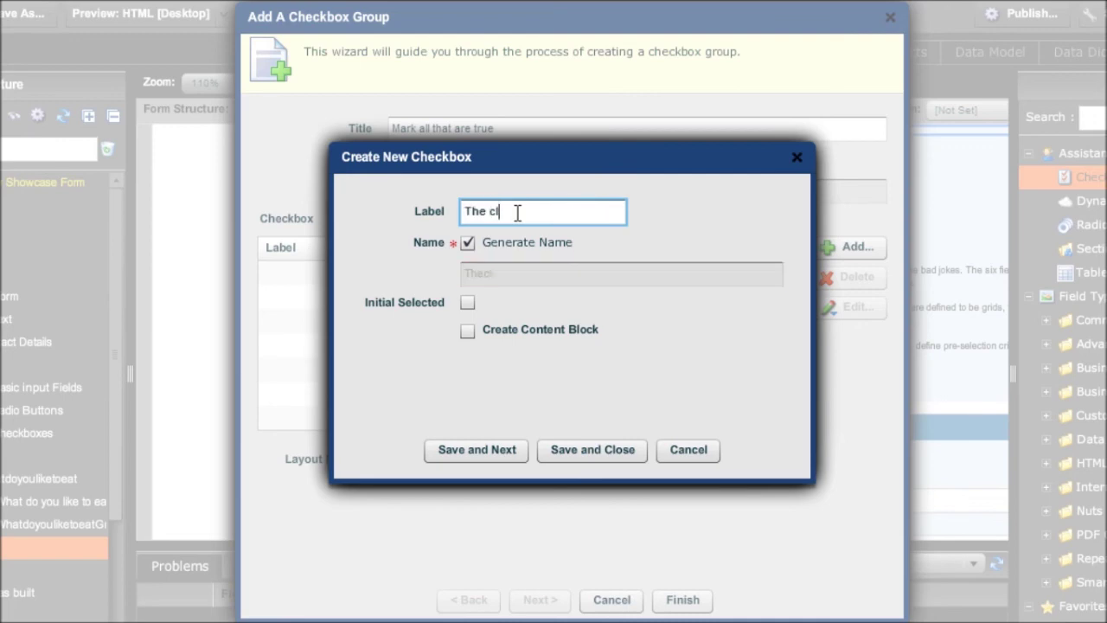
{"action": "type", "text": "ient jas a security"}
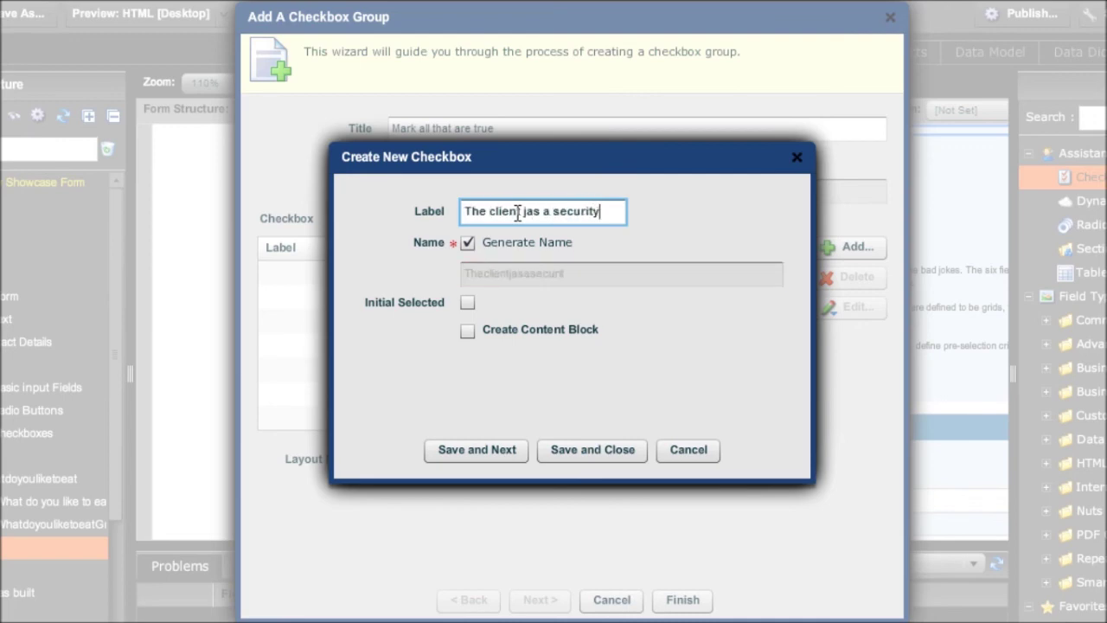
{"action": "type", "text": " polic"}
{"action": "key", "text": "ctrl+a"}
{"action": "key", "text": "BackSpace"}
{"action": "type", "text": "There a"}
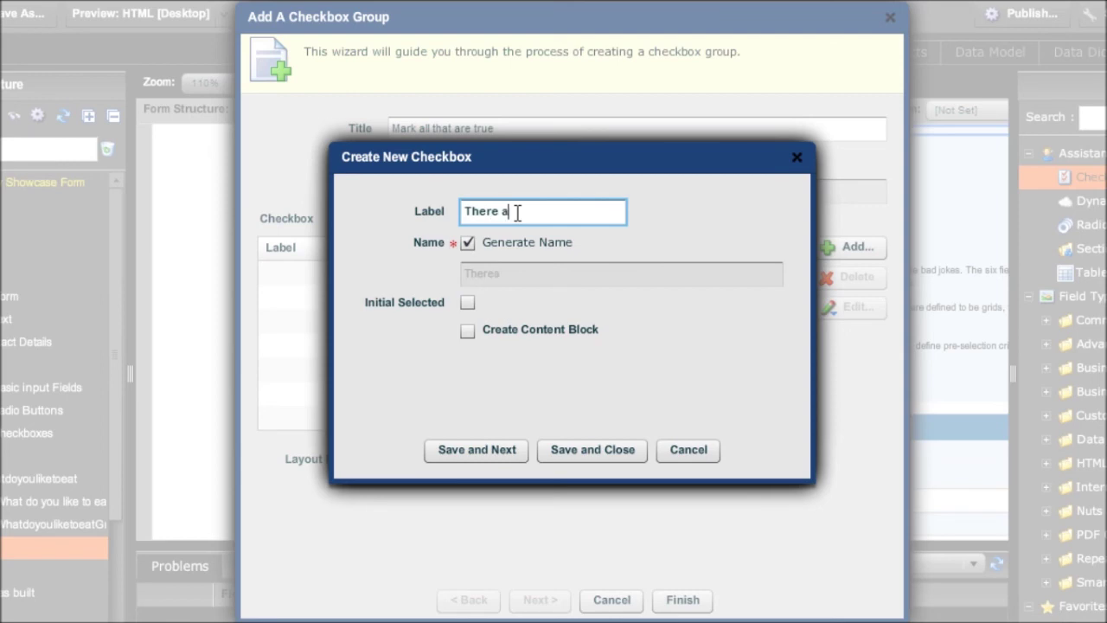
{"action": "type", "text": "re robots on Mars!!!"}
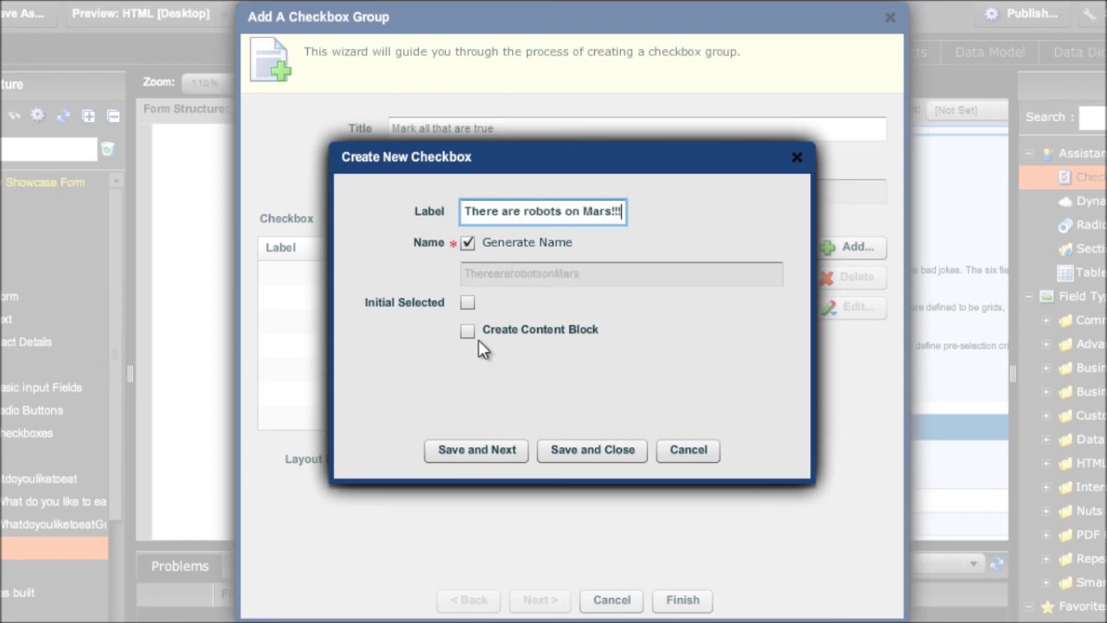
{"action": "left_click", "coordinate": [469, 332]}
{"action": "left_click", "coordinate": [553, 454]}
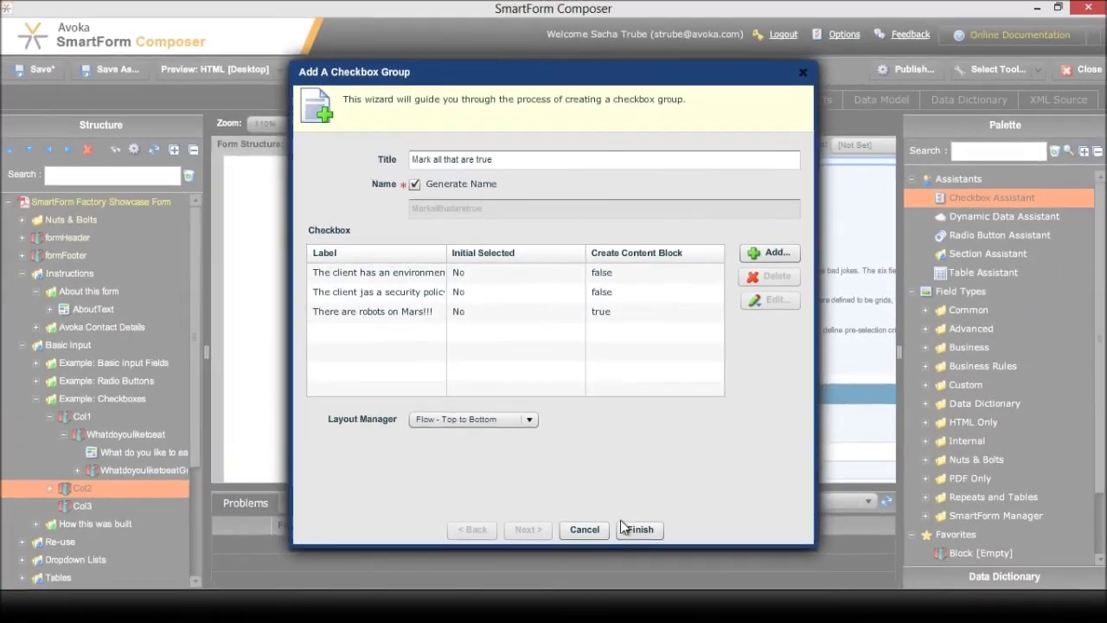
{"action": "left_click", "coordinate": [661, 564]}
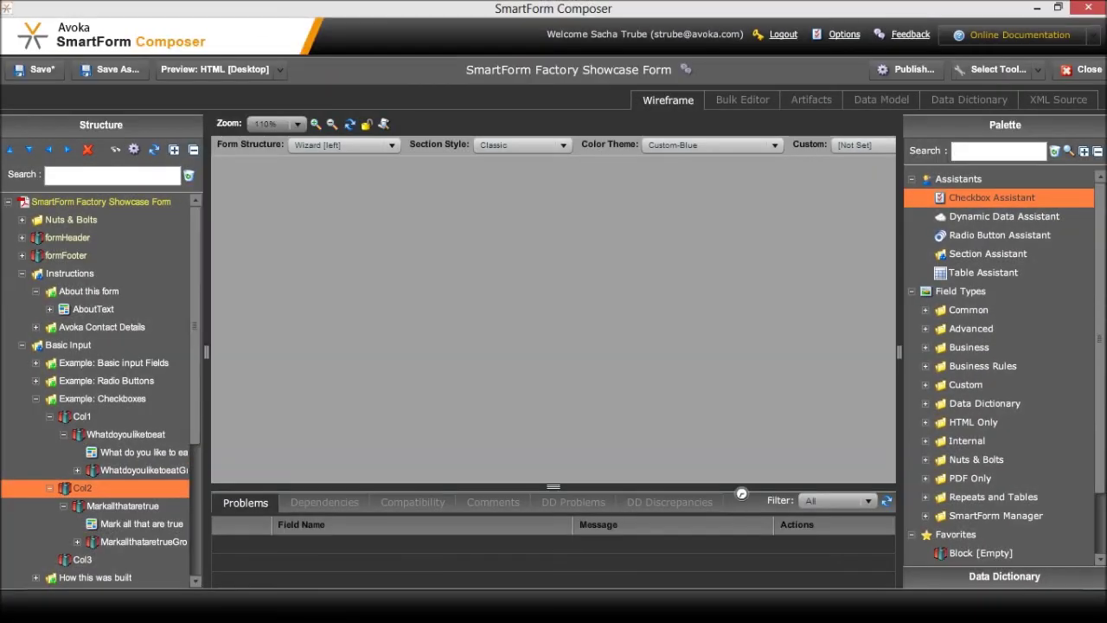
Place a Text [Rich] field reading 'That's right!!! Robots on Mars!!!' in the robots-on-Mars block
{"action": "left_click", "coordinate": [77, 542]}
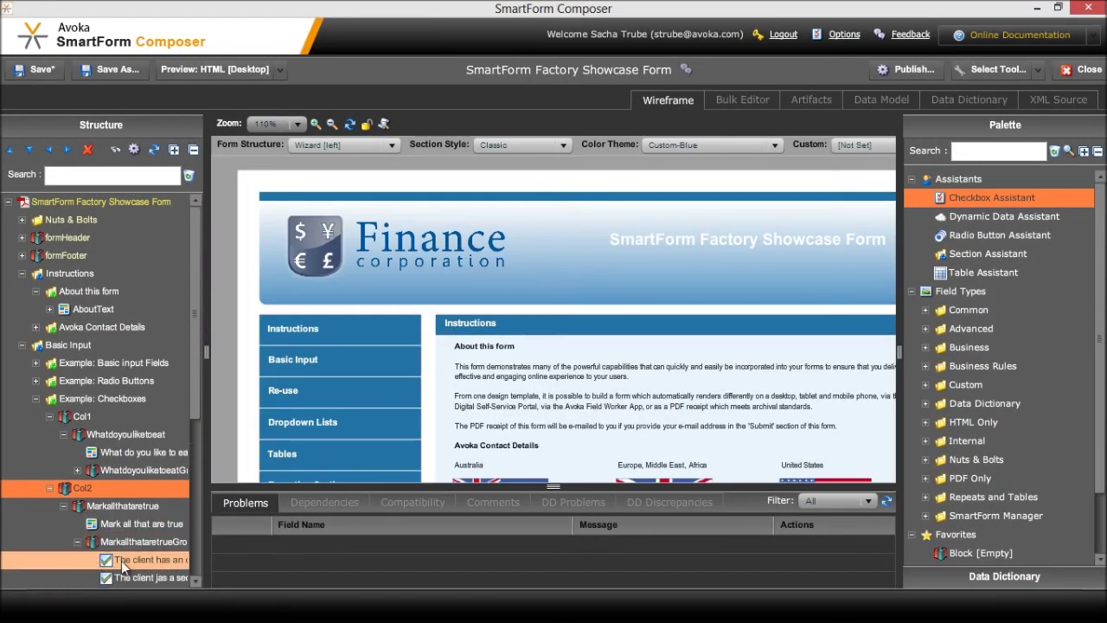
{"action": "scroll", "coordinate": [196, 428], "scroll_direction": "down", "scroll_amount": 3}
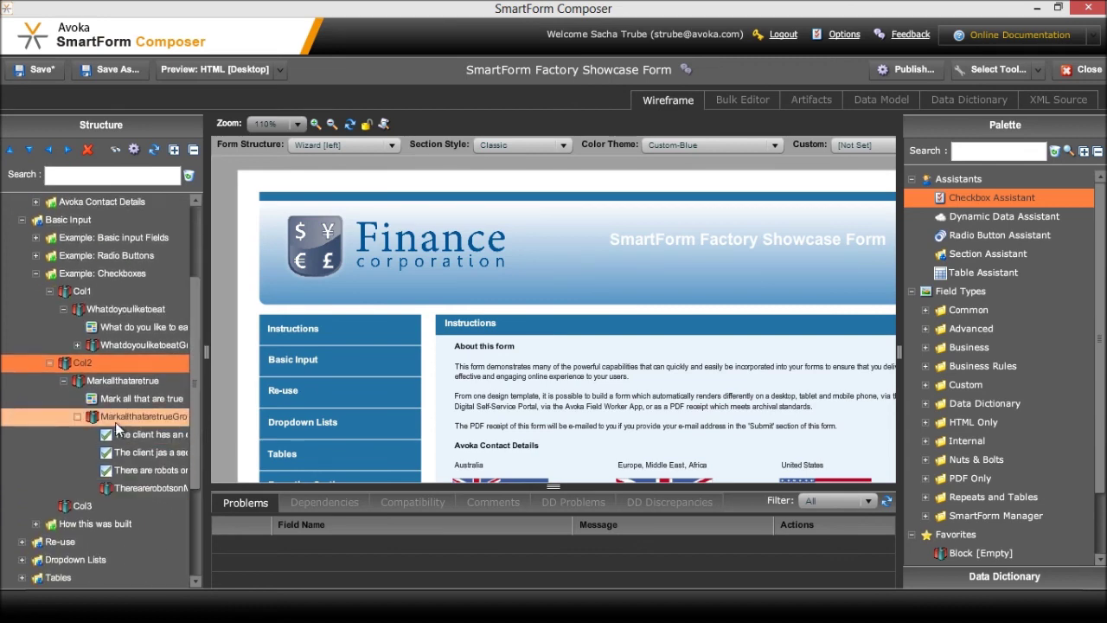
{"action": "left_click", "coordinate": [125, 489]}
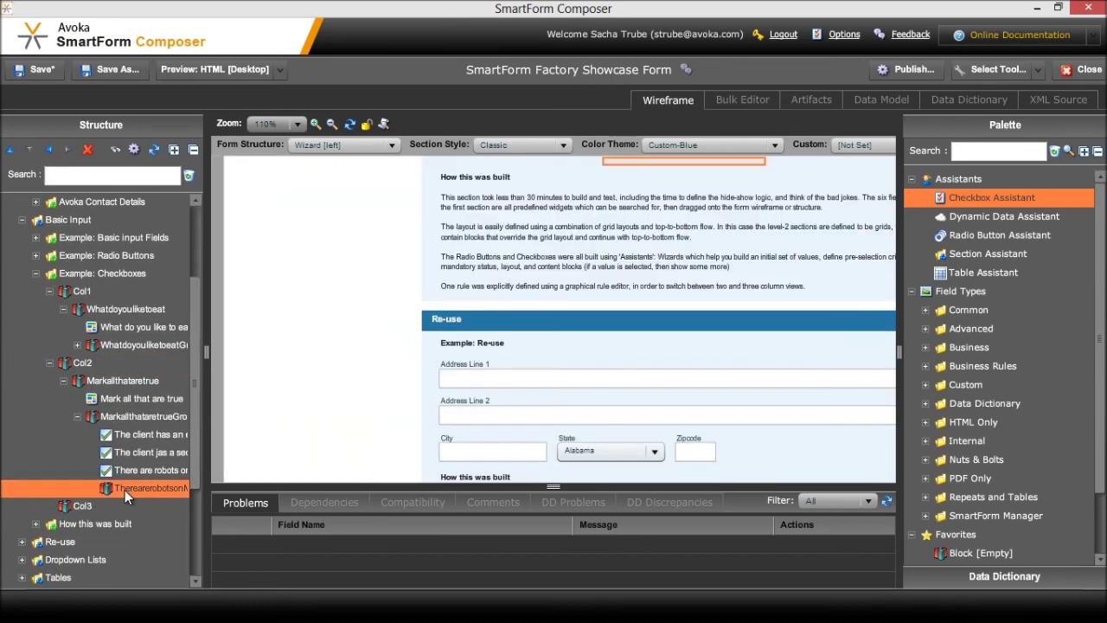
{"action": "left_click", "coordinate": [987, 152]}
{"action": "type", "text": "rich"}
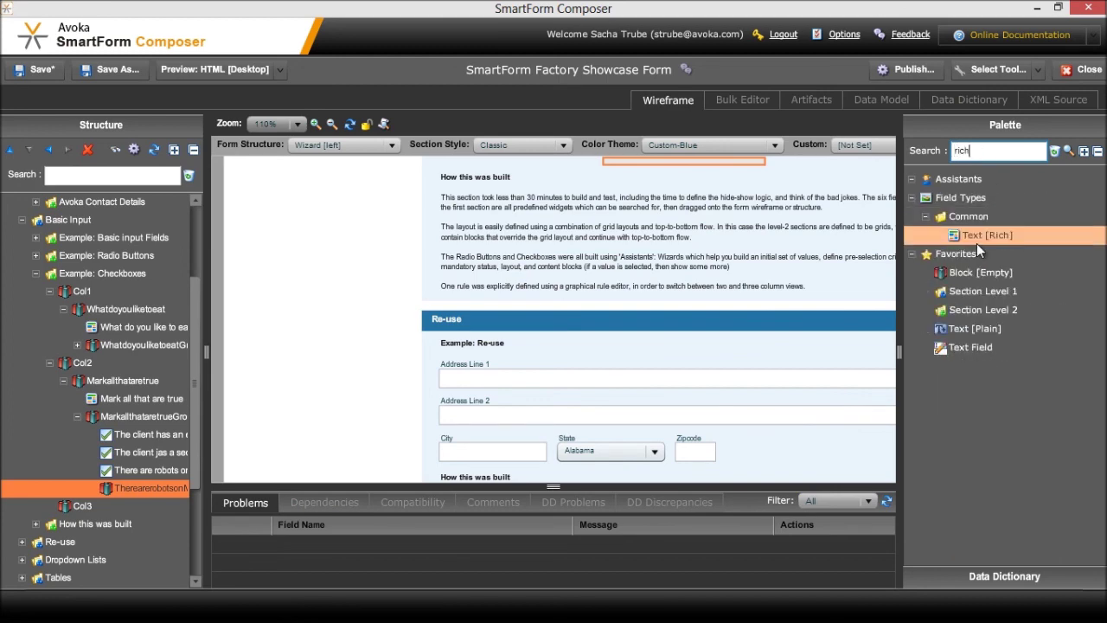
{"action": "left_click_drag", "start_coordinate": [983, 238], "coordinate": [133, 485]}
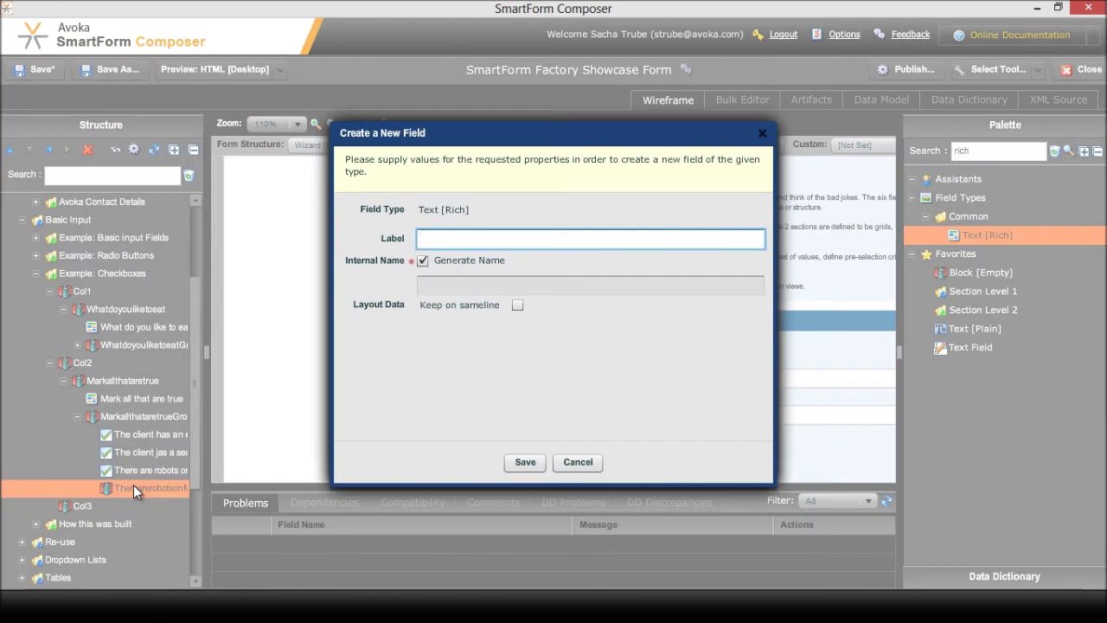
{"action": "type", "text": "That's right!!! Robots on Mar"}
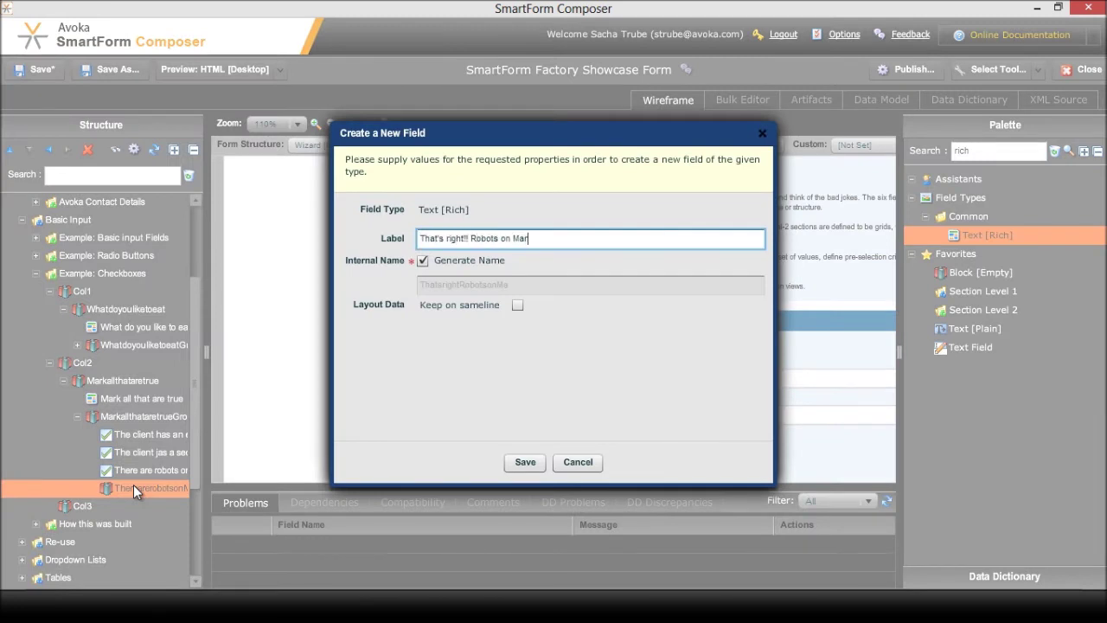
{"action": "type", "text": "s!!!"}
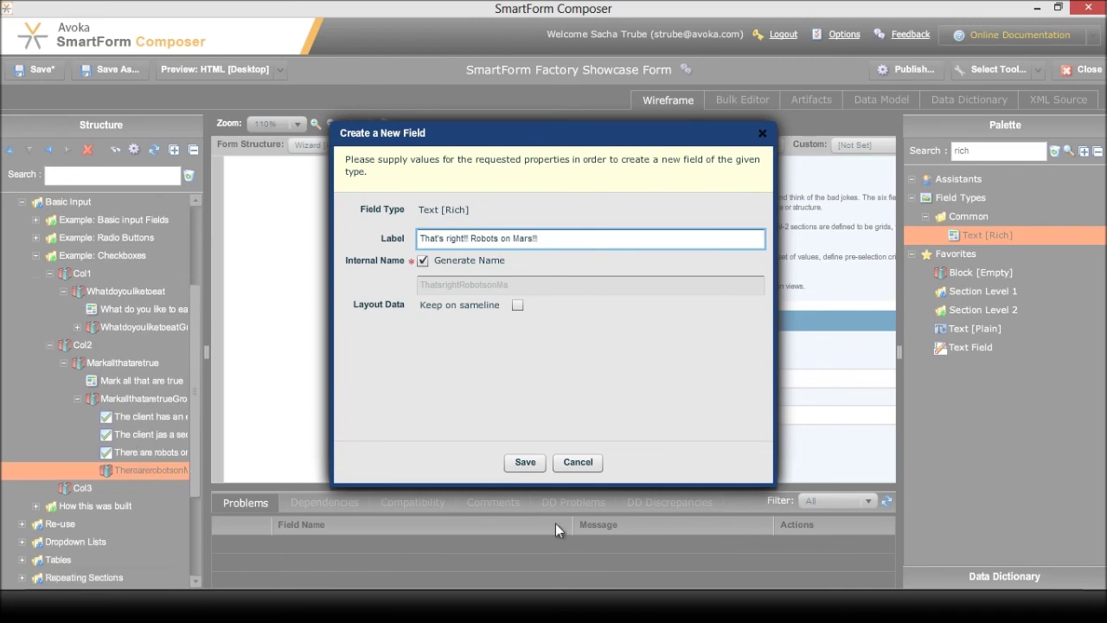
{"action": "left_click", "coordinate": [531, 464]}
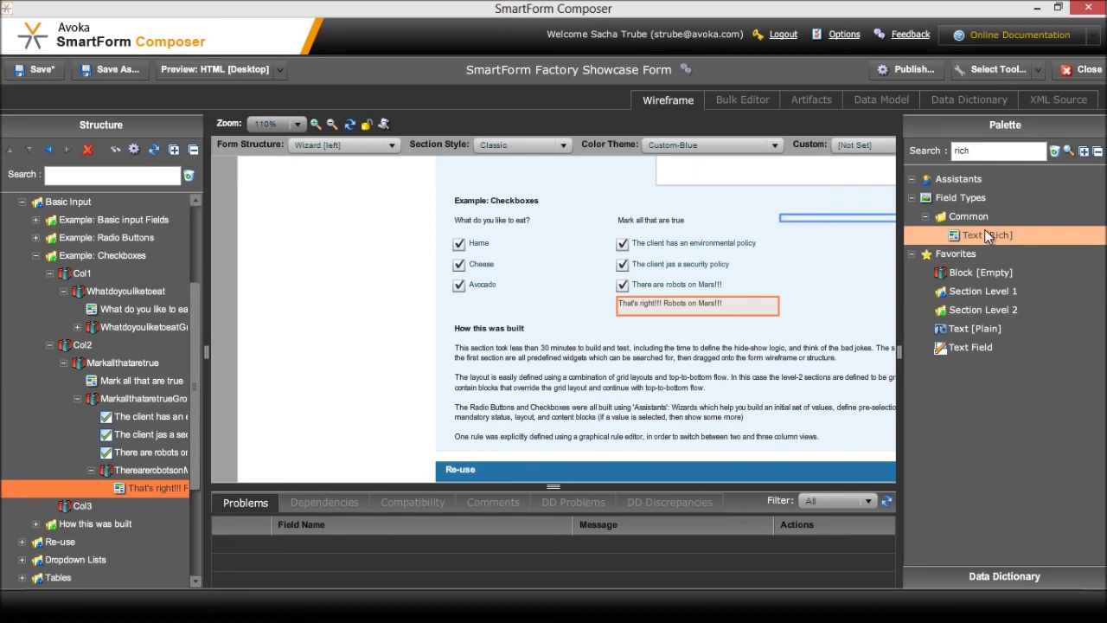
{"action": "left_click", "coordinate": [844, 217]}
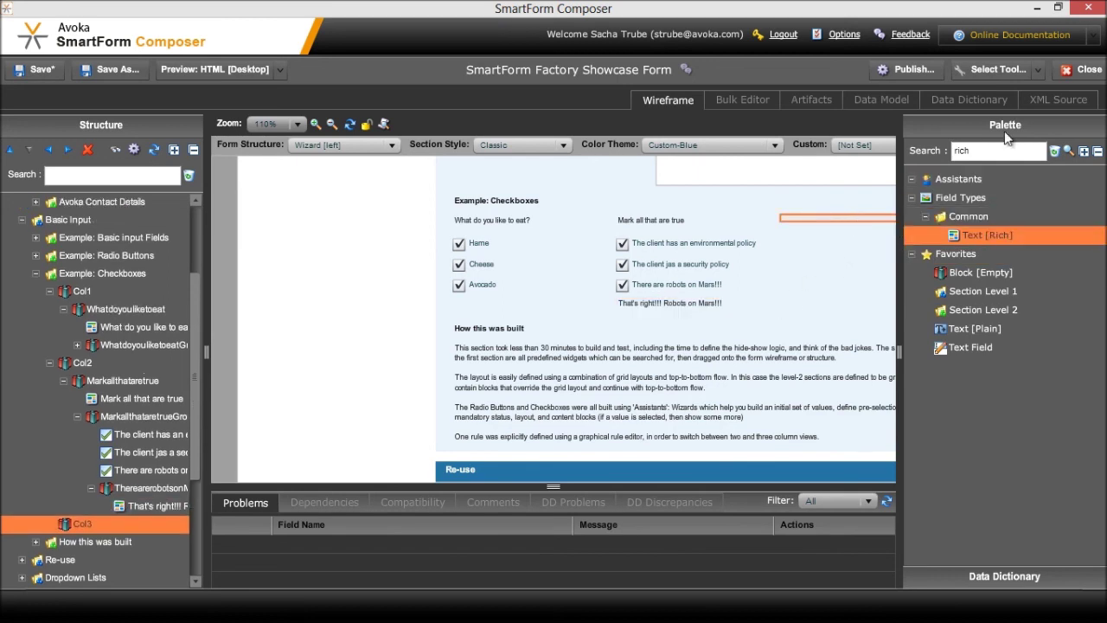
Start a Col3 group titled 'The following features are important to me:' with a rapid-deployment option
{"action": "double_click", "coordinate": [965, 150]}
{"action": "type", "text": "check"}
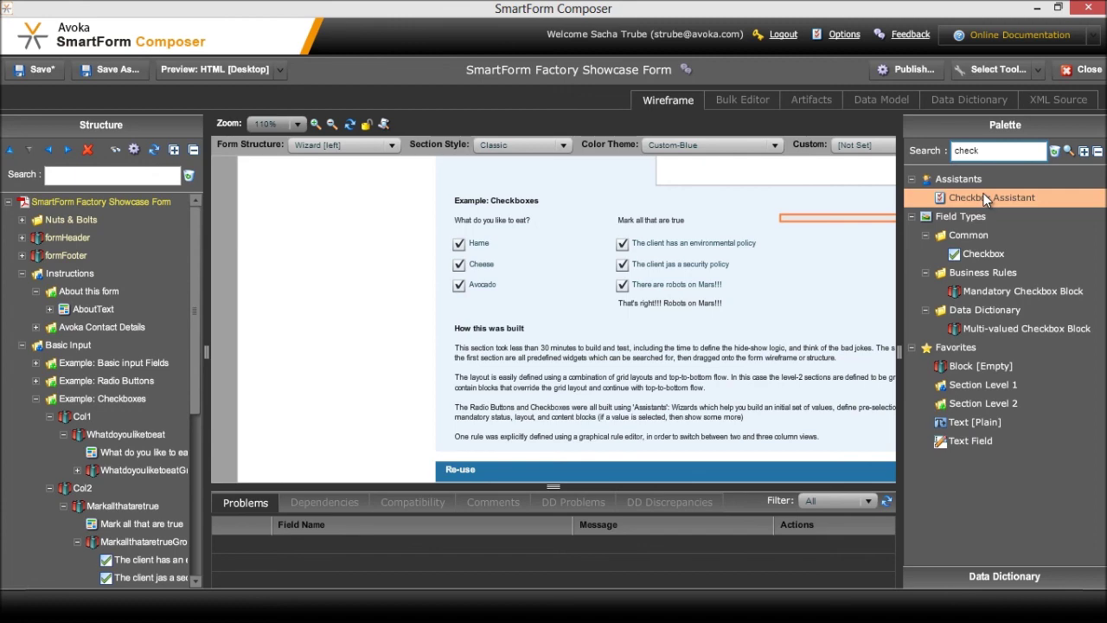
{"action": "left_click", "coordinate": [983, 193]}
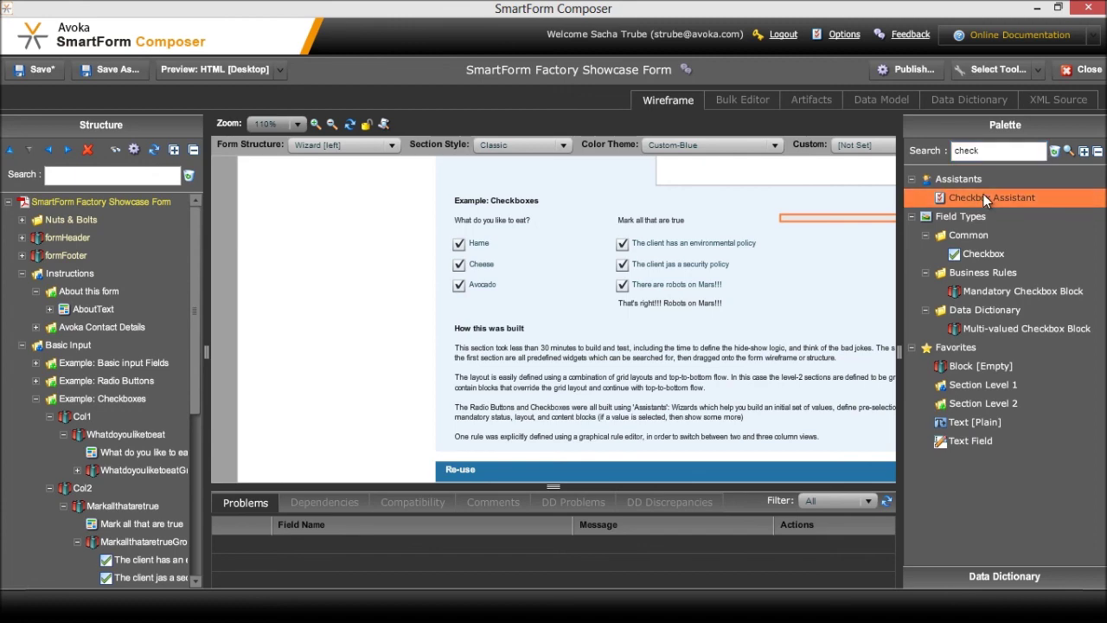
{"action": "double_click", "coordinate": [992, 197]}
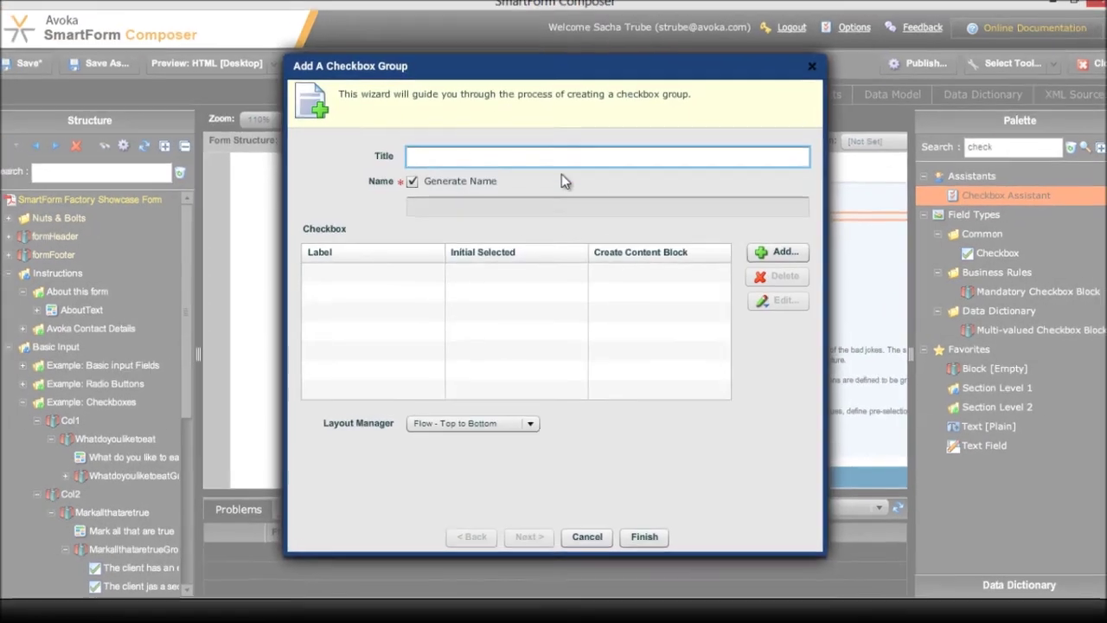
{"action": "type", "text": "The "}
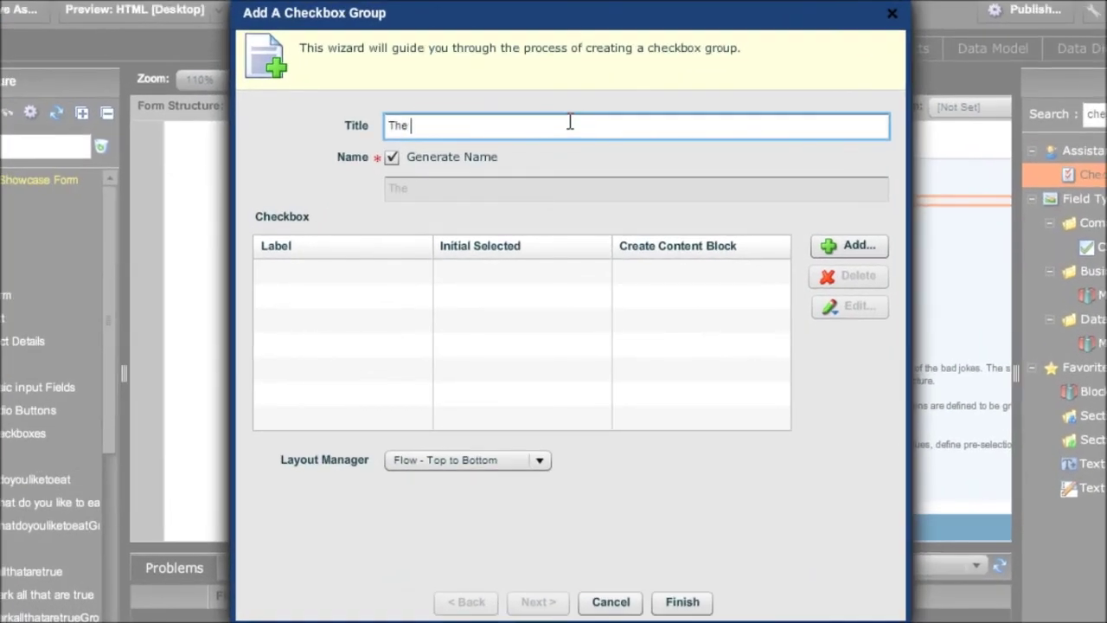
{"action": "type", "text": "following features "}
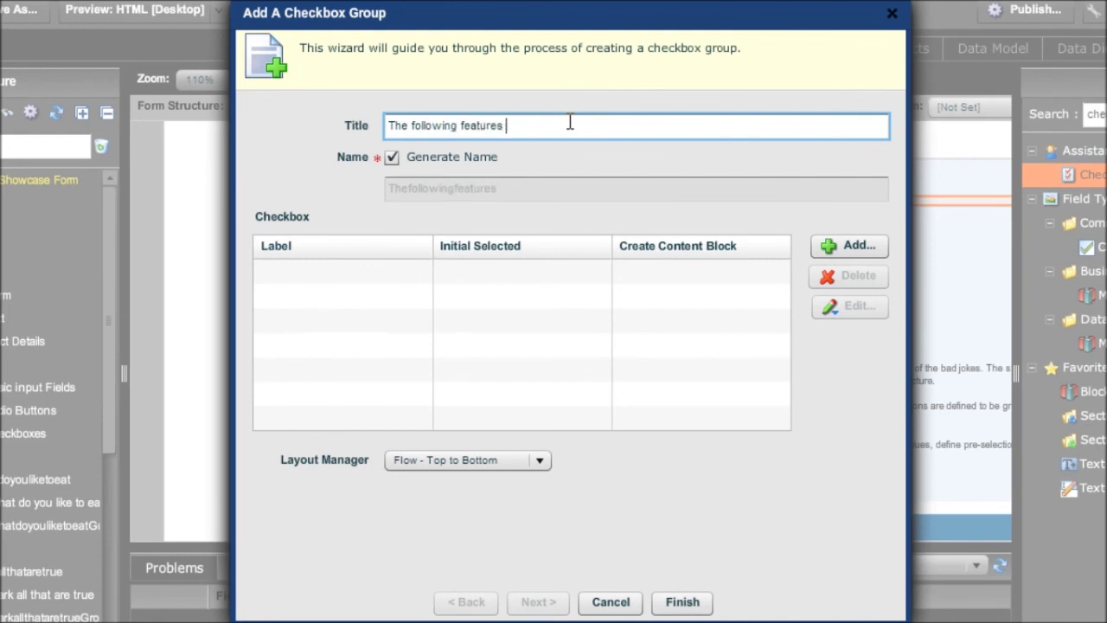
{"action": "type", "text": "are important to me:"}
{"action": "left_click", "coordinate": [830, 247]}
{"action": "type", "text": "Rap"}
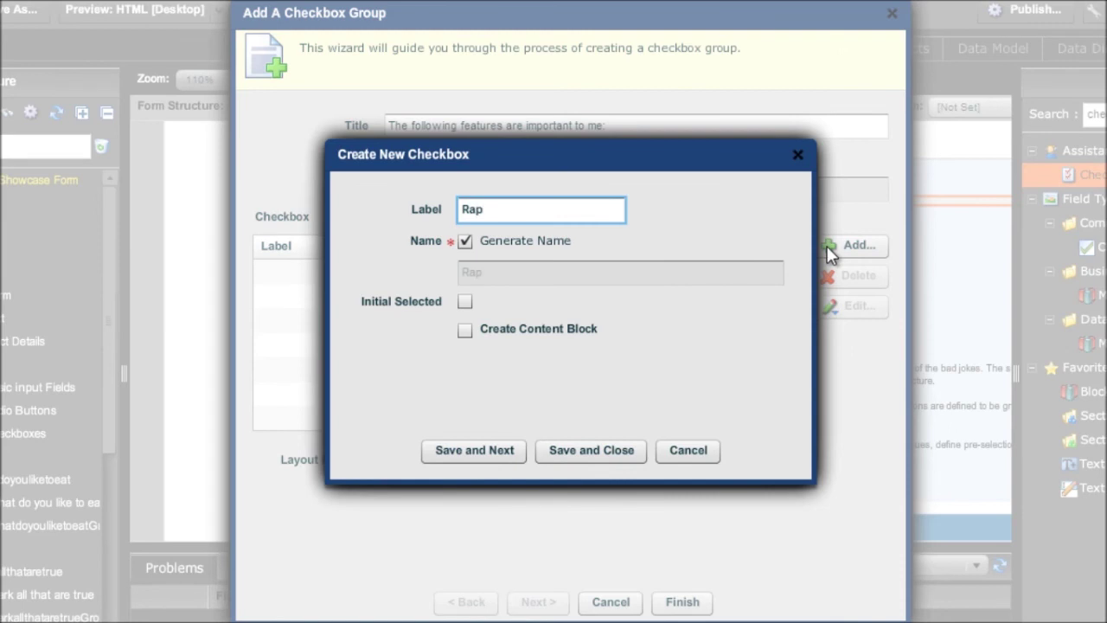
{"action": "type", "text": "id deployment of n"}
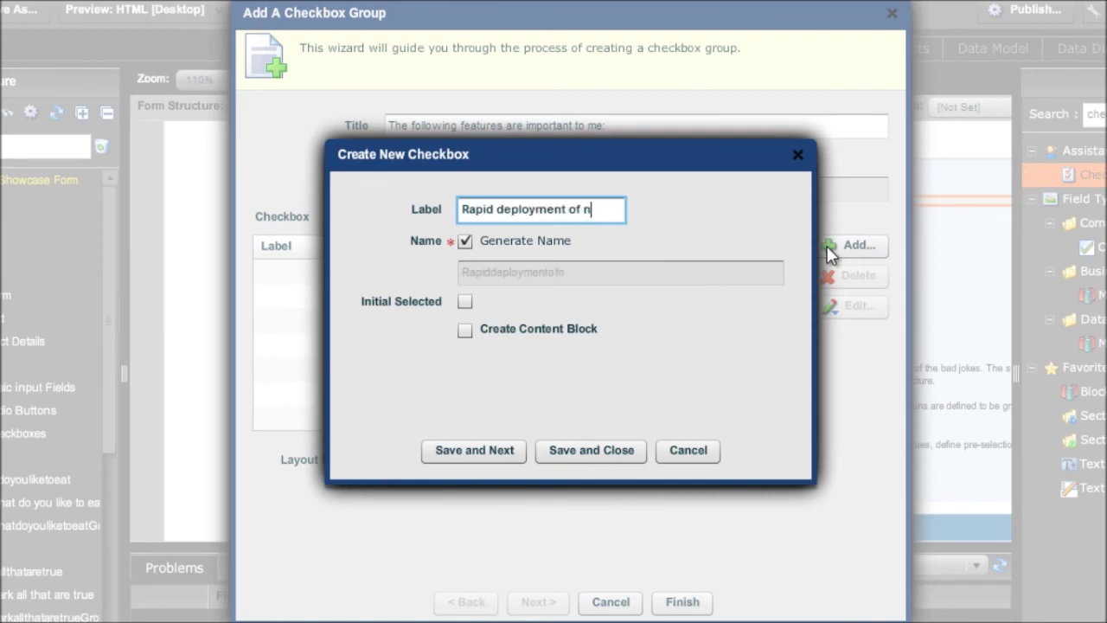
{"action": "type", "text": "ew forma"}
Add easy-management, version-management and 'Robots!!' options and finish the group
{"action": "key", "text": "ctrl+a"}
{"action": "key", "text": "BackSpace"}
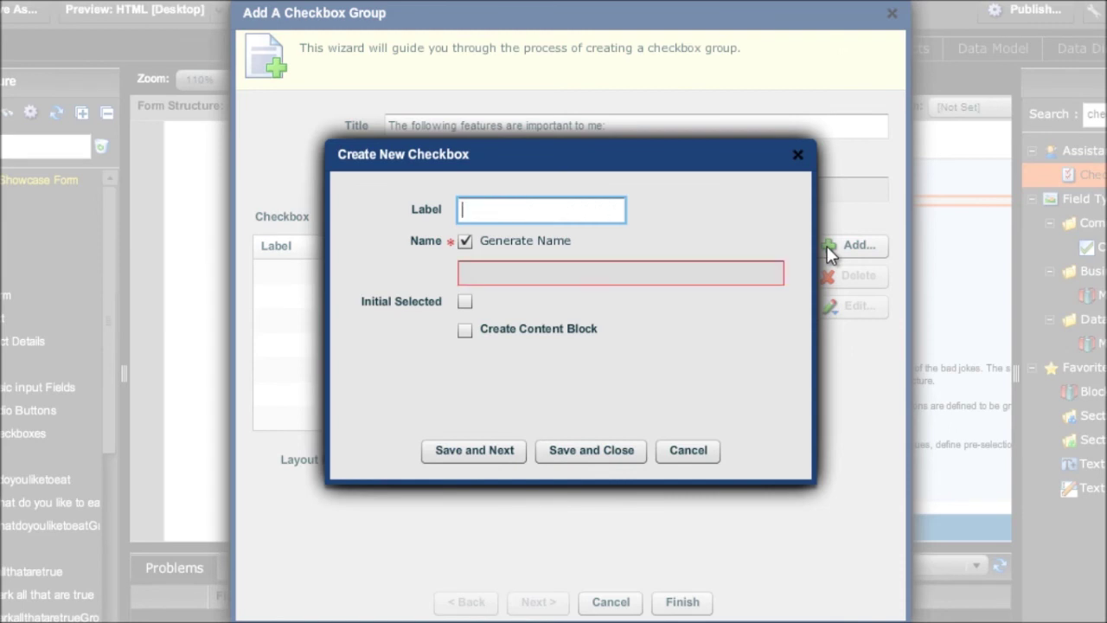
{"action": "type", "text": "Easy management of e"}
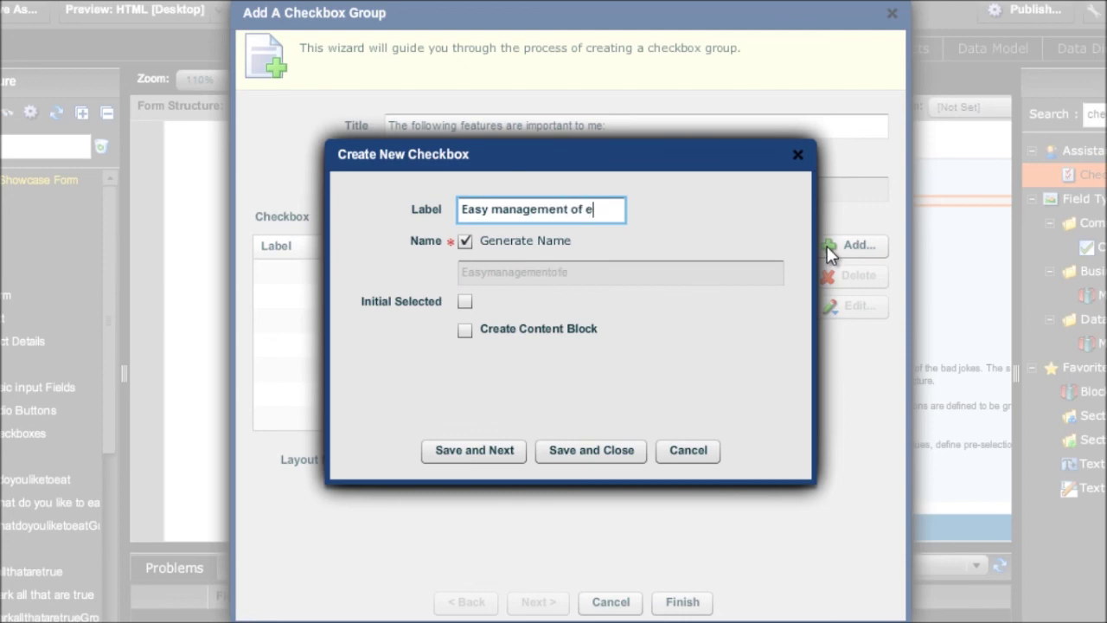
{"action": "type", "text": "xisting form"}
{"action": "key", "text": "ctrl+a"}
{"action": "key", "text": "BackSpace"}
{"action": "type", "text": "M"}
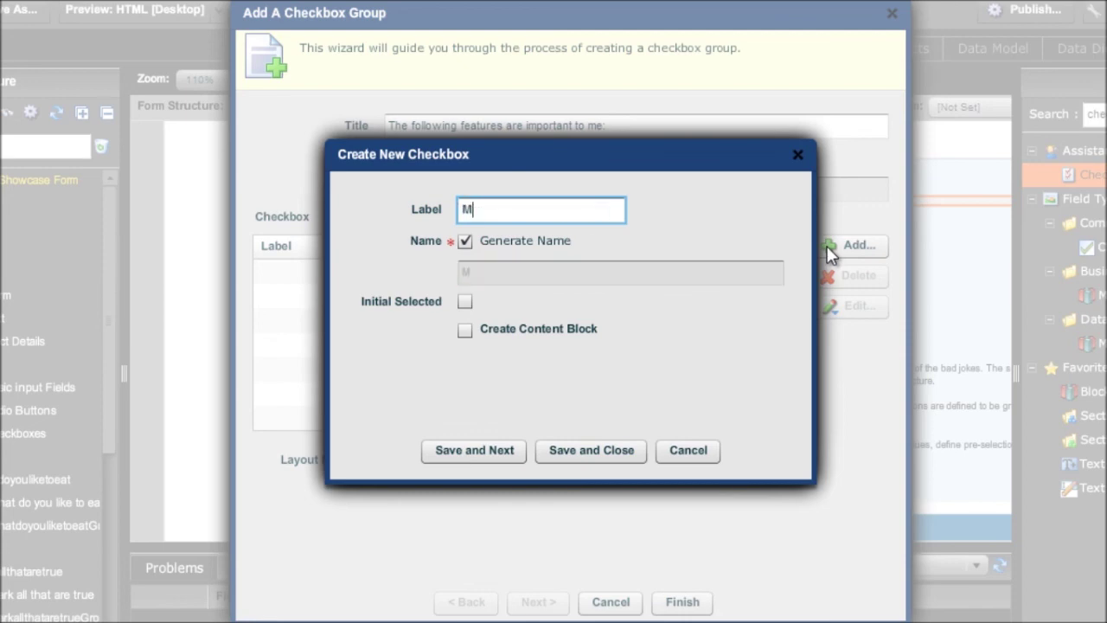
{"action": "type", "text": "anagment of version ou"}
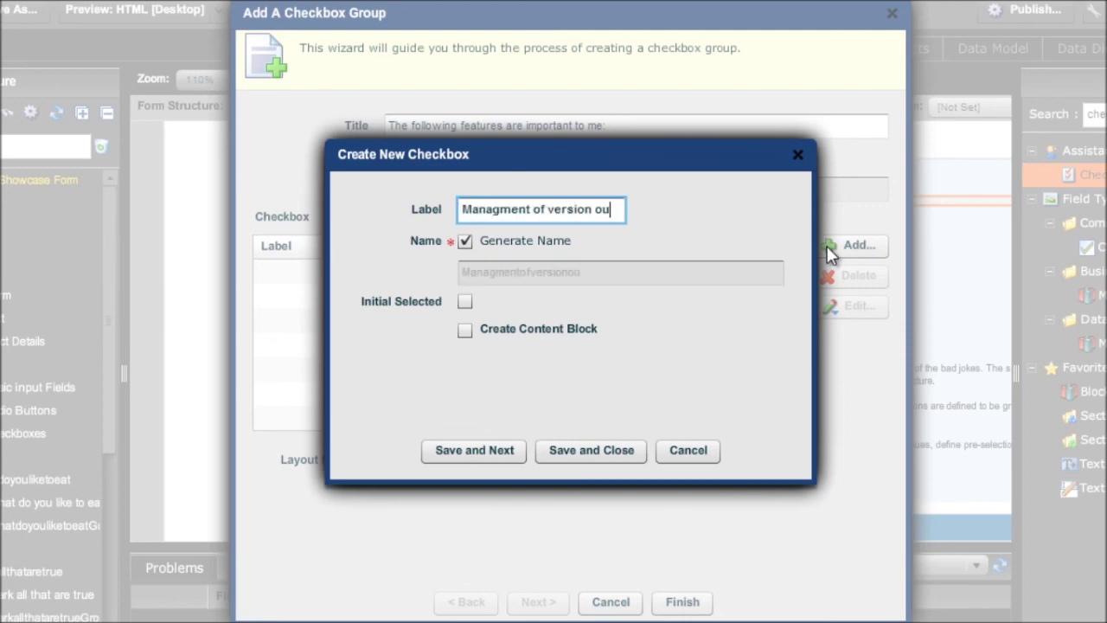
{"action": "type", "text": "t of QA and into production"}
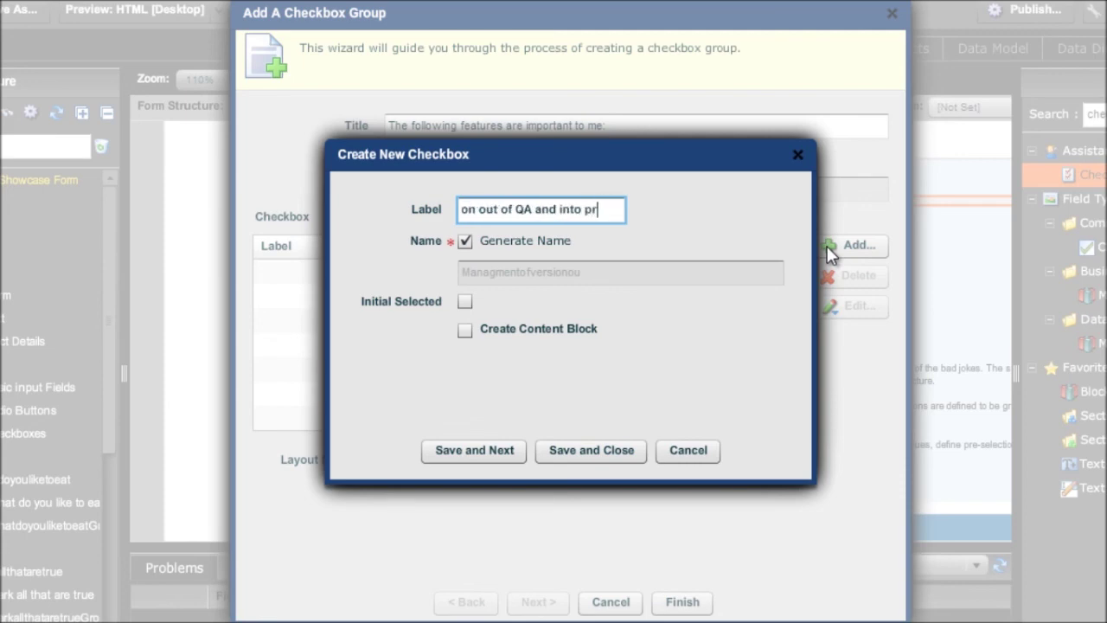
{"action": "key", "text": "ctrl+a"}
{"action": "key", "text": "BackSpace"}
{"action": "type", "text": "Ro"}
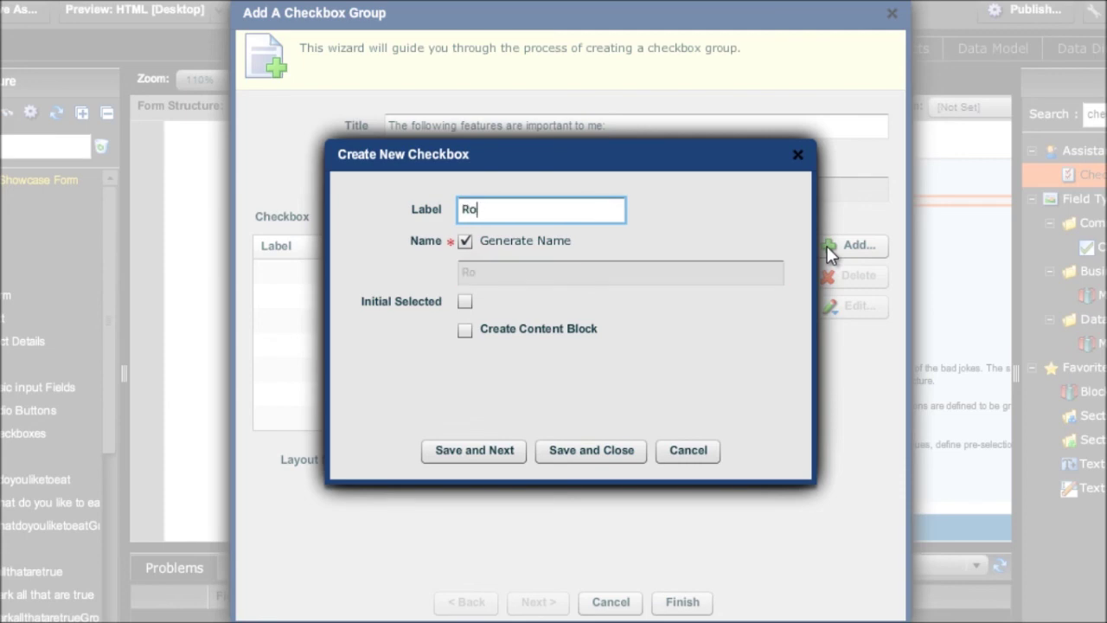
{"action": "type", "text": "bots!!"}
{"action": "left_click", "coordinate": [629, 449]}
{"action": "left_click", "coordinate": [682, 601]}
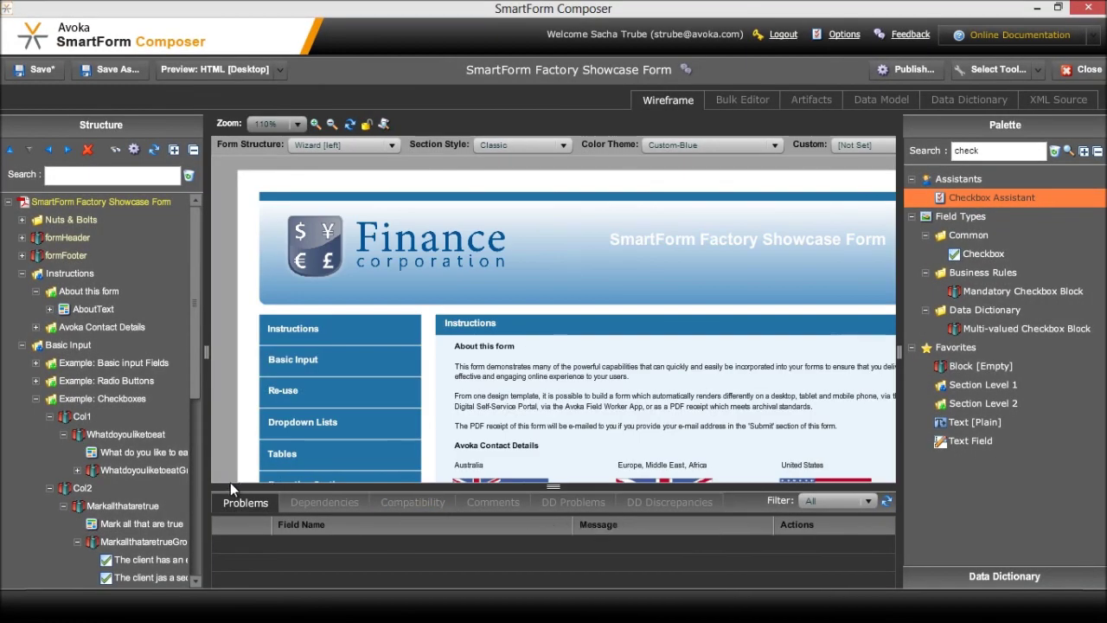
{"action": "left_click", "coordinate": [101, 485]}
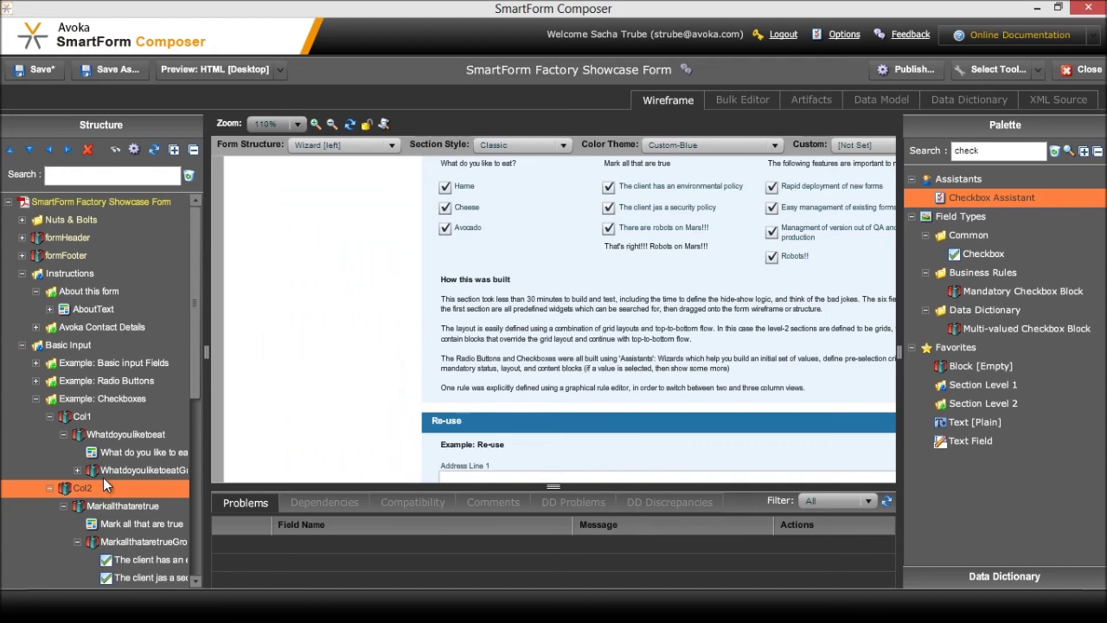
Launch Preview: HTML [Desktop] from the toolbar
{"action": "left_click", "coordinate": [229, 70]}
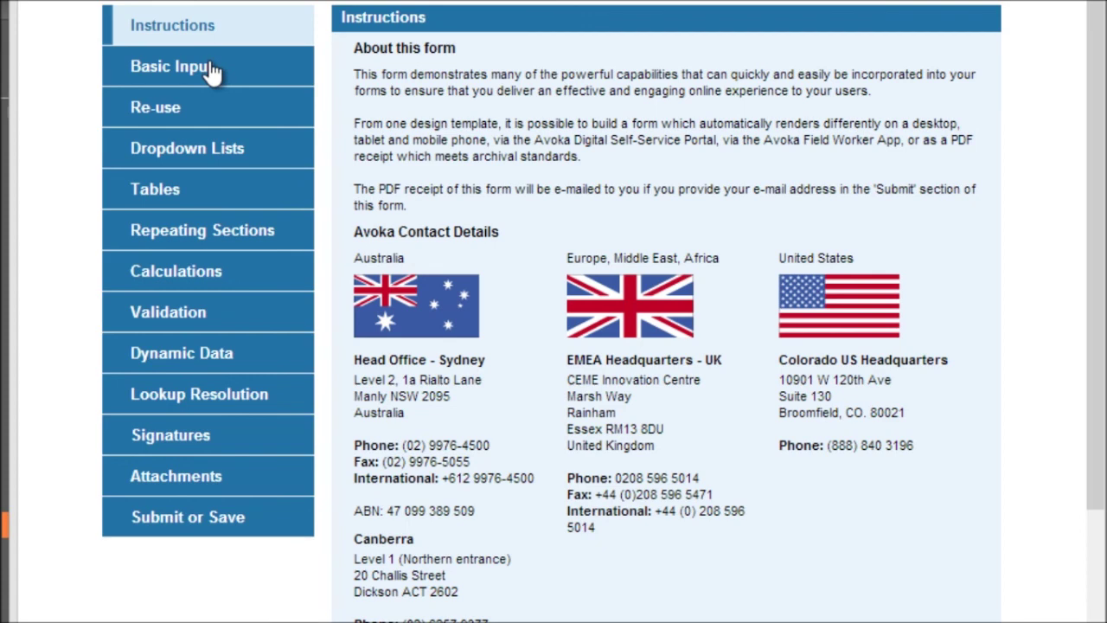
On the Basic Input preview page, try Two, Three and More, then tick the robots-on-Mars statement
{"action": "left_click", "coordinate": [212, 69]}
{"action": "left_click", "coordinate": [365, 258]}
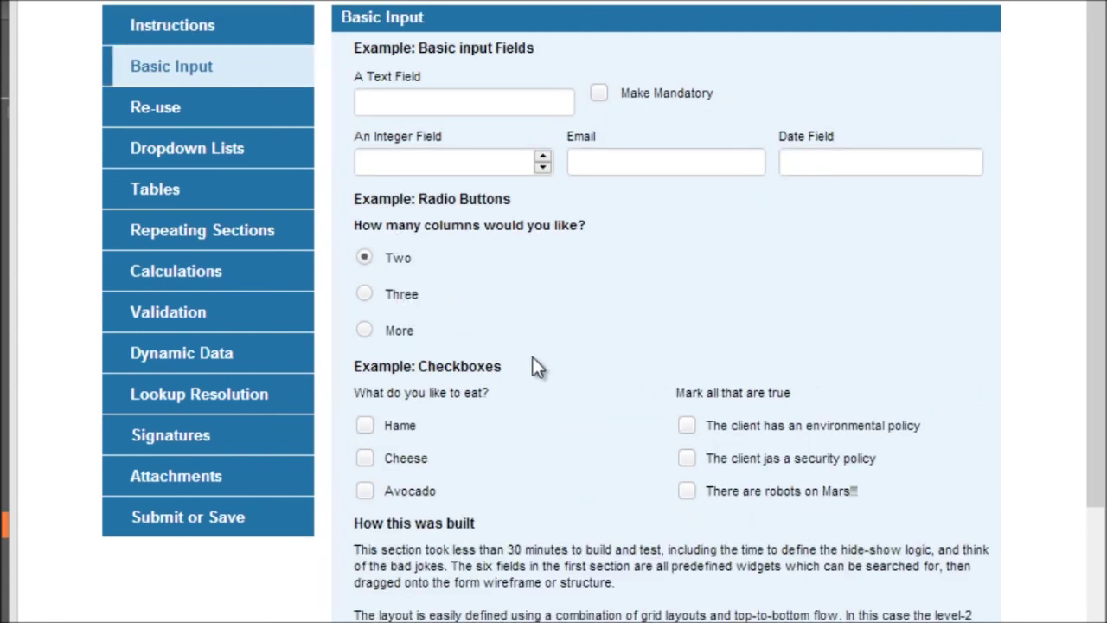
{"action": "left_click", "coordinate": [366, 293]}
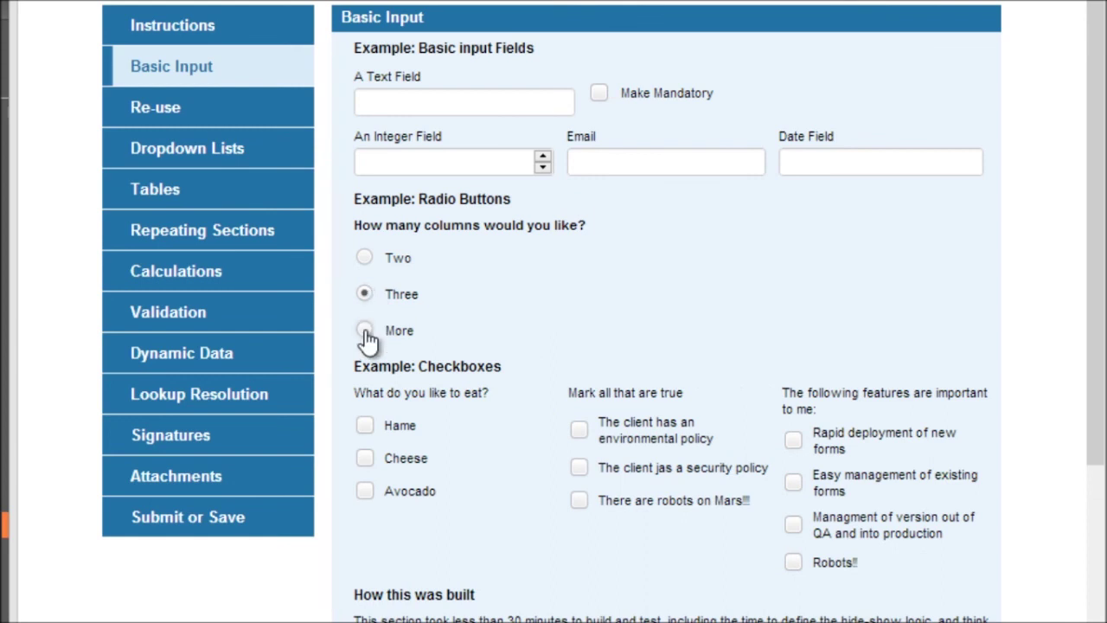
{"action": "left_click", "coordinate": [365, 330]}
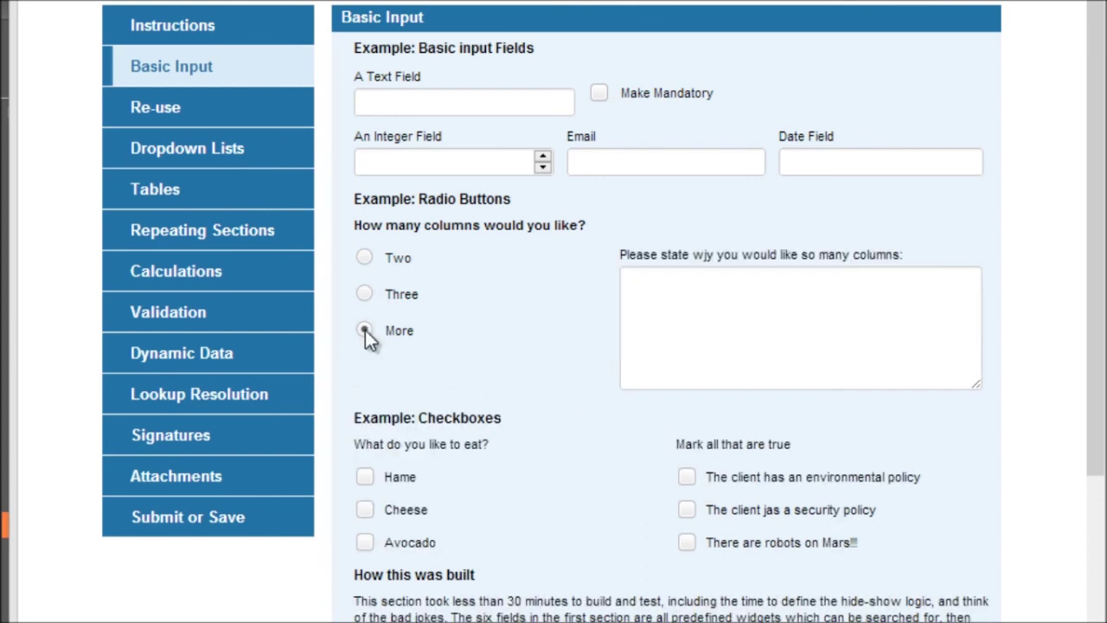
{"action": "left_click", "coordinate": [686, 543]}
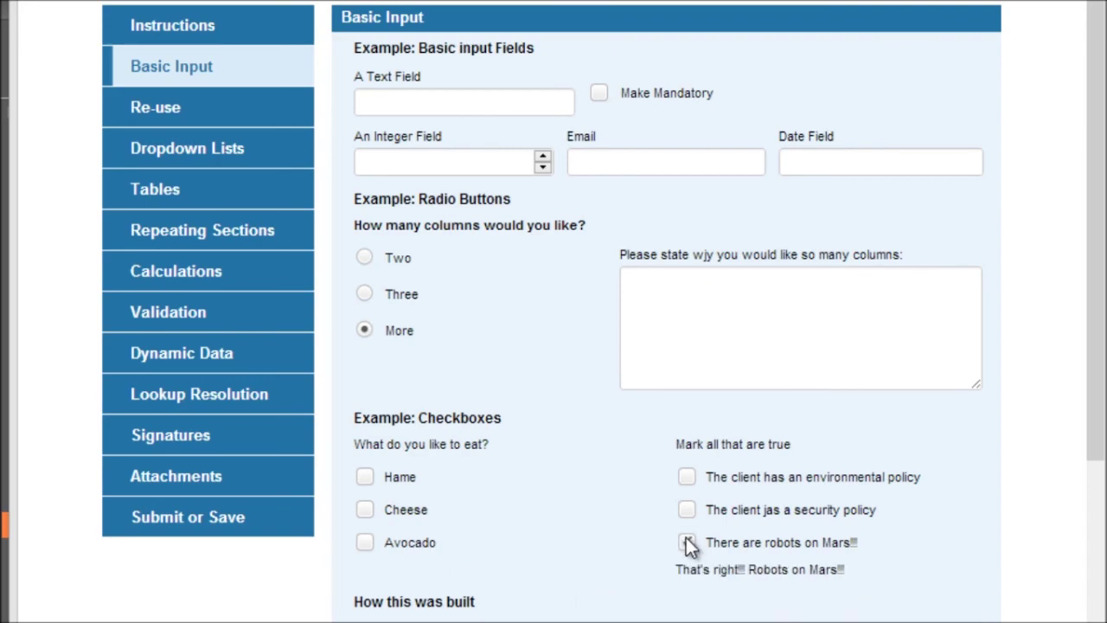